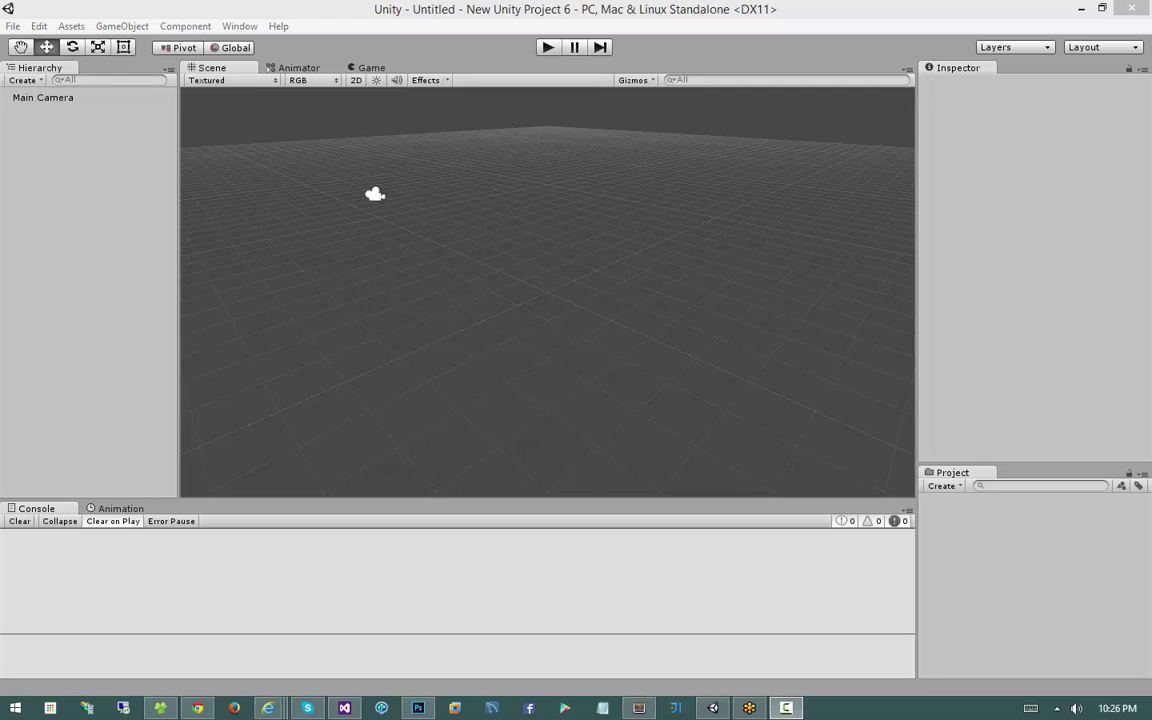
Add a UI Canvas to the scene
right_click(98, 160)
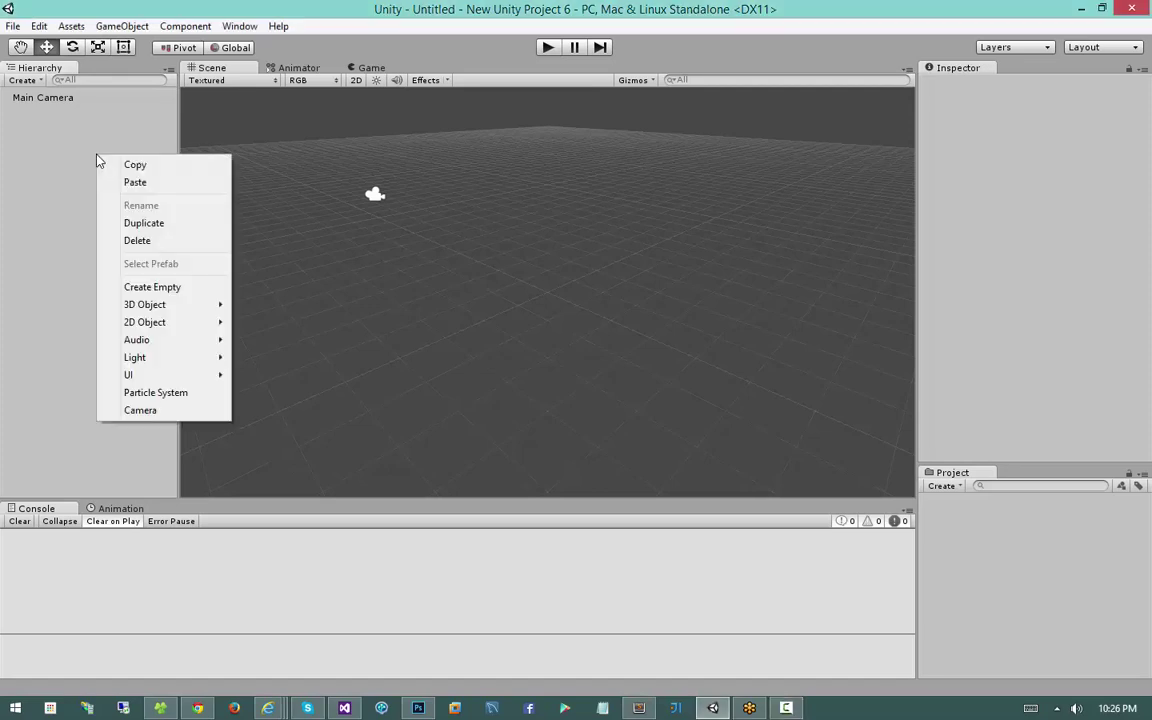
mouse_move(160, 376)
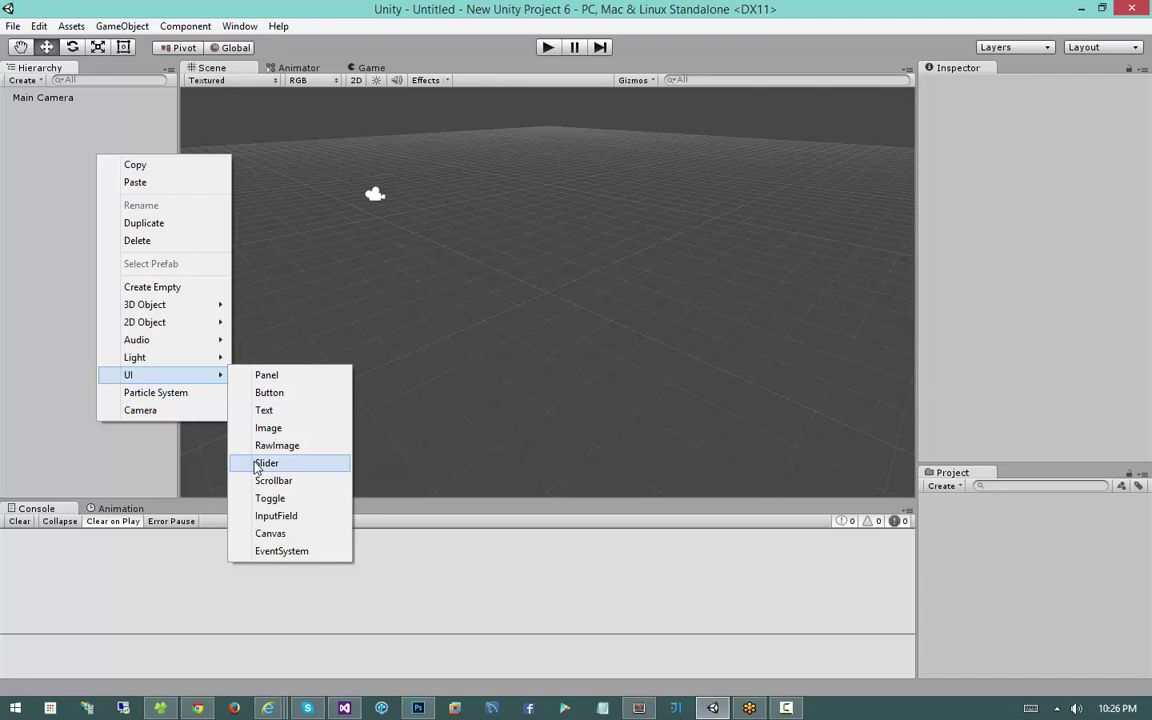
left_click(268, 534)
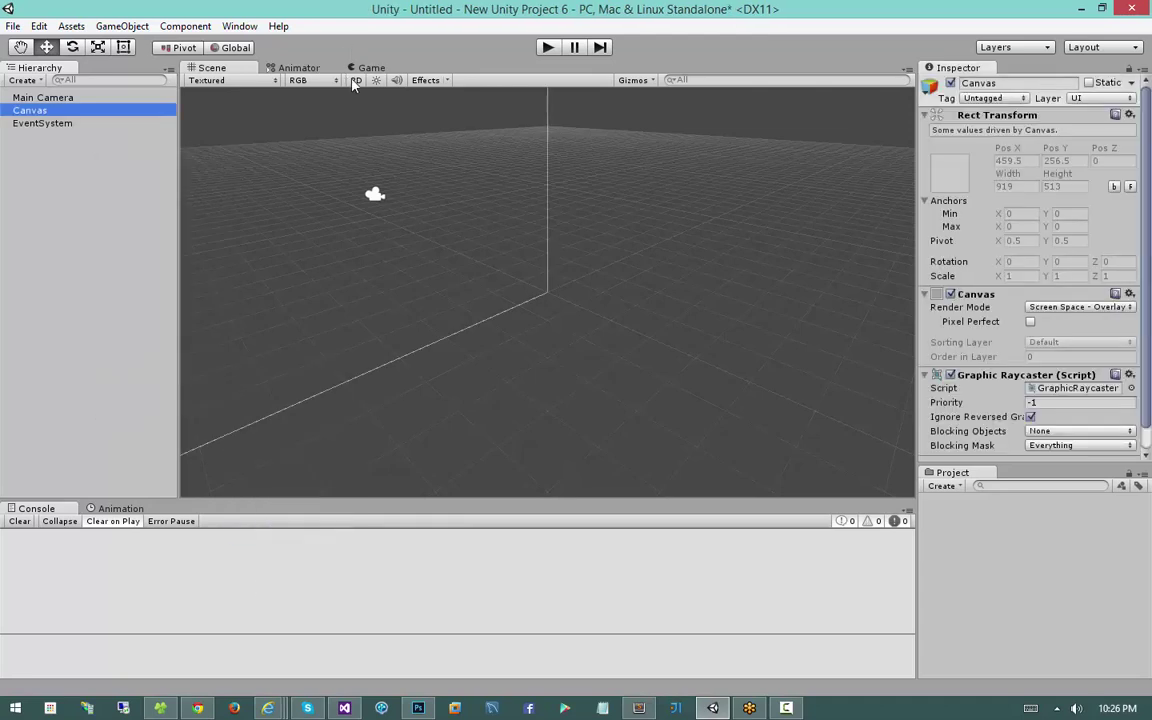
Switch the scene to 2D view and frame the whole canvas
left_click(355, 80)
scroll(513, 262, "down", 10)
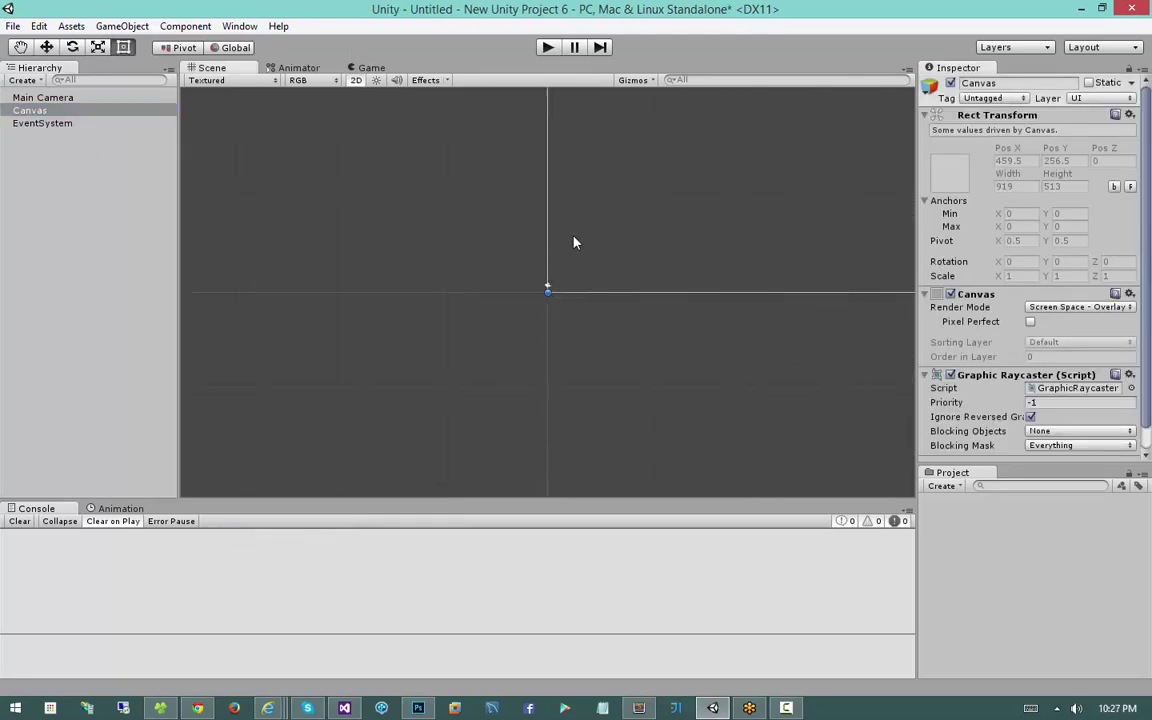
middle_click_drag(752, 156, 321, 298)
scroll(379, 272, "down", 10)
middle_click_drag(586, 227, 353, 351)
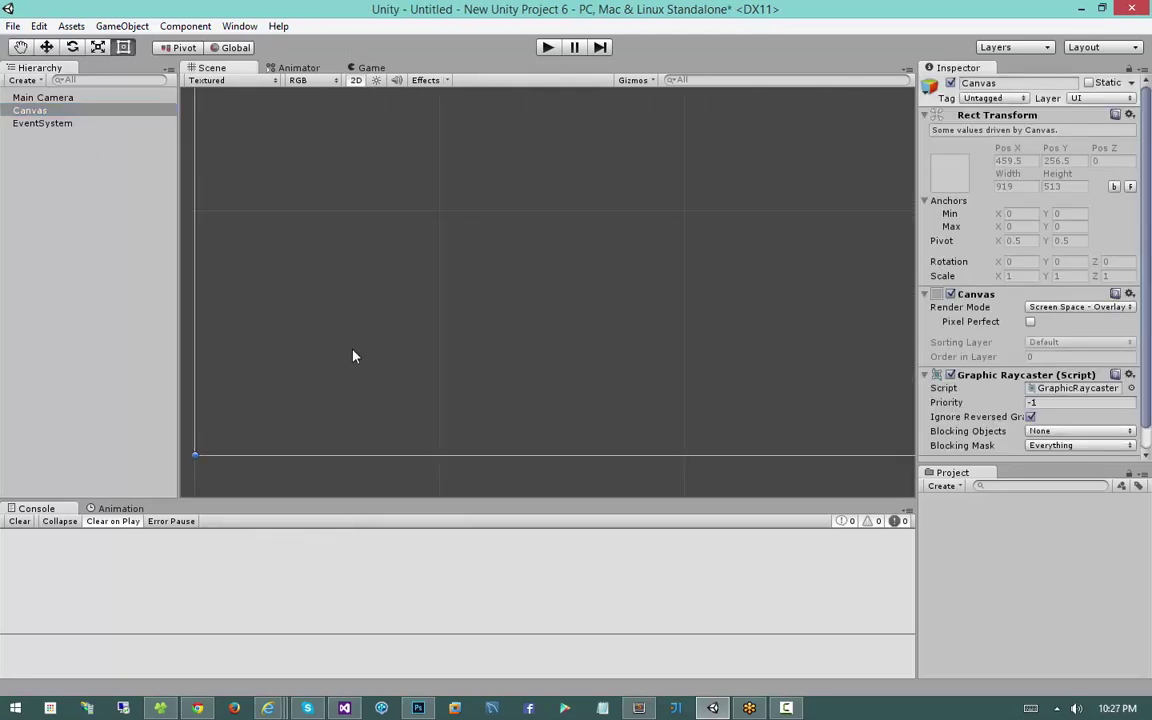
scroll(353, 347, "down", 5)
key("f")
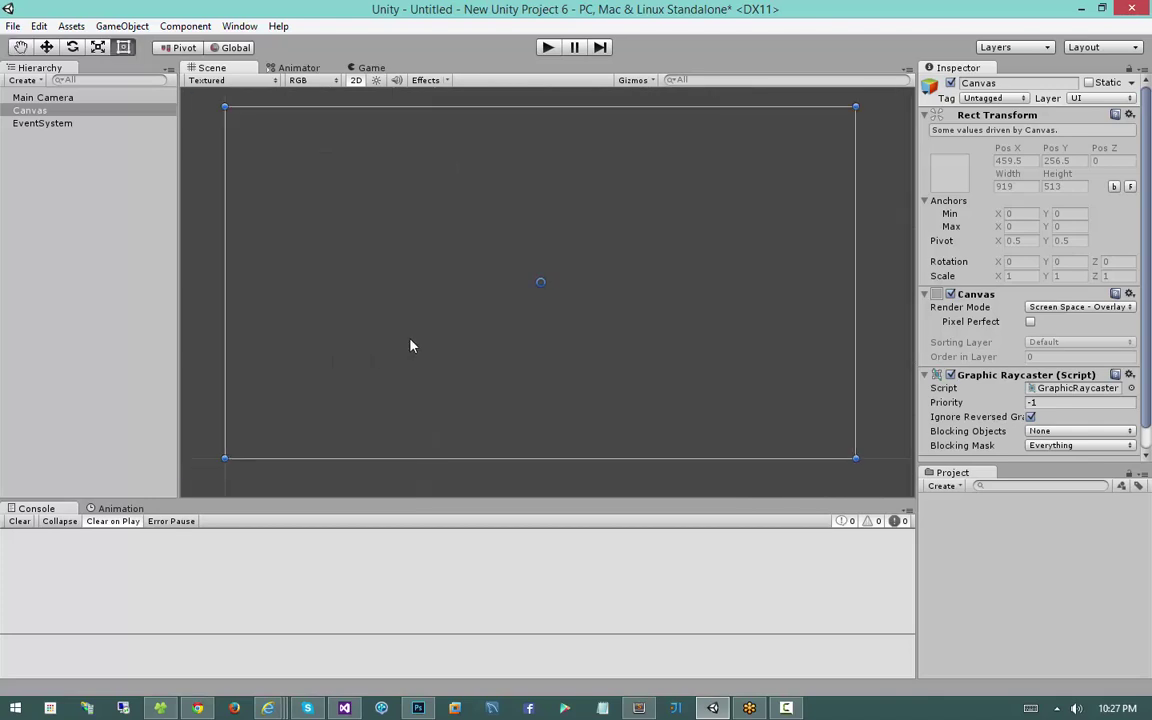
middle_click_drag(411, 338, 438, 347)
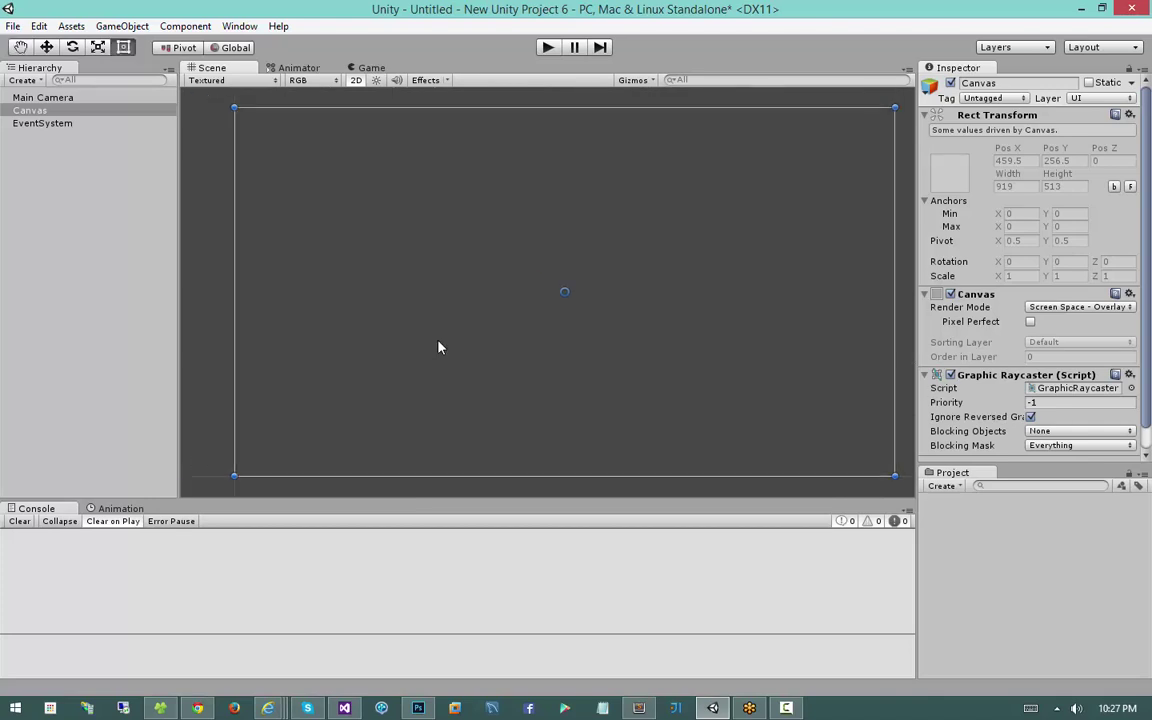
Add a Panel to the Canvas and shrink it to about Left 262, Top 102.5, Right 304, Bottom 92.5
right_click(110, 115)
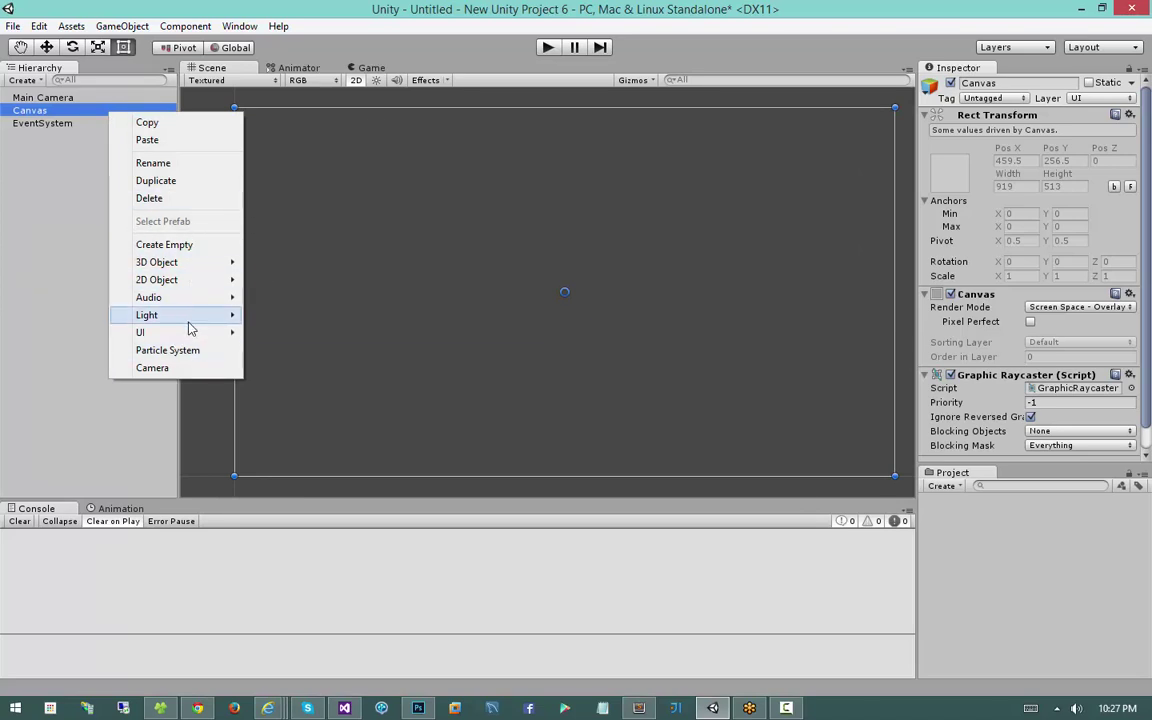
mouse_move(185, 333)
left_click(300, 336)
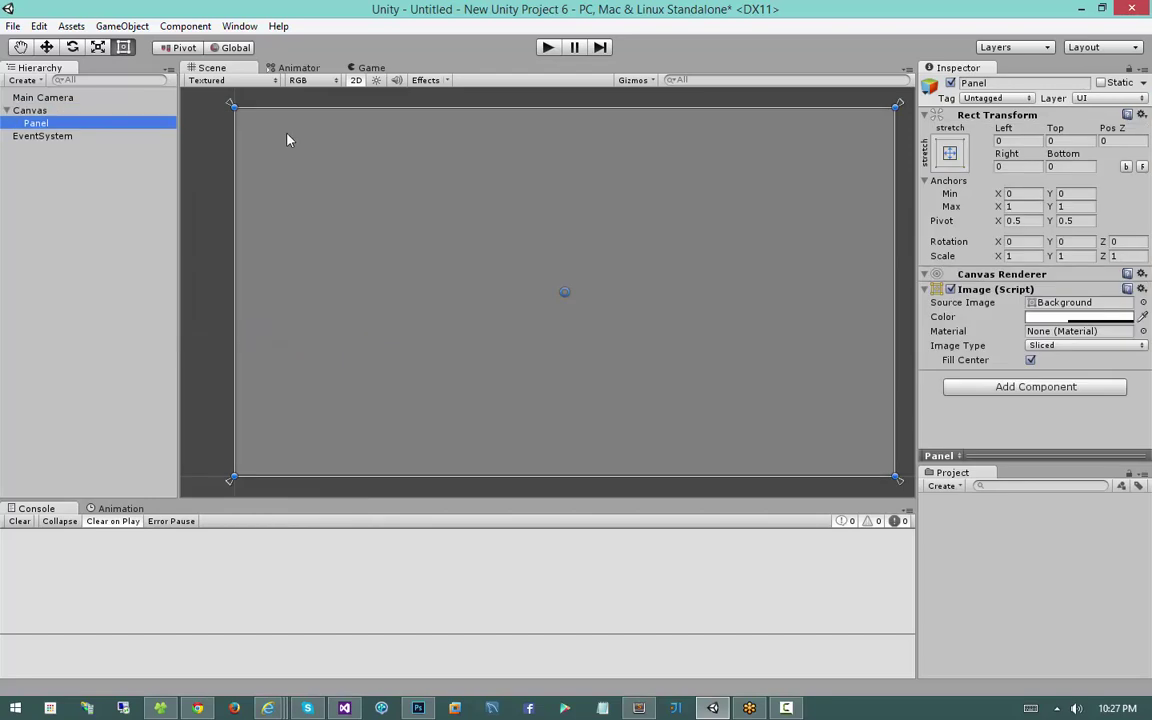
left_click_drag(235, 106, 550, 299)
left_click_drag(681, 353, 509, 256)
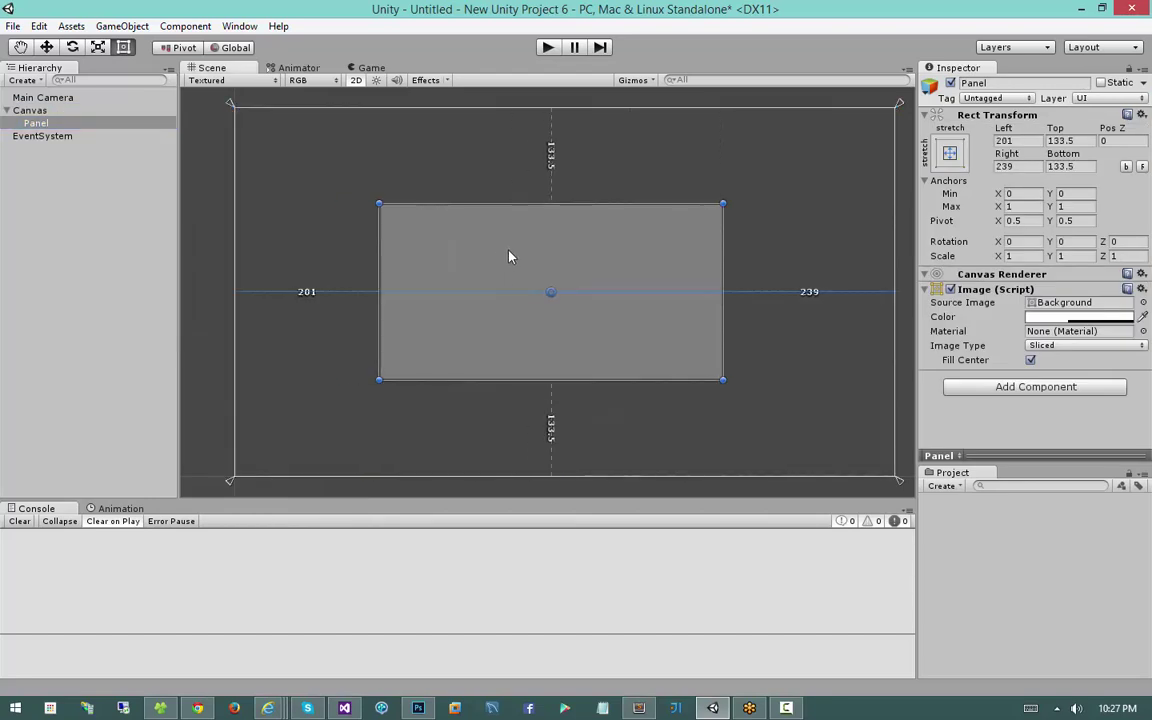
left_click_drag(722, 279, 633, 279)
left_click_drag(535, 260, 579, 181)
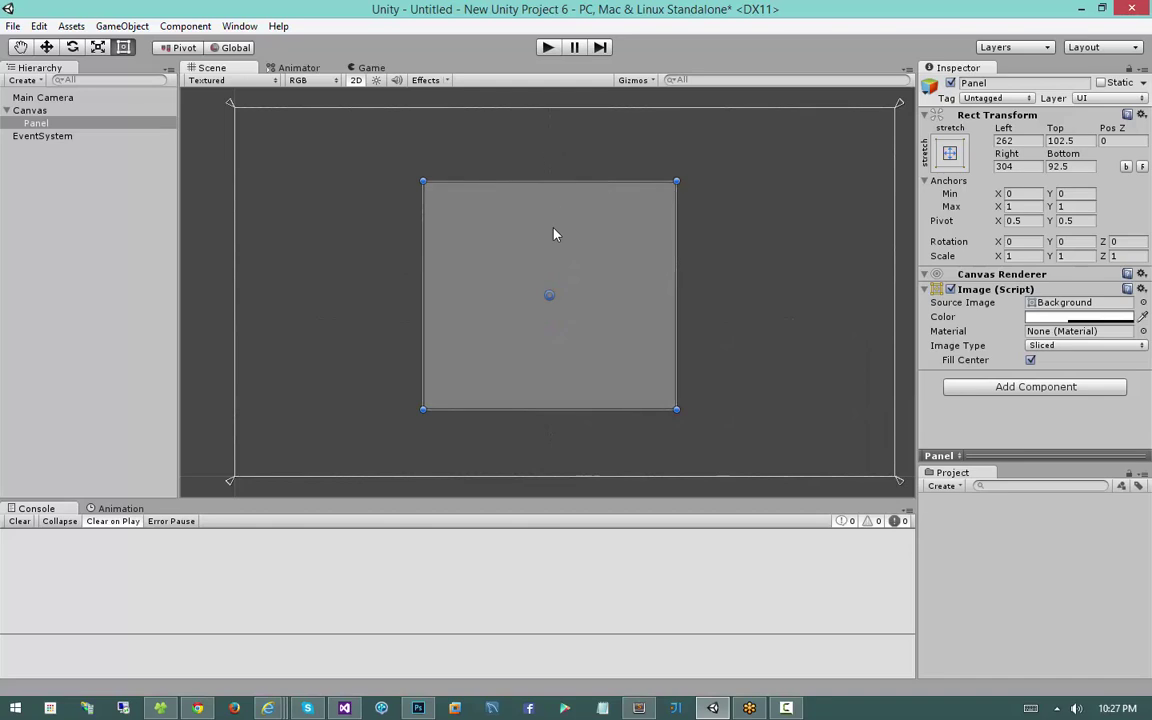
Add a child Panel inside the first one and enlarge it past its parent to about Left -82, Top -98.5, Right -82, Bottom -78.5
right_click(112, 124)
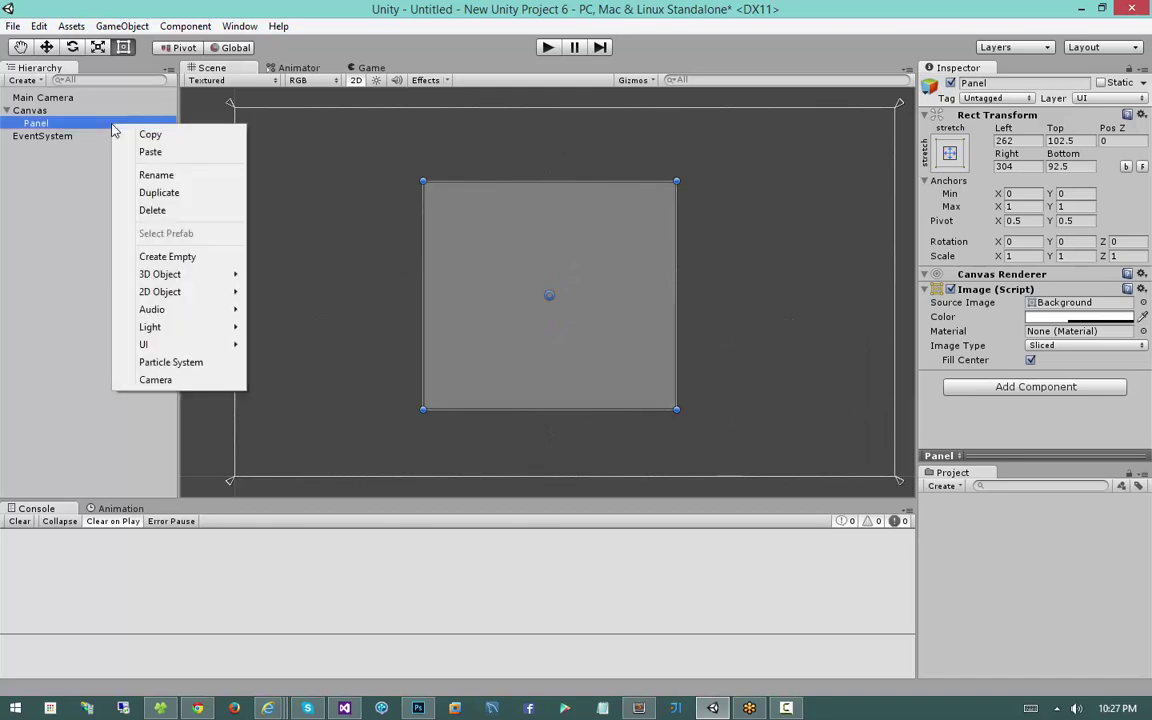
mouse_move(218, 344)
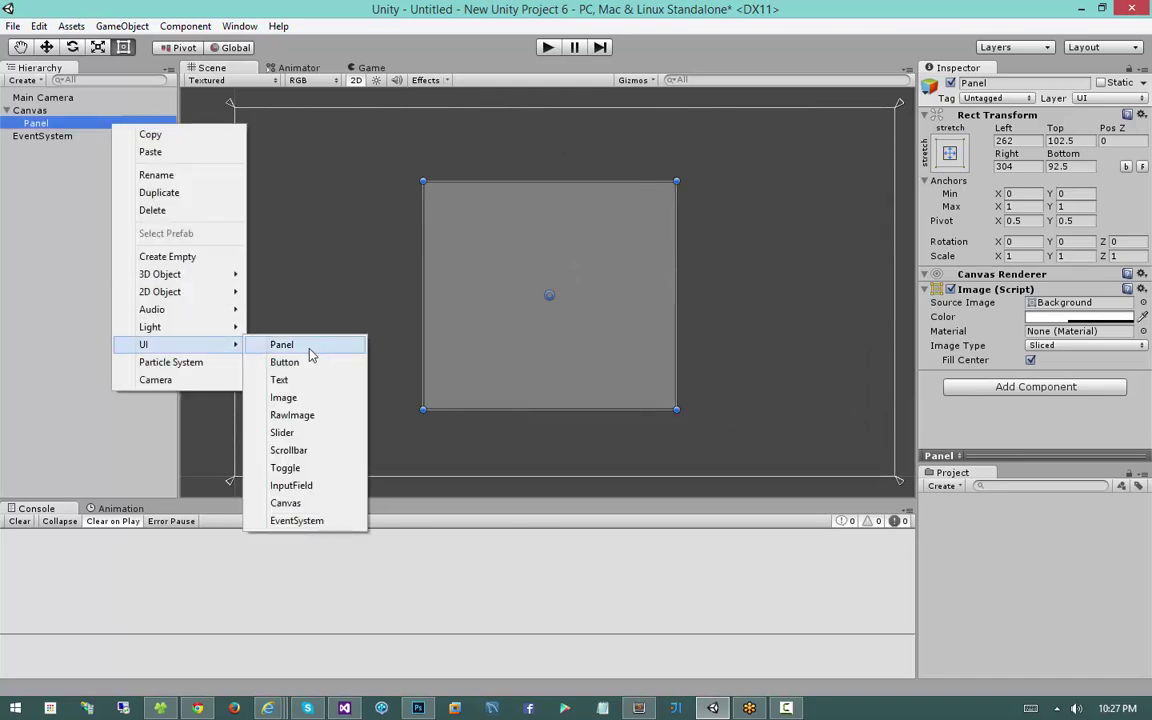
left_click(310, 348)
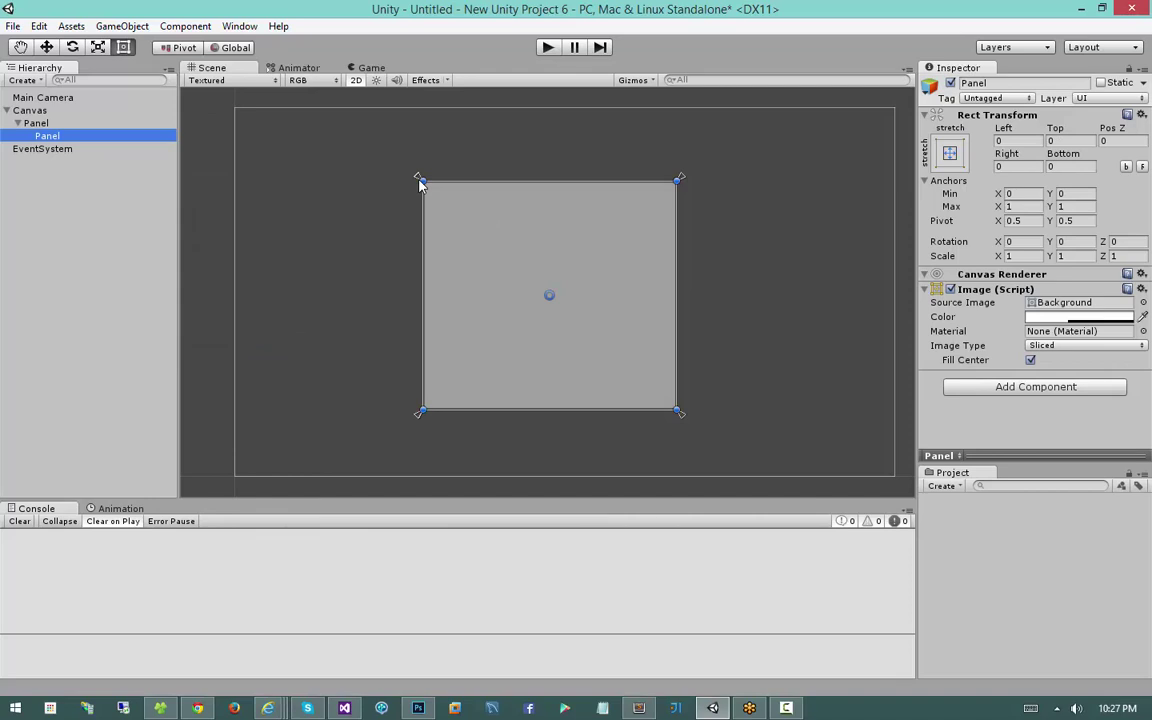
left_click_drag(420, 182, 442, 114)
left_click_drag(678, 410, 820, 475)
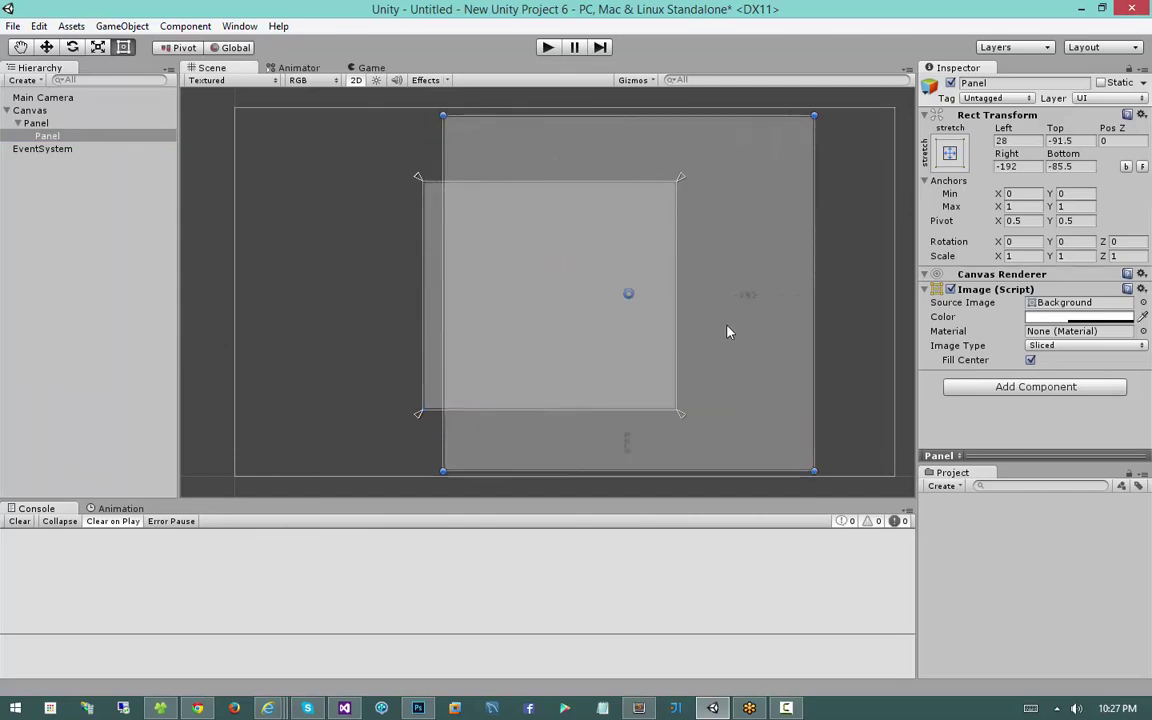
left_click_drag(726, 330, 645, 327)
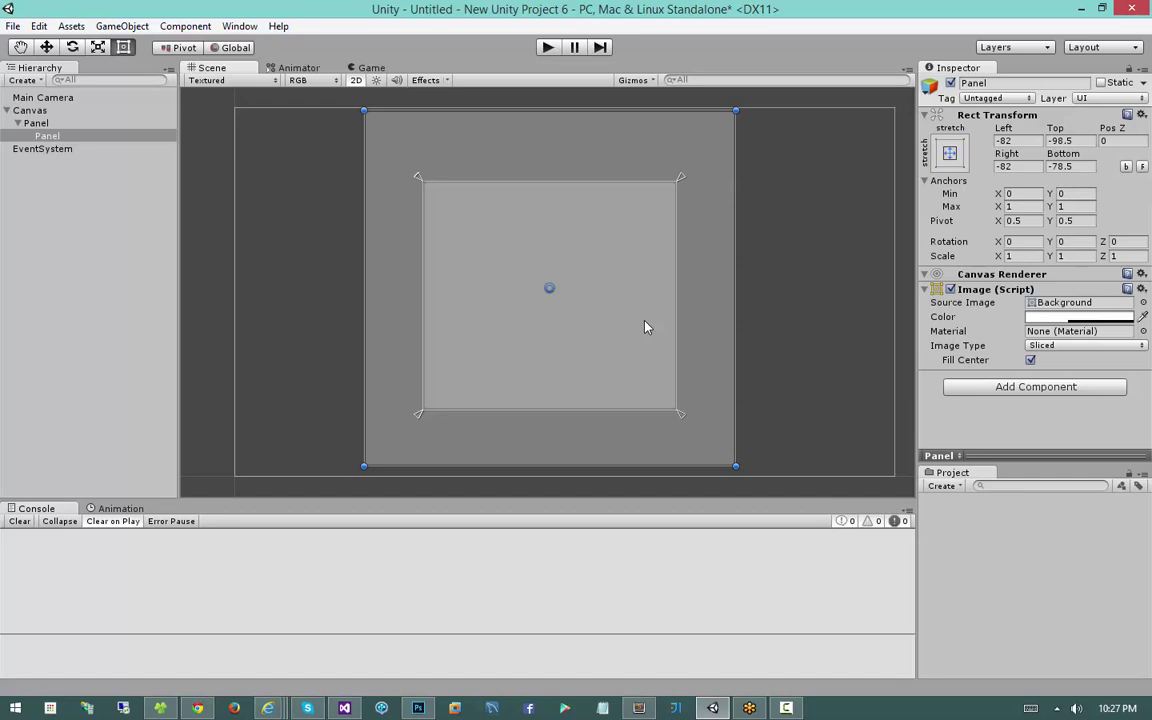
Tint the inner panel's image pink (R 255, G 163, B 163) and nudge the panel up slightly
left_click(1060, 317)
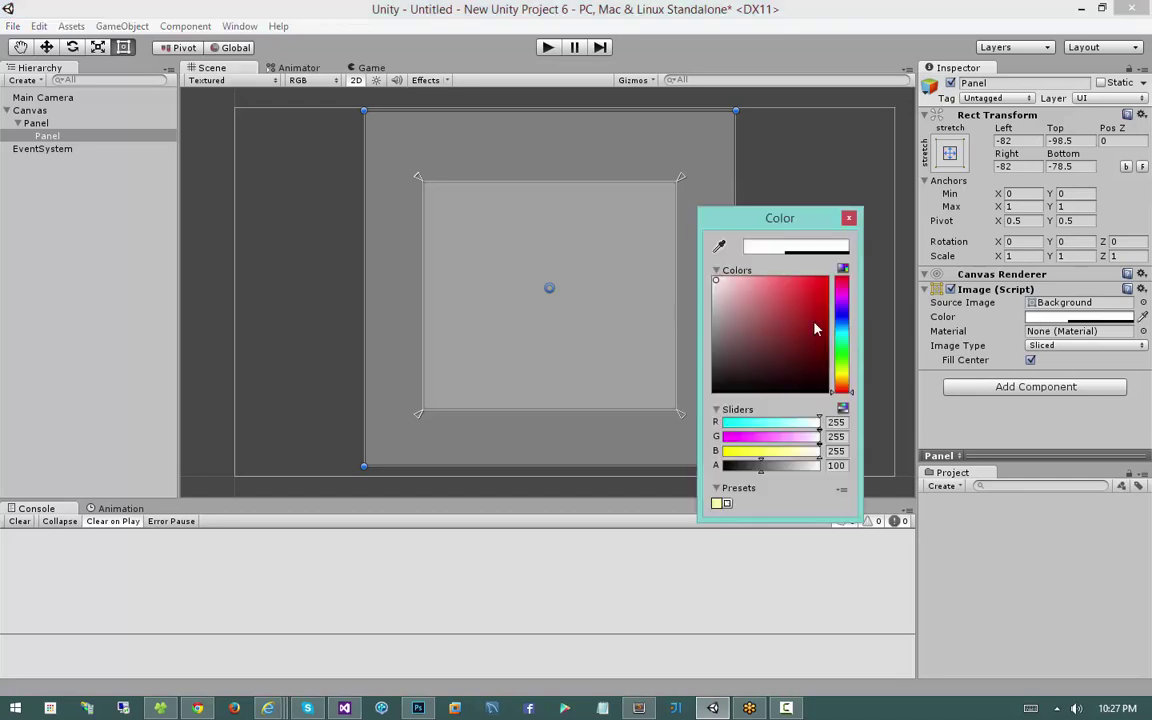
left_click_drag(756, 302, 753, 280)
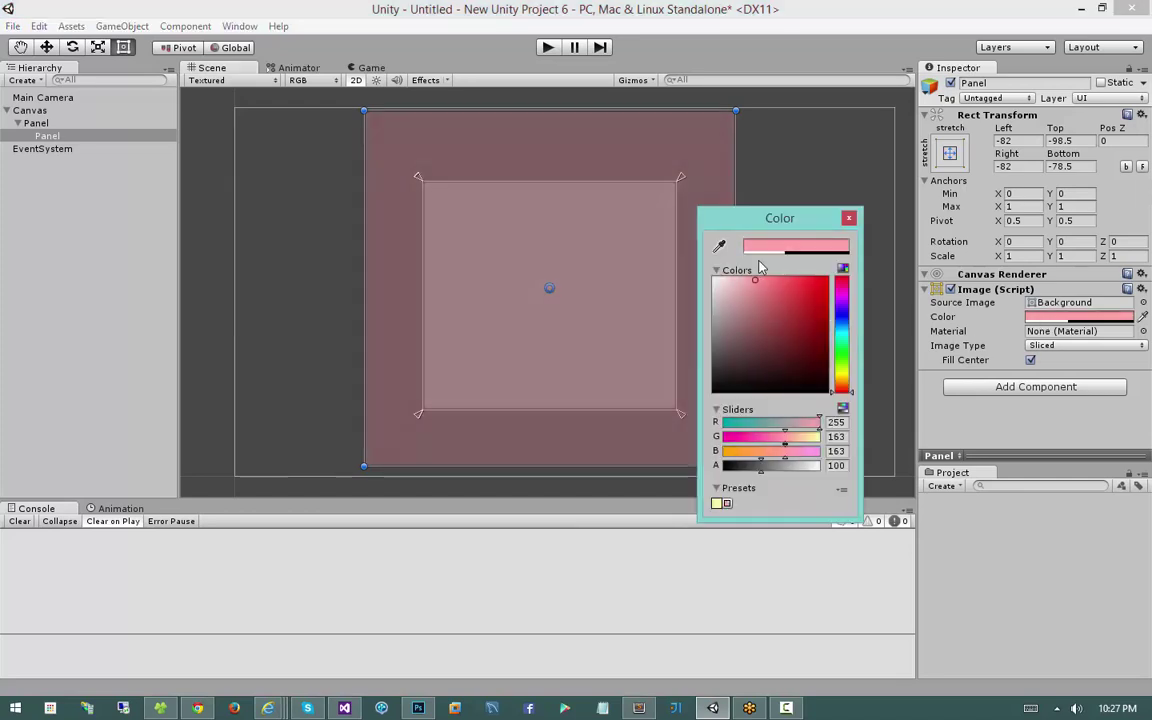
left_click(850, 219)
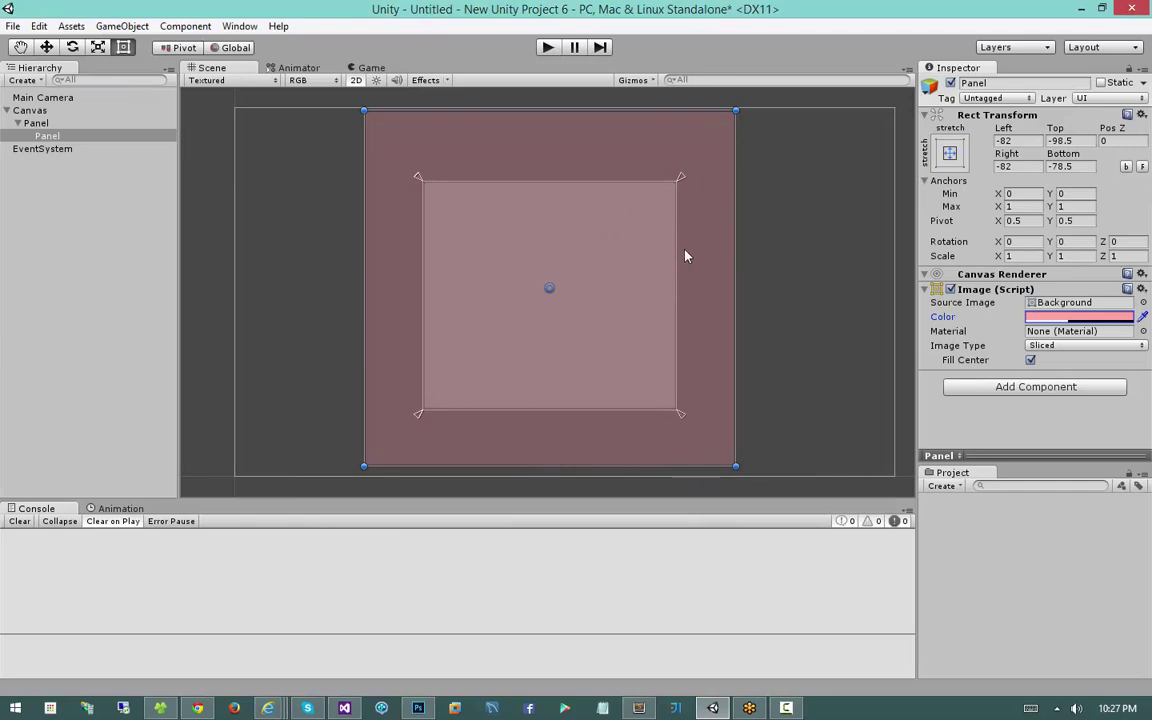
mouse_move(685, 256)
left_mouse_down()
mouse_move(806, 267)
mouse_move(746, 253)
mouse_move(620, 257)
mouse_move(684, 256)
left_mouse_up()
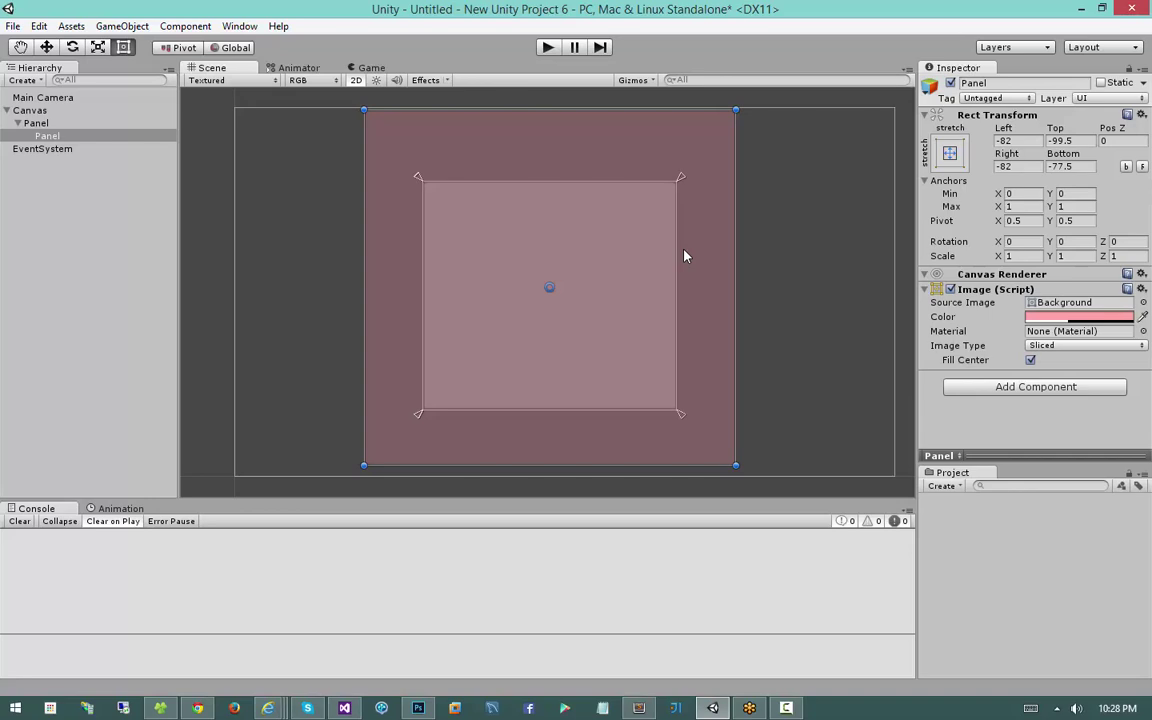
Add a Button to the inner panel and duplicate it into a vertical column of seven near the panel's left edge
right_click(47, 137)
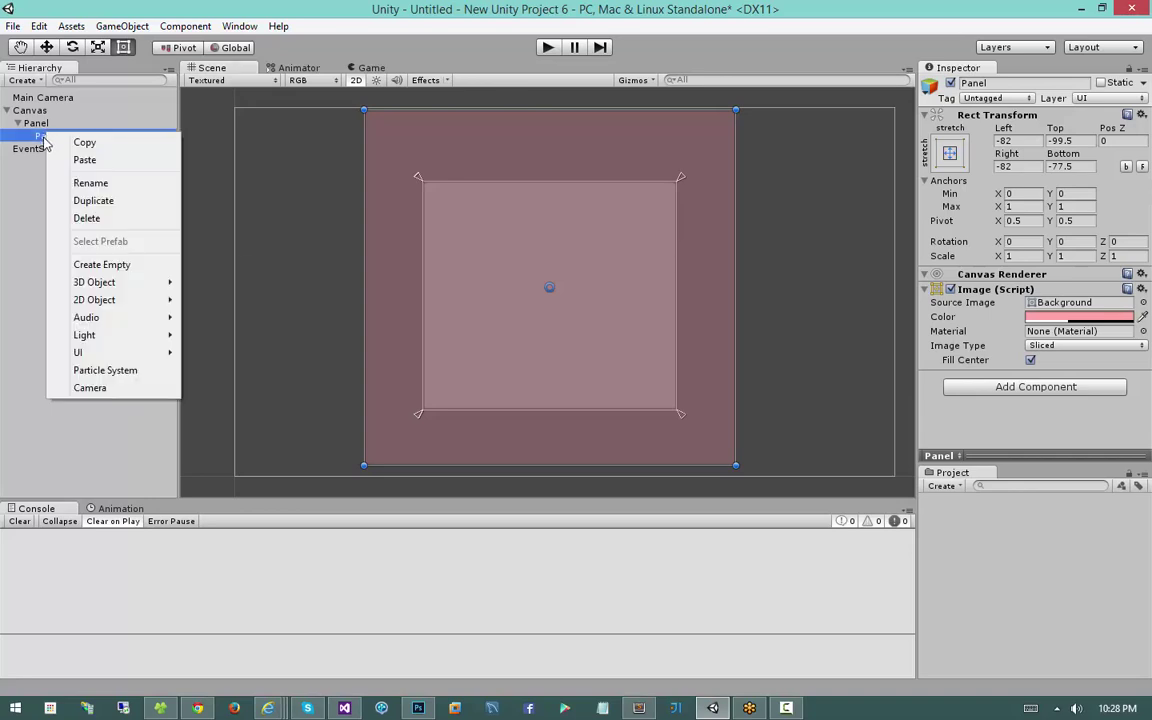
mouse_move(116, 353)
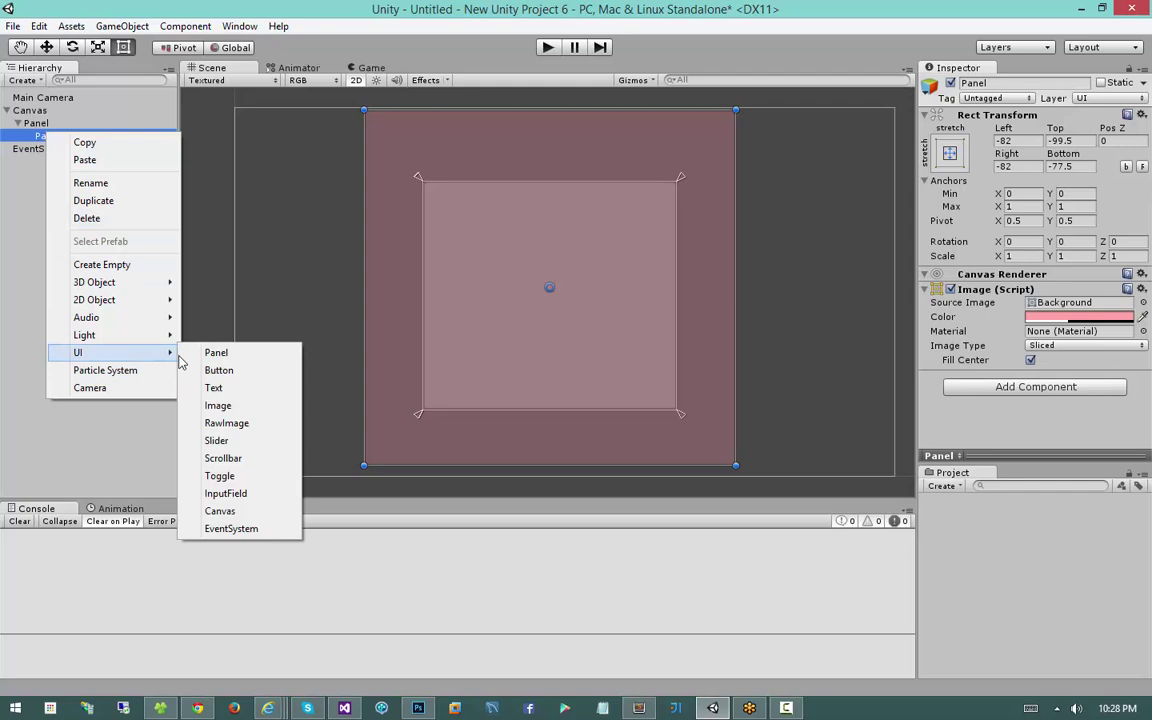
left_click(222, 369)
left_click_drag(517, 240, 499, 373)
key("ctrl+d")
key("ctrl+d")
key("ctrl+d")
key("ctrl+d")
key("ctrl+d")
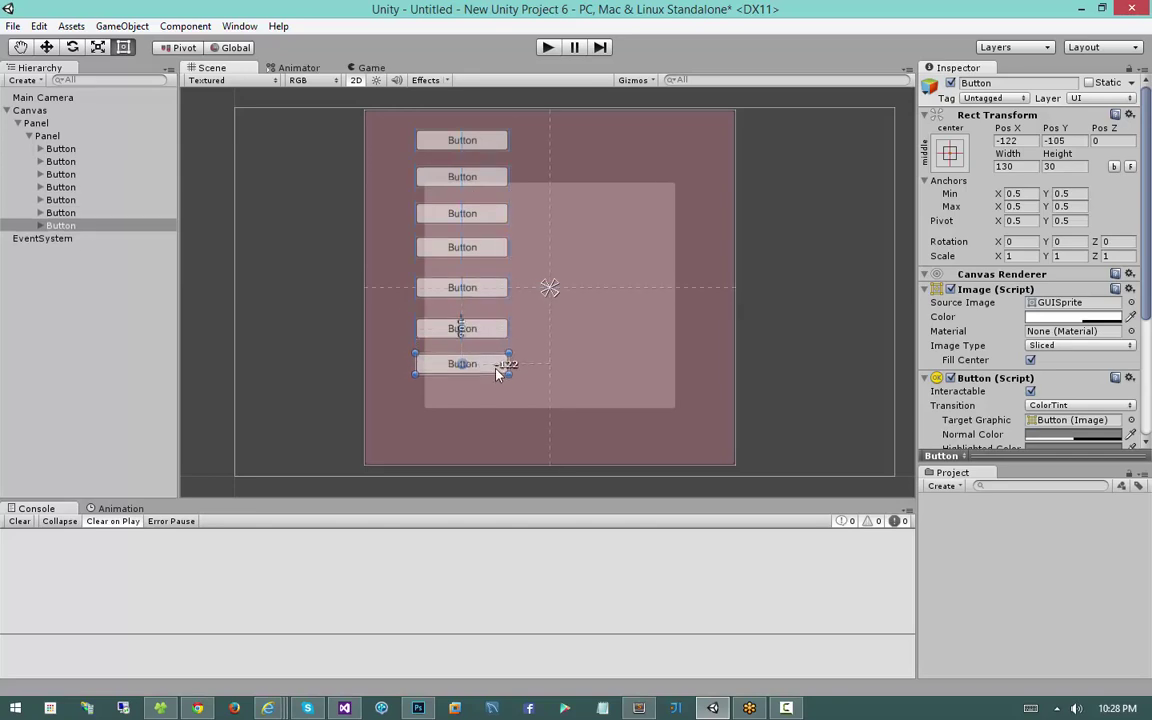
Add a Mask component to the outer panel
left_click(643, 219)
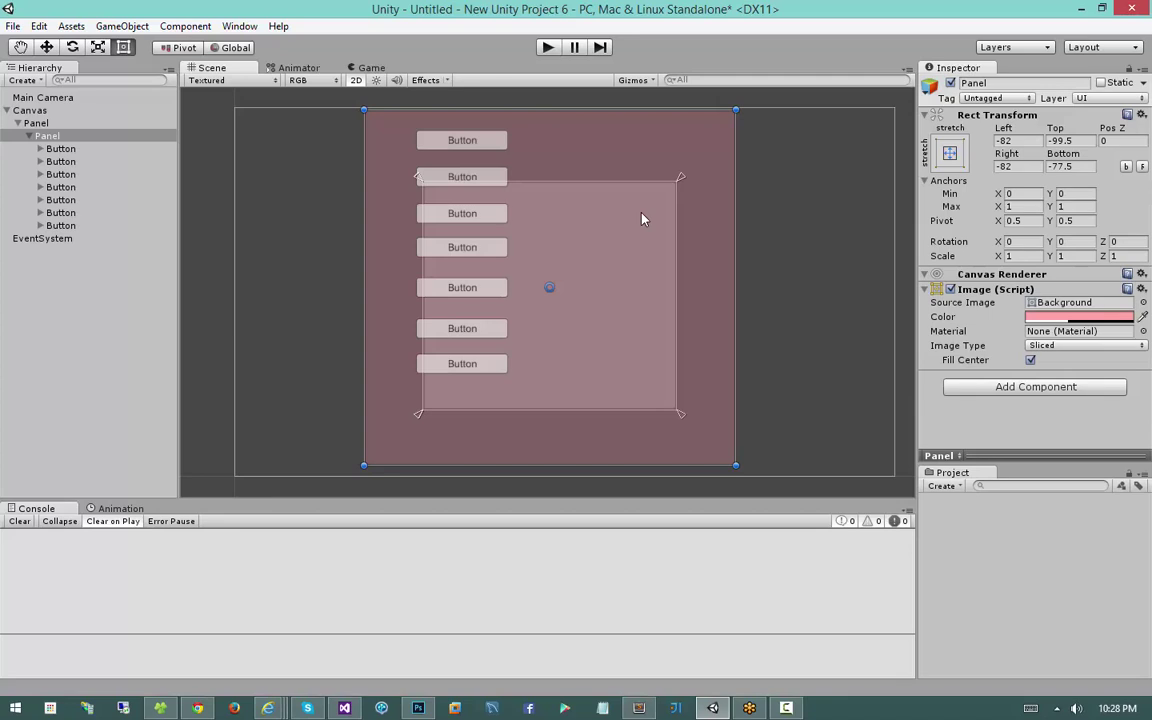
left_click(67, 121)
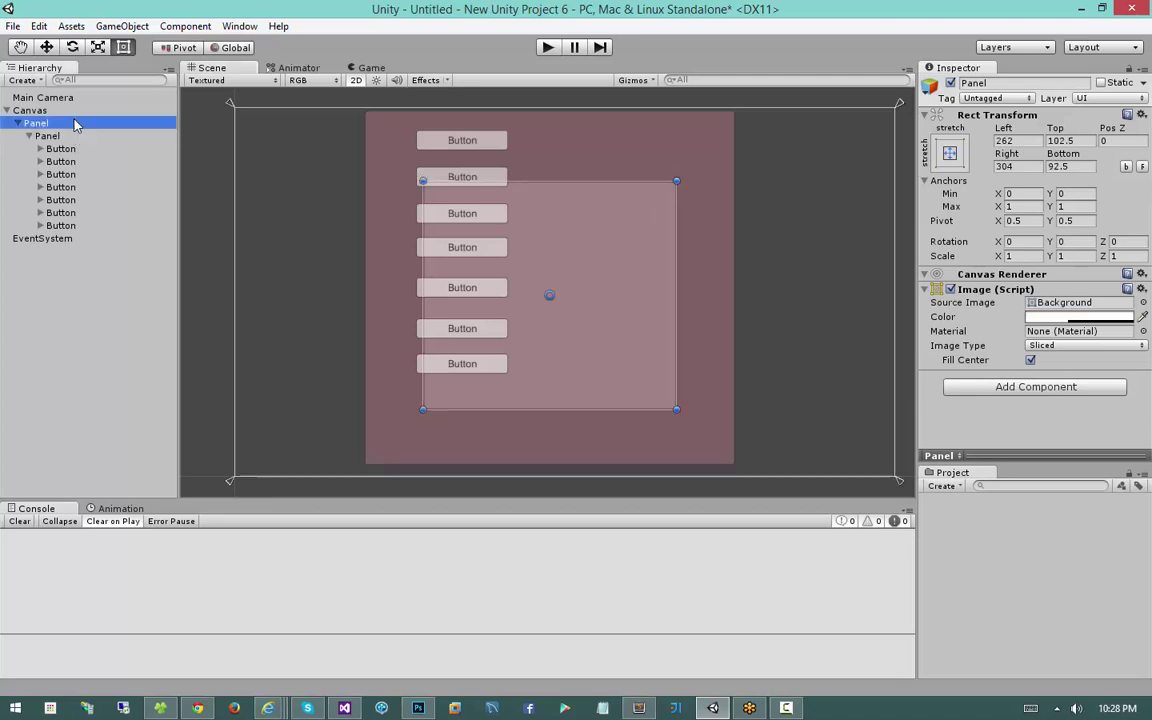
left_click(1020, 387)
type("mask")
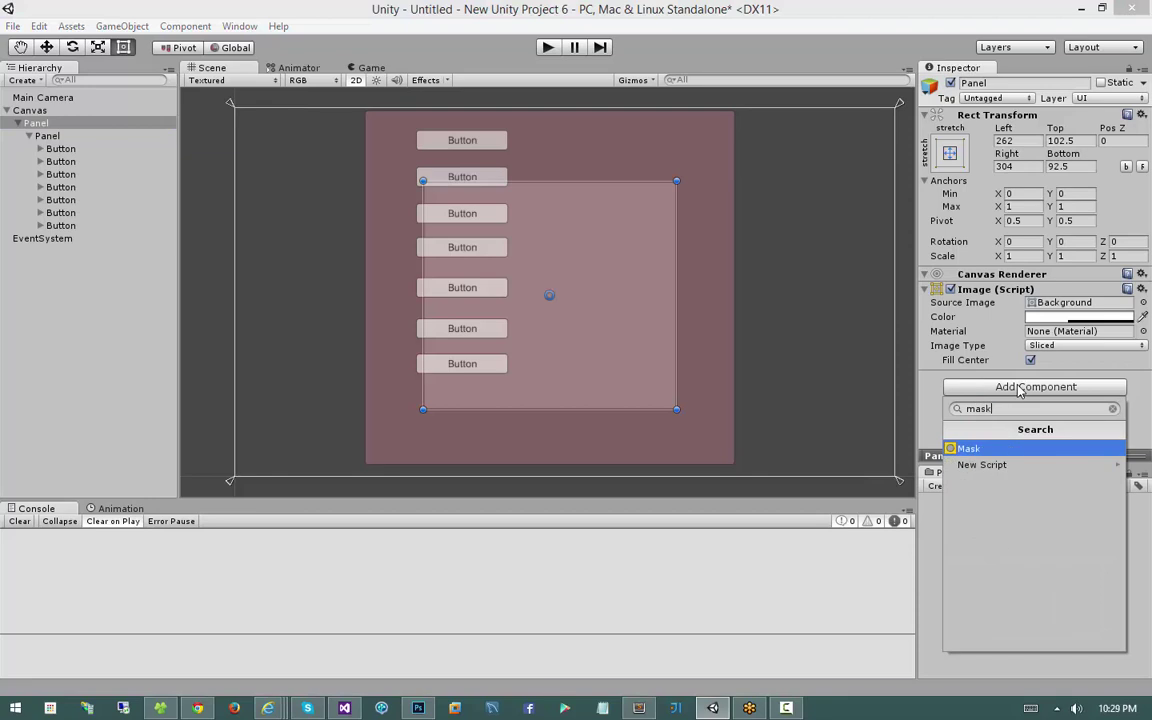
key("Return")
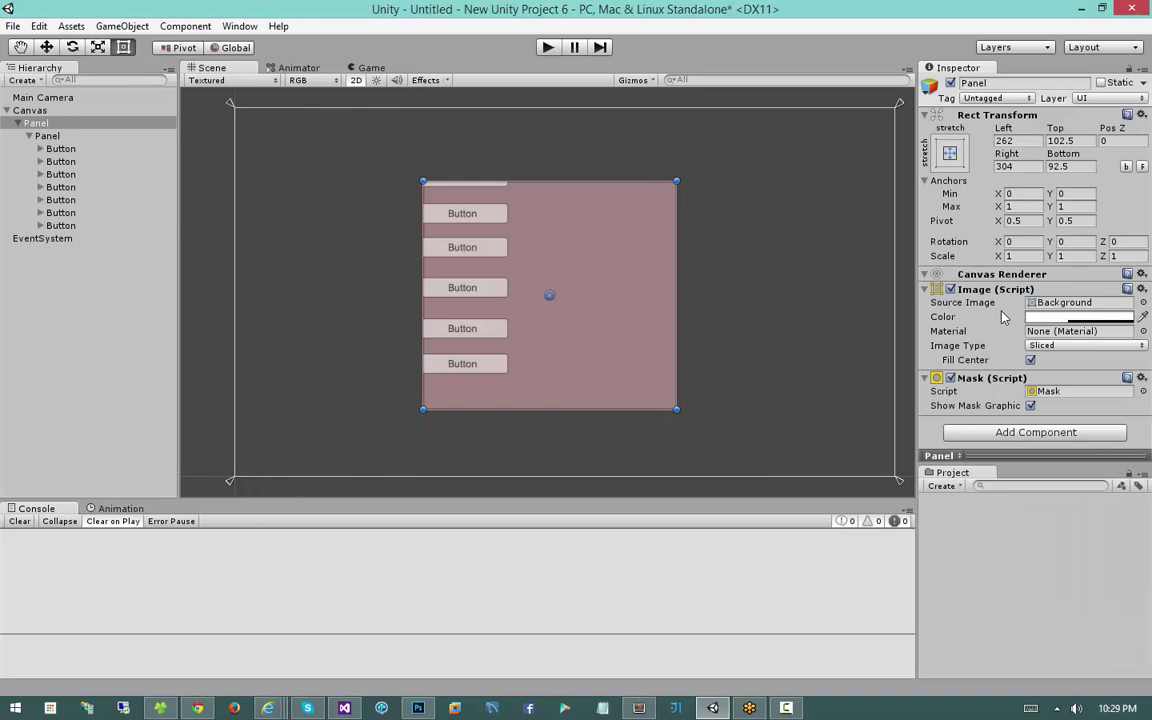
Move the inner panel behind the mask to about Left -93, Top -80.5, Right -71, Bottom -96.5
left_click(49, 136)
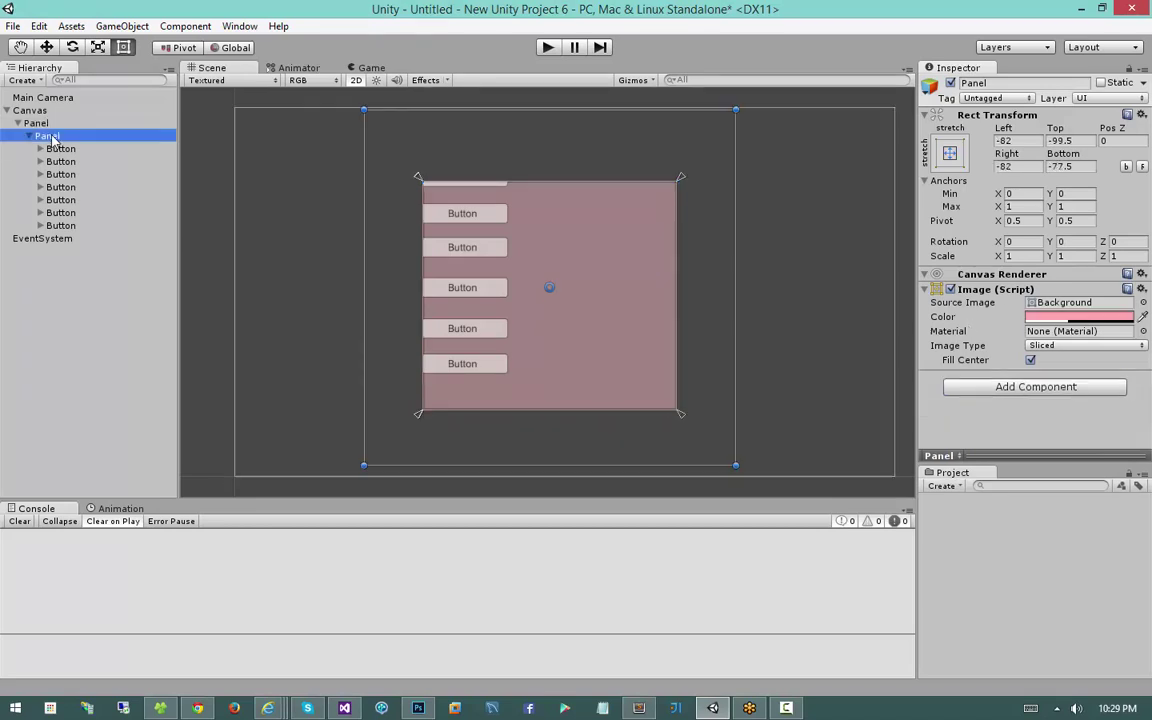
left_click_drag(661, 283, 609, 278)
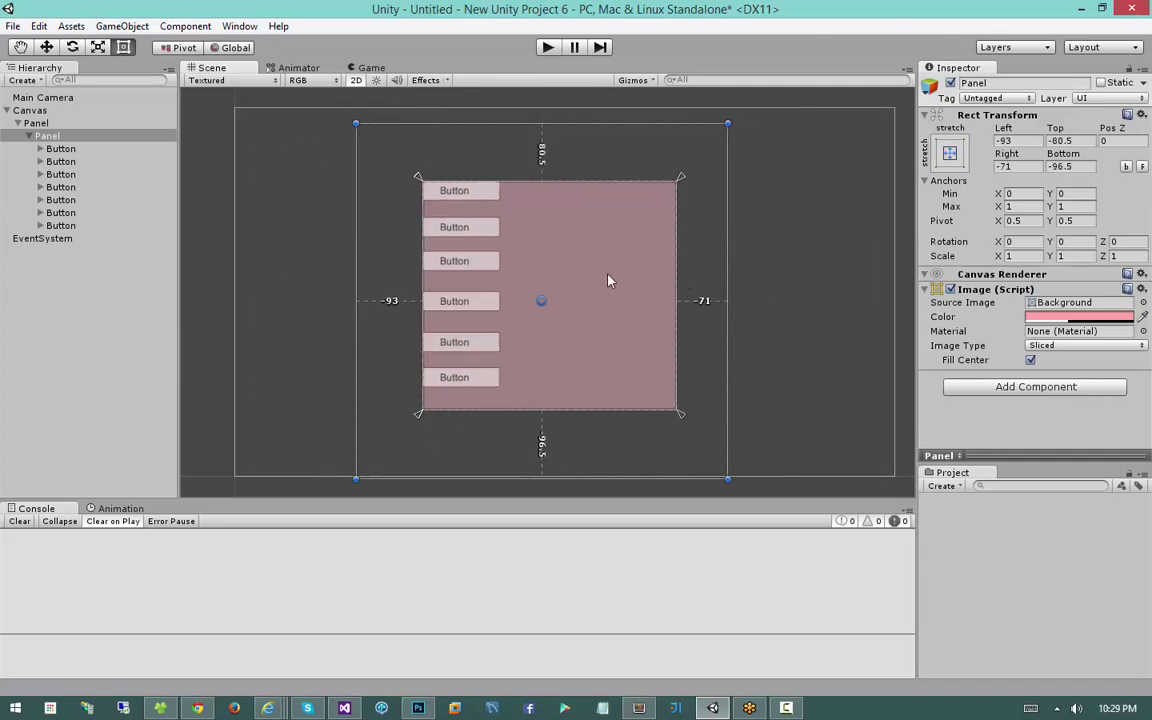
Change the outer panel's source image to the PopupArrow sprite, also trying out Checkmark
left_click(38, 121)
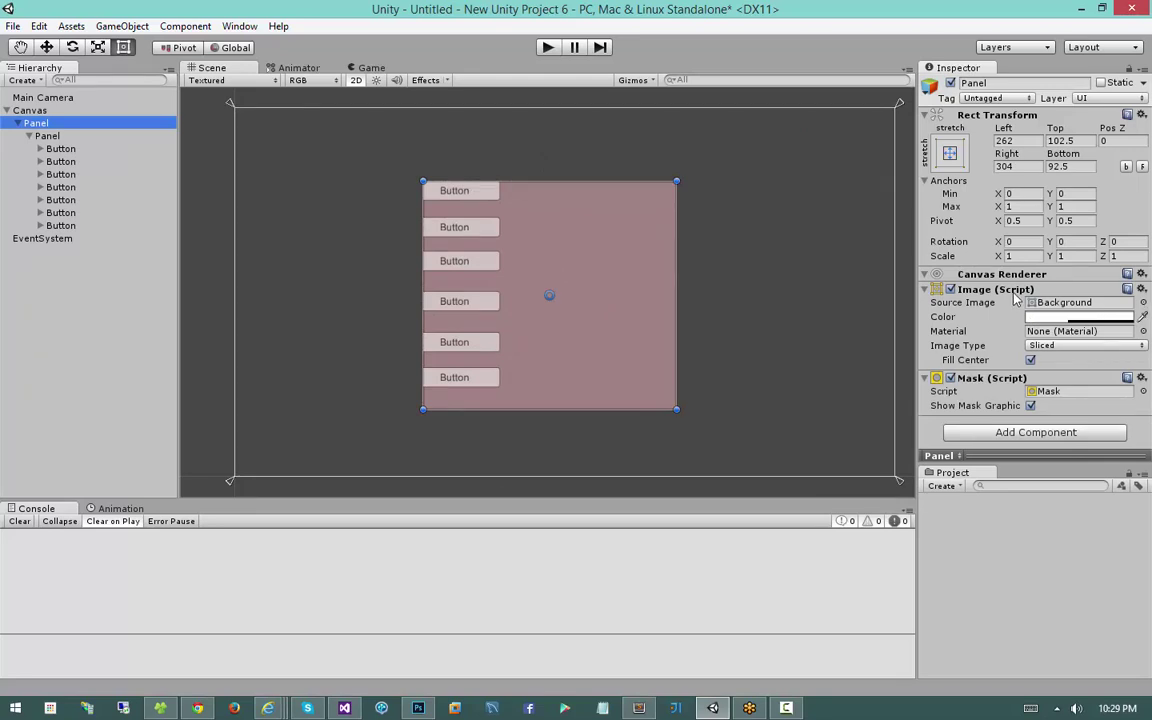
left_click(1060, 302)
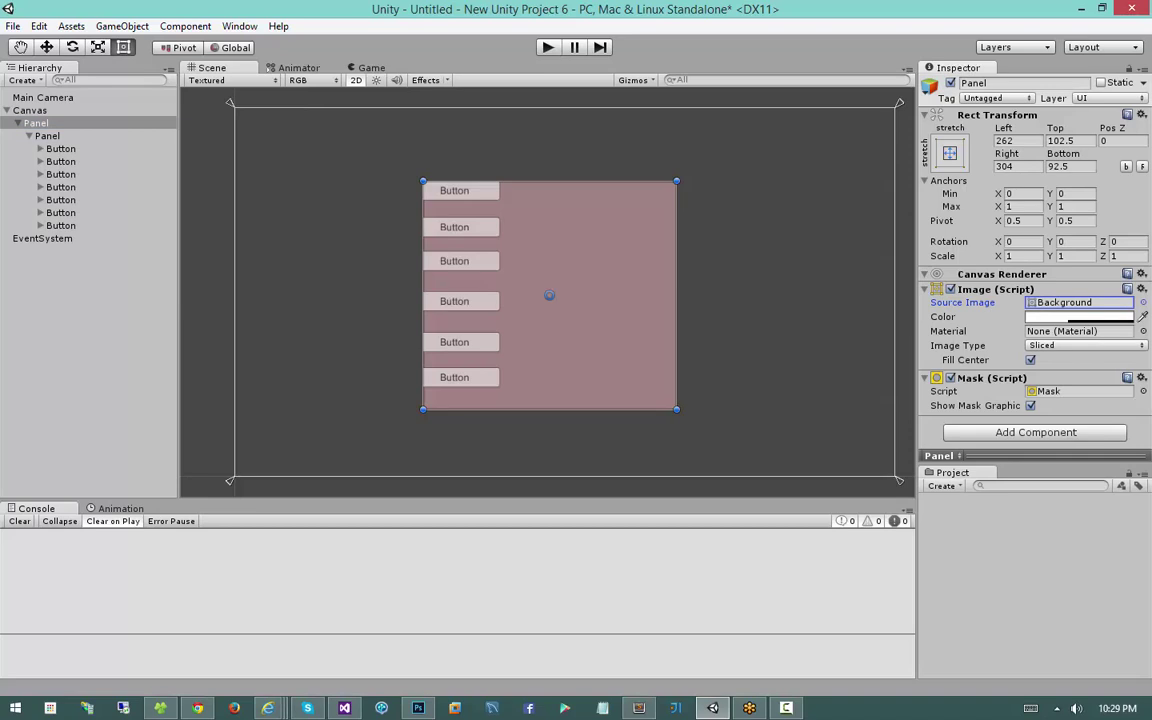
left_click(1143, 303)
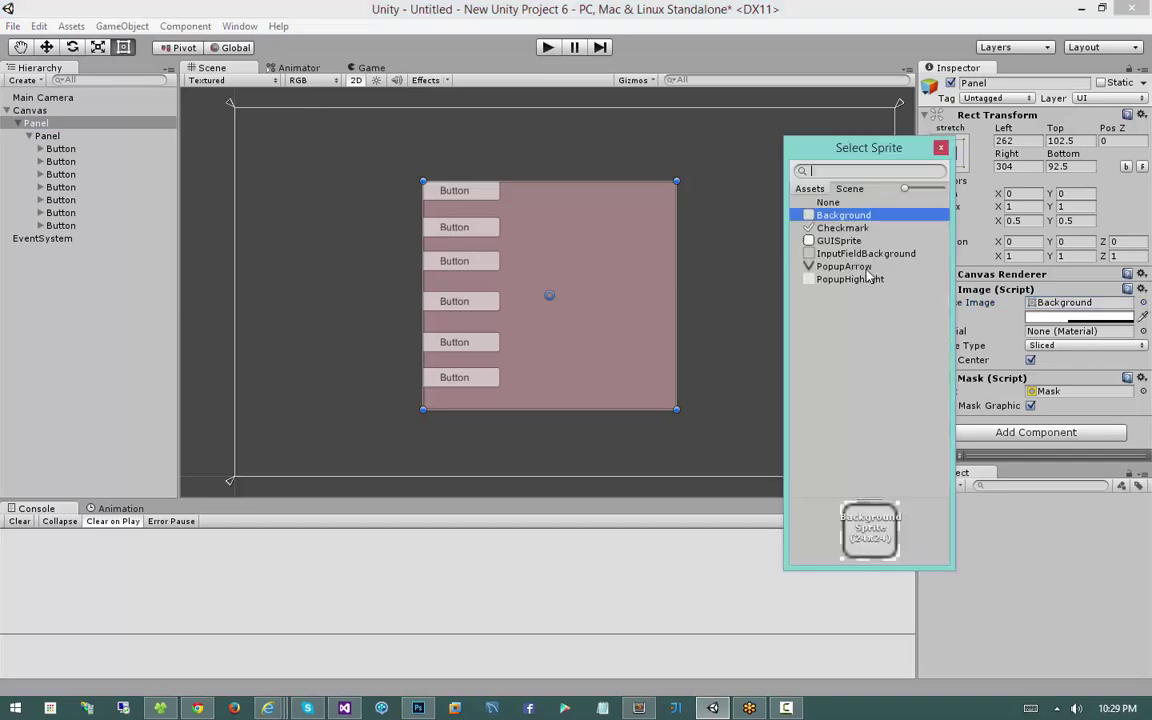
left_click(864, 268)
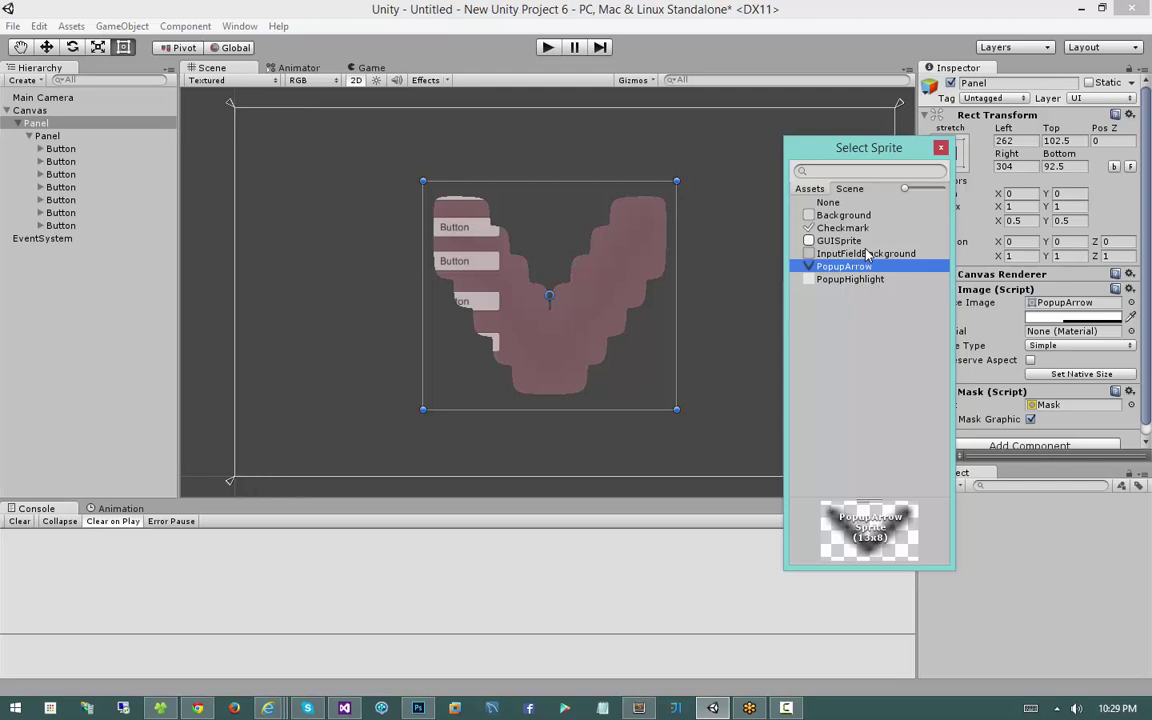
key("Up")
left_click(871, 280)
left_click(872, 228)
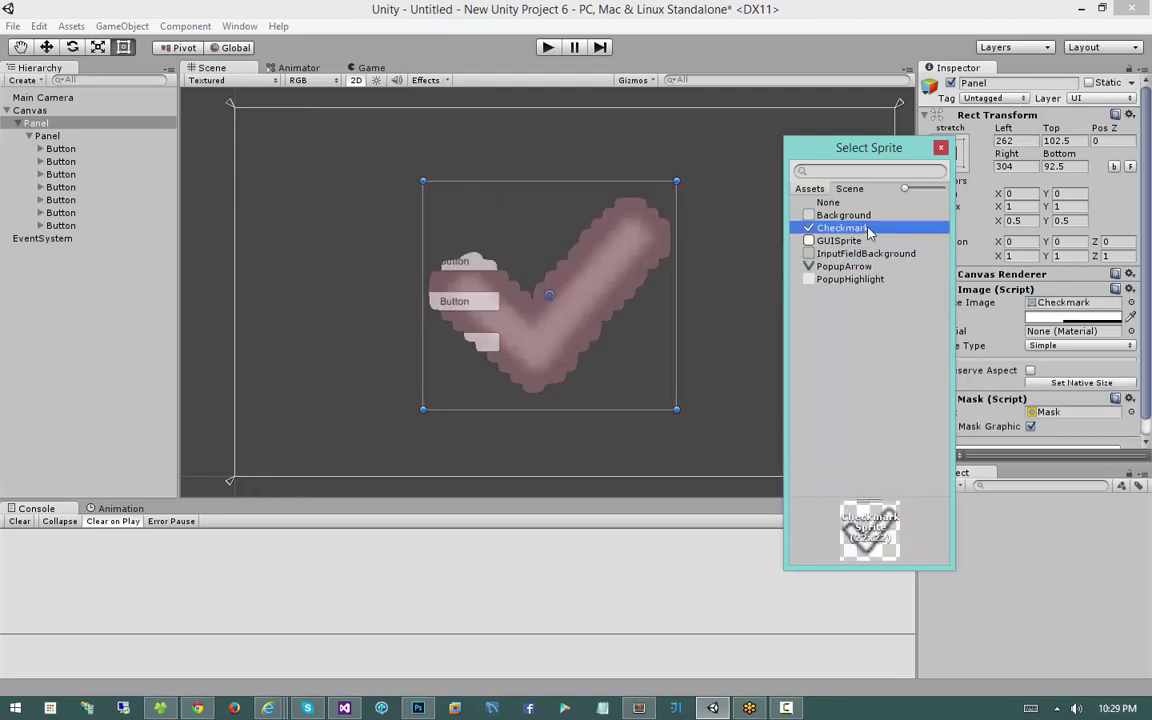
left_click(876, 267)
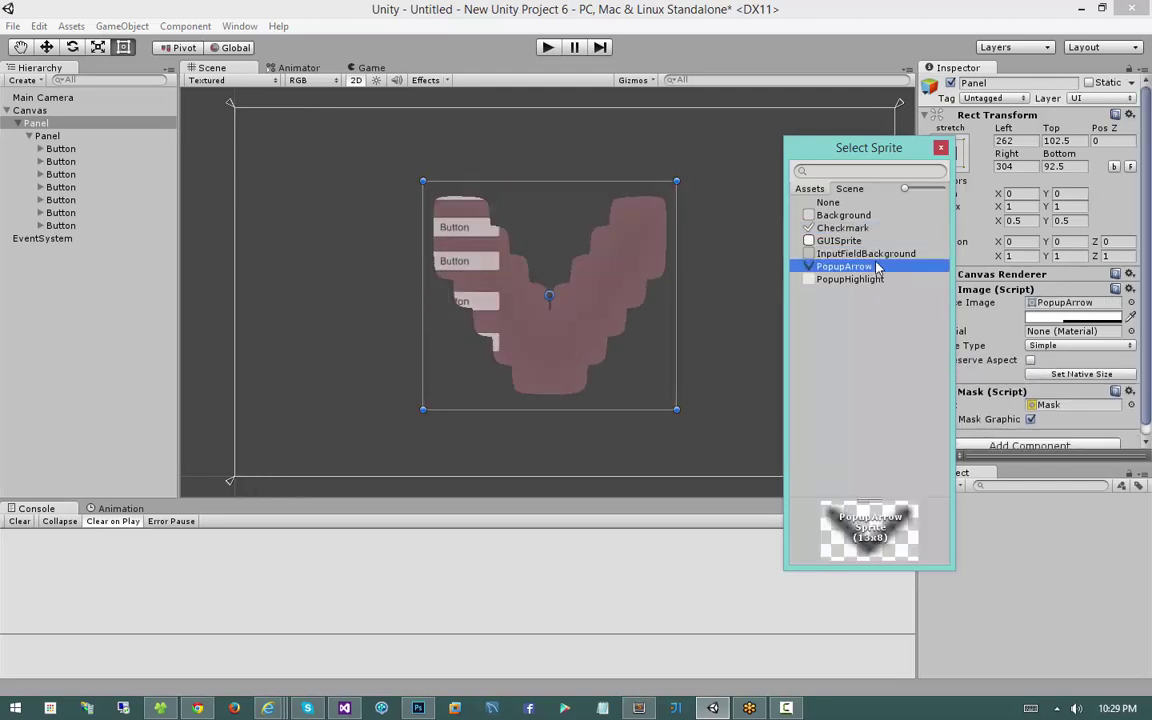
left_click(941, 147)
Move the outer panel to about Left 278, Top 74.5, and the inner panel to about Left -24, Top -96.5, Right -140, Bottom -80.5
left_click_drag(557, 268, 594, 242)
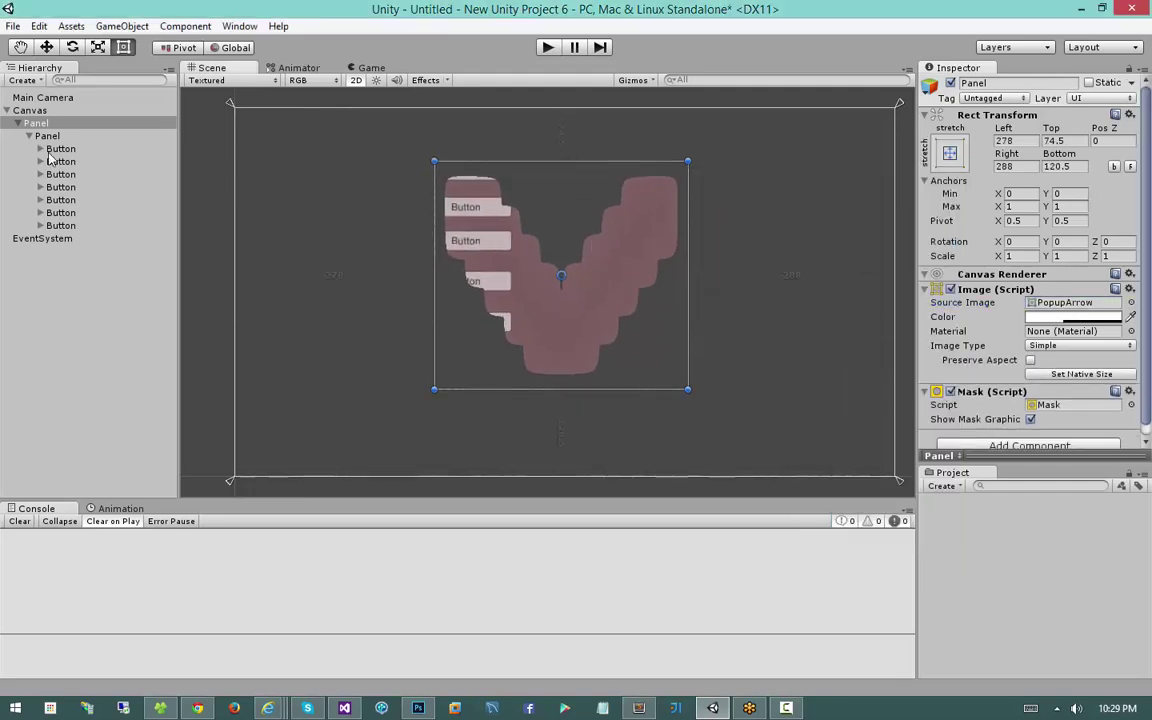
left_click(62, 137)
left_click_drag(649, 320, 748, 325)
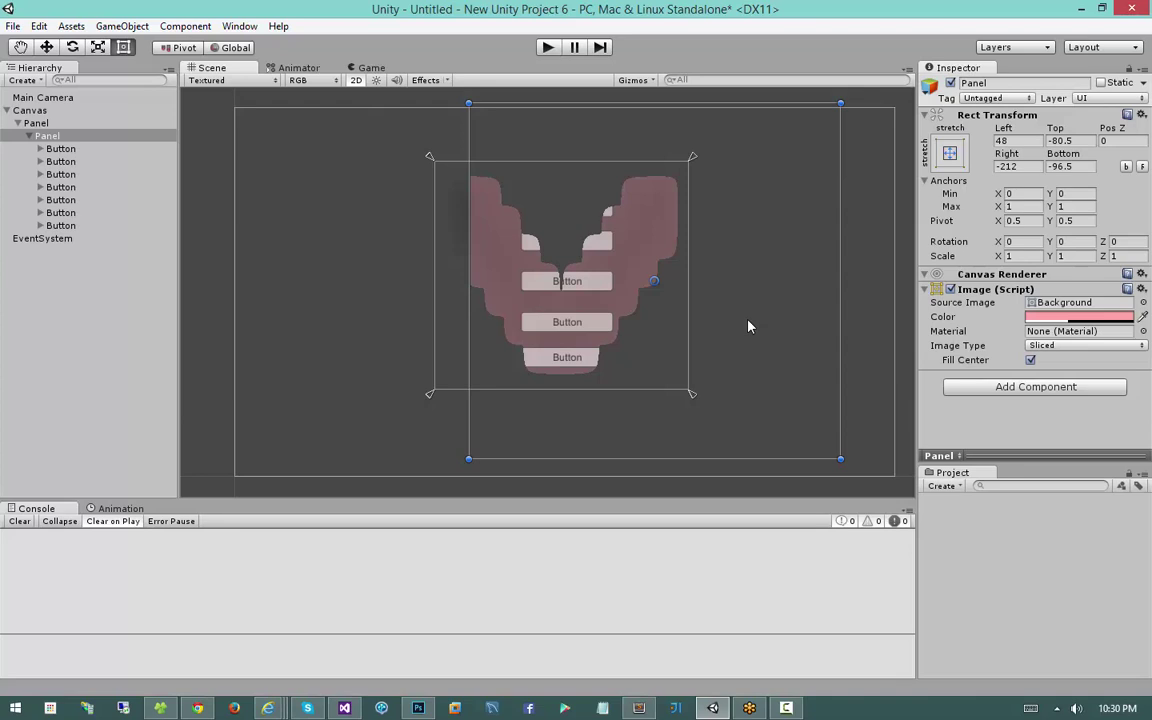
left_click_drag(748, 326, 697, 314)
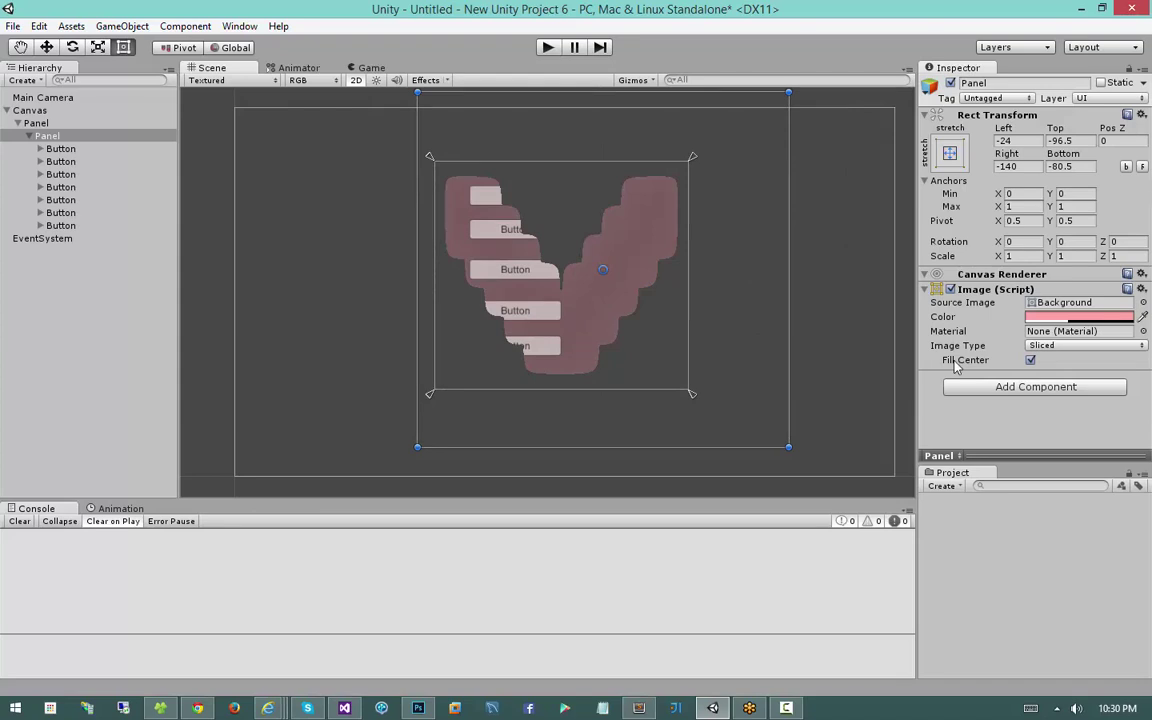
Turn off Fill Center on the inner panel's image, shift the panel slightly, and turn Fill Center back on
left_click(1030, 361)
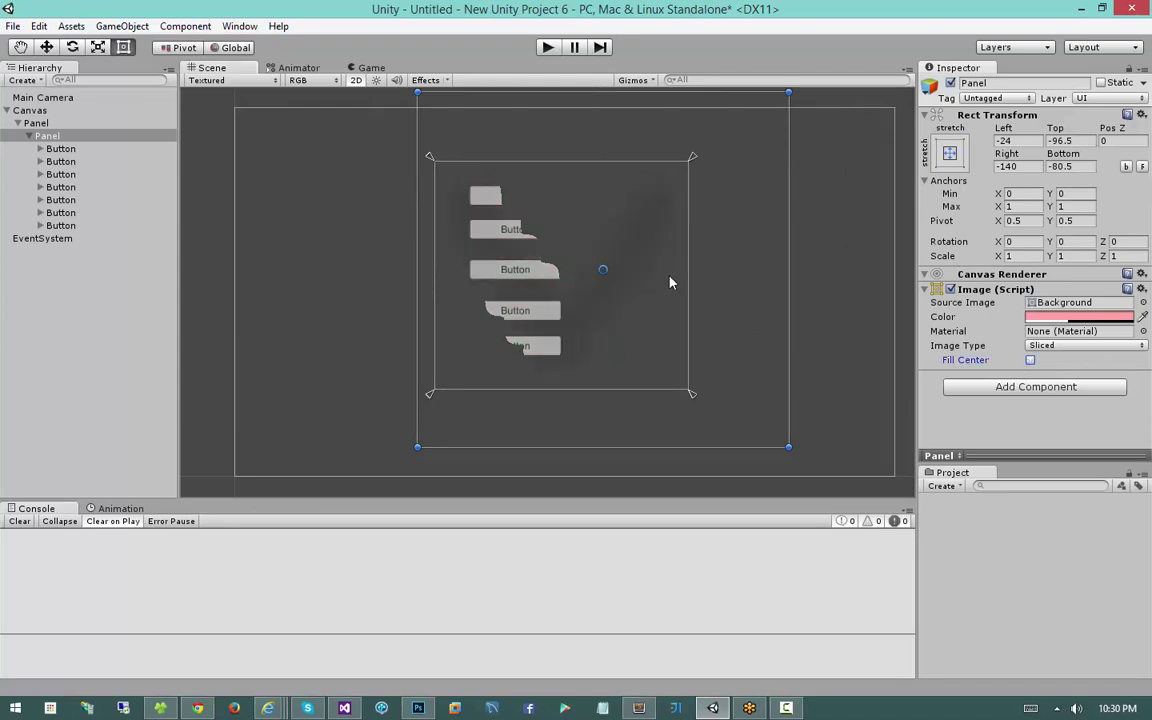
left_click_drag(720, 282, 779, 281)
left_click(1030, 360)
mouse_move(656, 245)
left_mouse_down()
mouse_move(606, 241)
mouse_move(684, 276)
mouse_move(663, 260)
left_mouse_up()
Turn off Show Mask Graphic on the outer panel and move the inner panel to about Left -40, Top -82.5, Right -124, Bottom -94.5
left_click(85, 122)
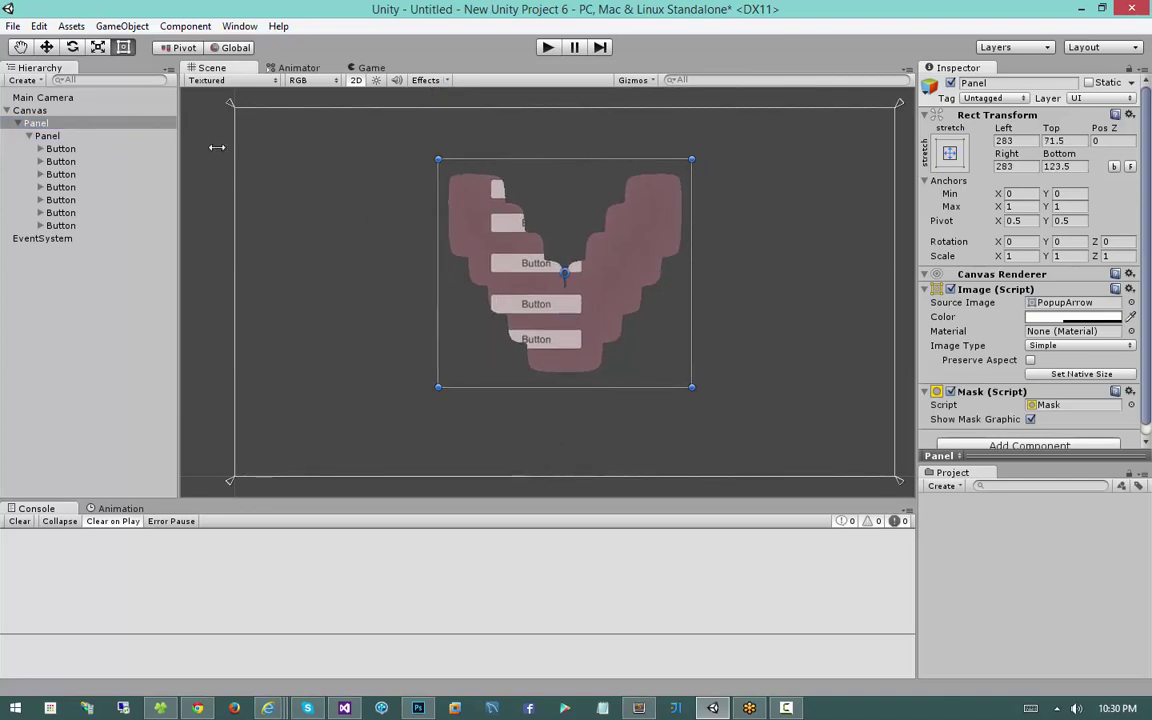
left_click(1030, 420)
left_click(632, 272)
left_click_drag(627, 288, 594, 300)
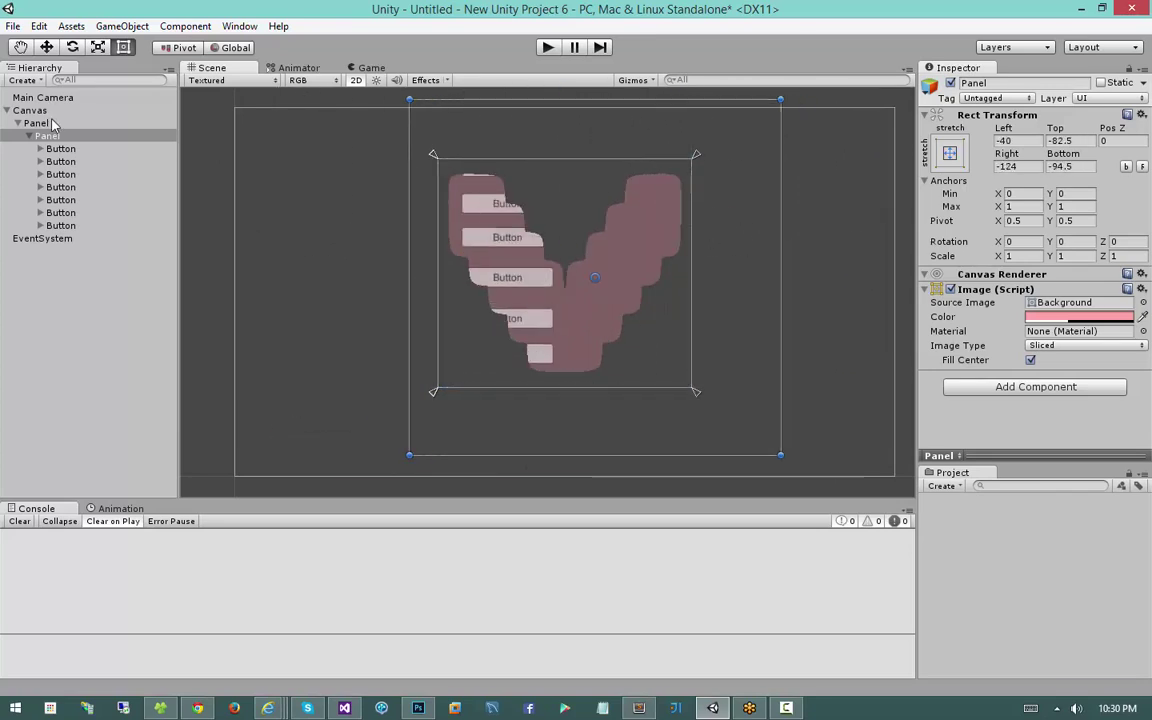
Switch the outer panel's Image component off and on again, and re-enable Show Mask Graphic
left_click(53, 123)
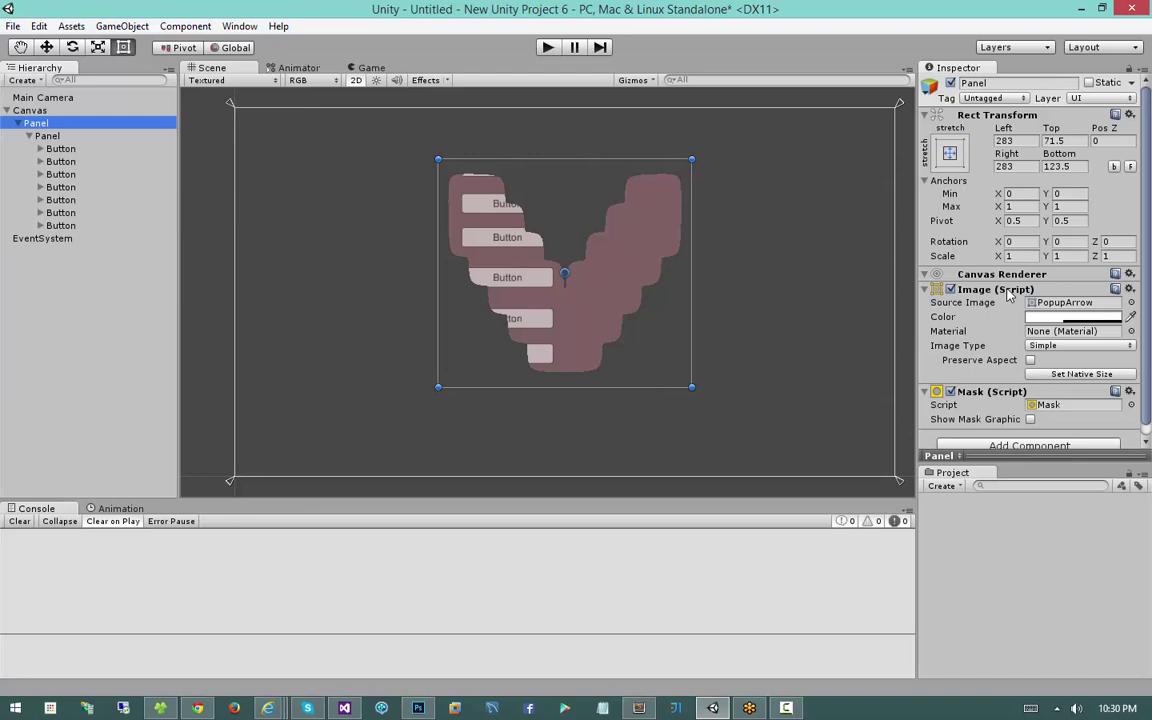
left_click(951, 289)
left_click(951, 289)
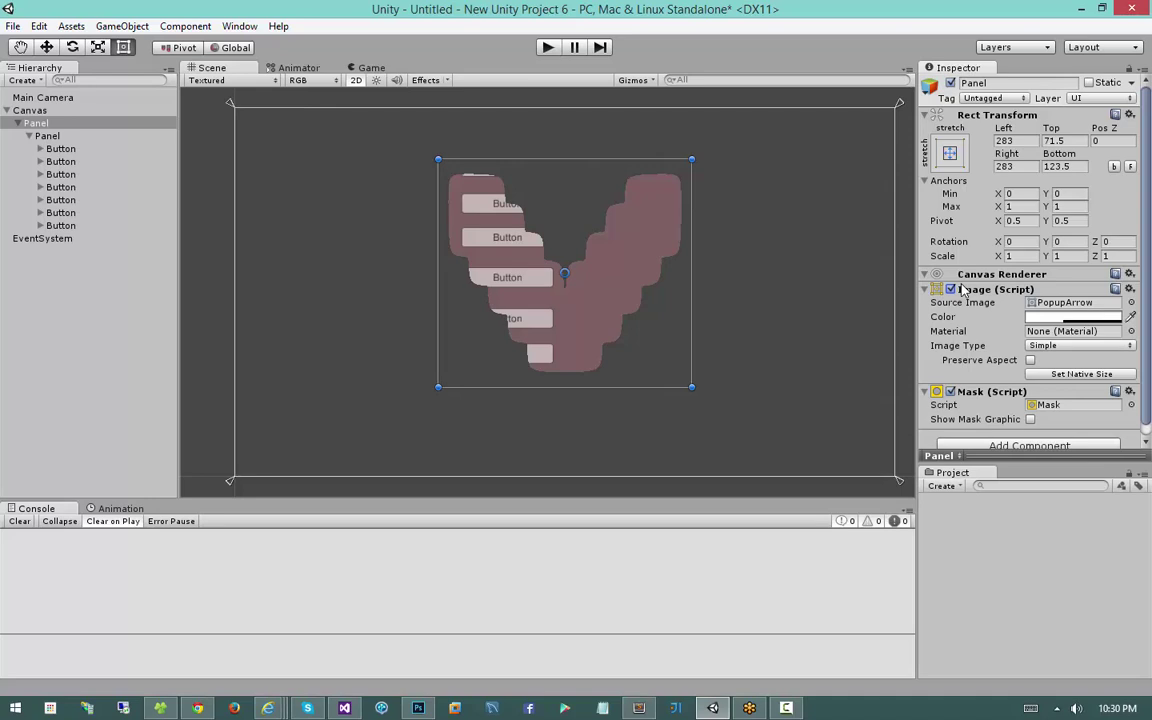
left_click(1030, 420)
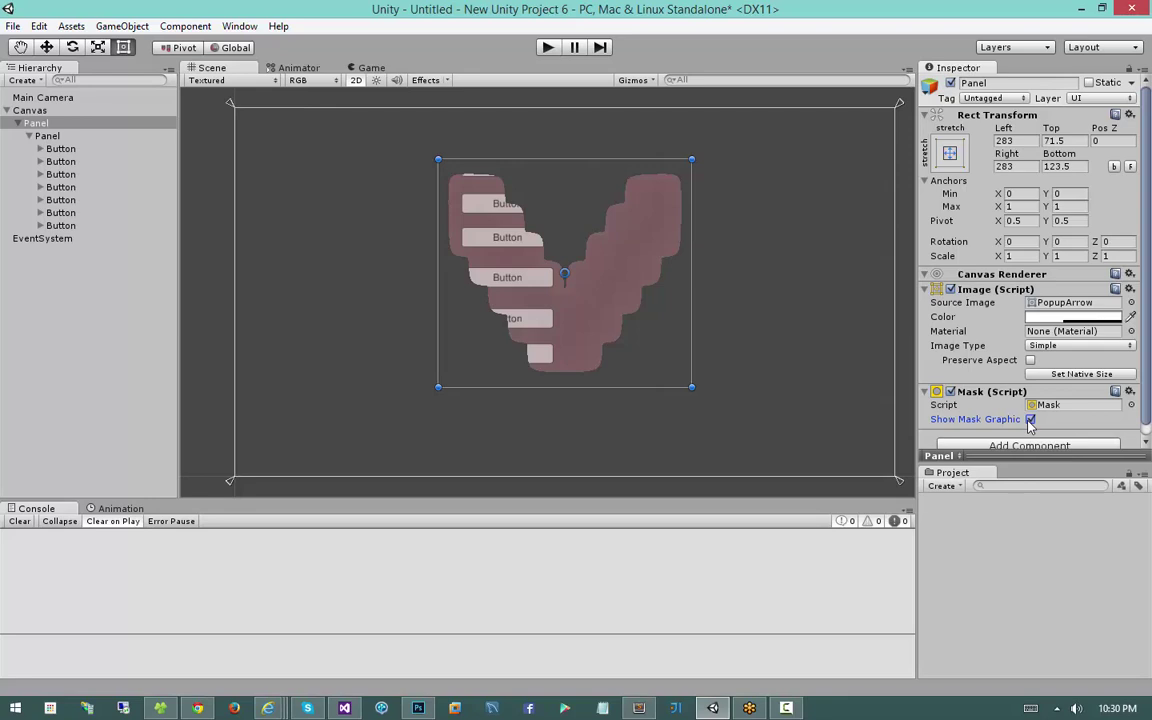
Set the outer panel's source image to Background and nudge the panel to about Left 274, Top 65.5, Right 292, Bottom 129.5
left_click(1131, 302)
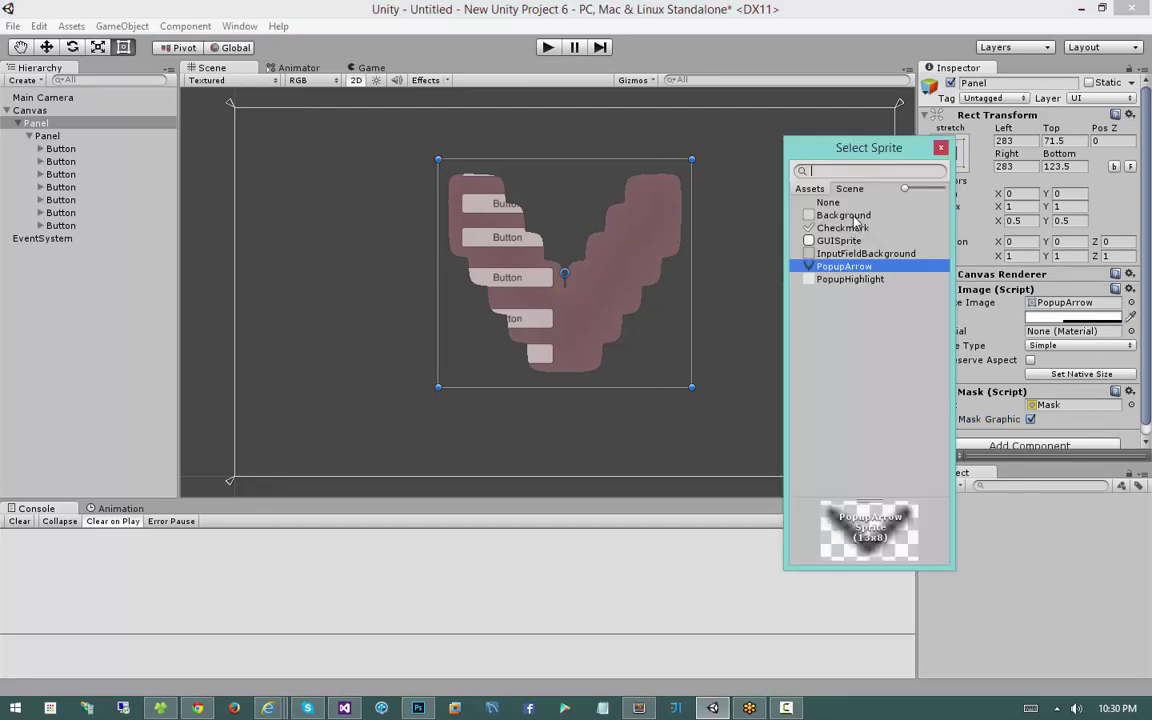
left_click(843, 215)
left_click(617, 237)
mouse_move(617, 237)
left_mouse_down()
mouse_move(686, 289)
mouse_move(614, 235)
left_mouse_up()
Tint the outer panel's image blue with R 0, G 128, B 255 and A 100
left_click(1078, 318)
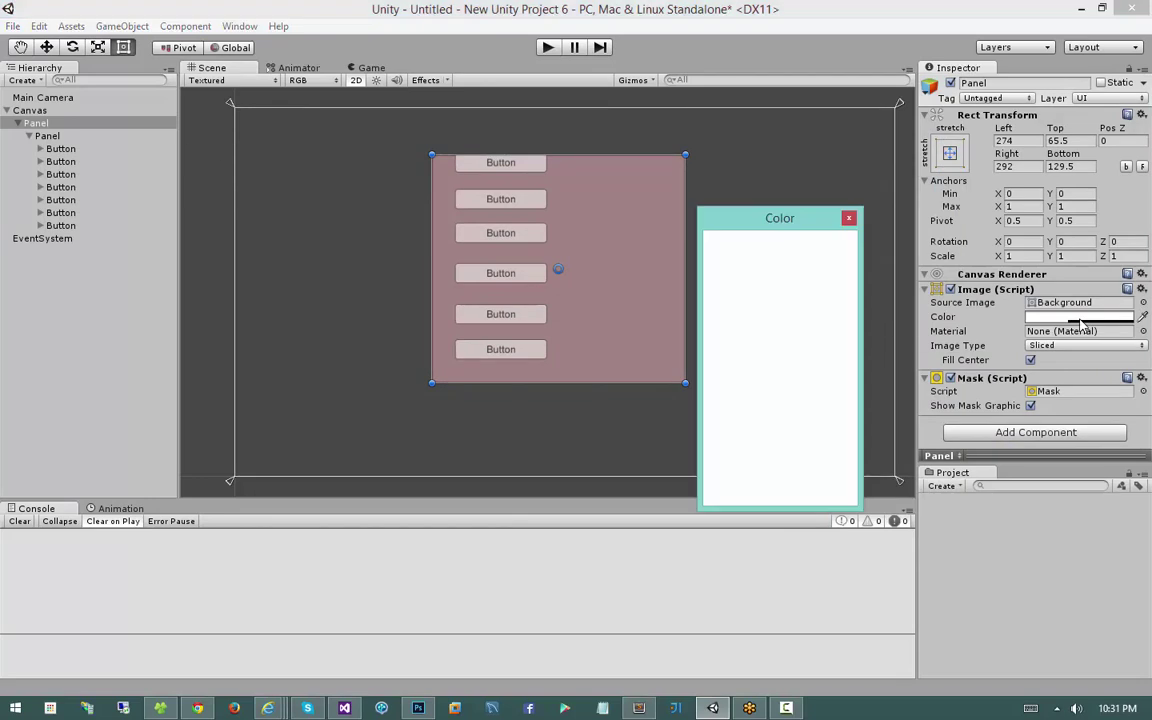
left_click_drag(838, 315, 840, 325)
left_click_drag(802, 310, 847, 258)
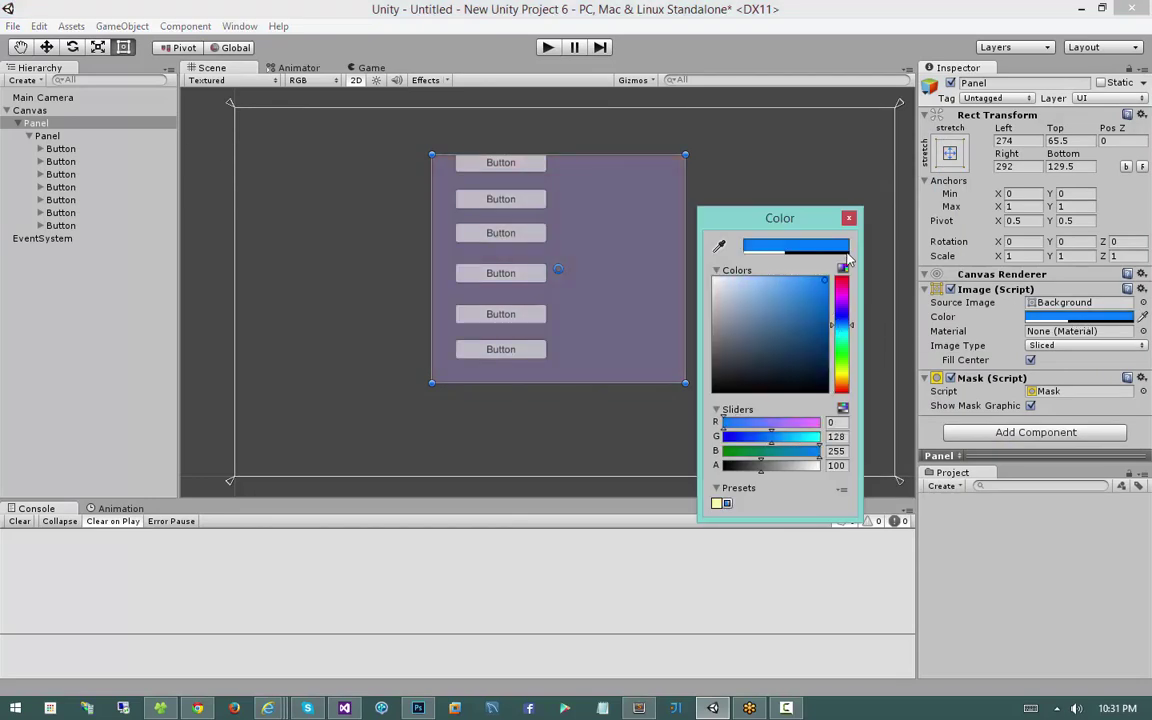
left_click(847, 218)
Move the inner panel across the mask to about Left 100, Top -101.5, Right -264, Bottom -75.5, exposing the blue outer panel
left_click(48, 135)
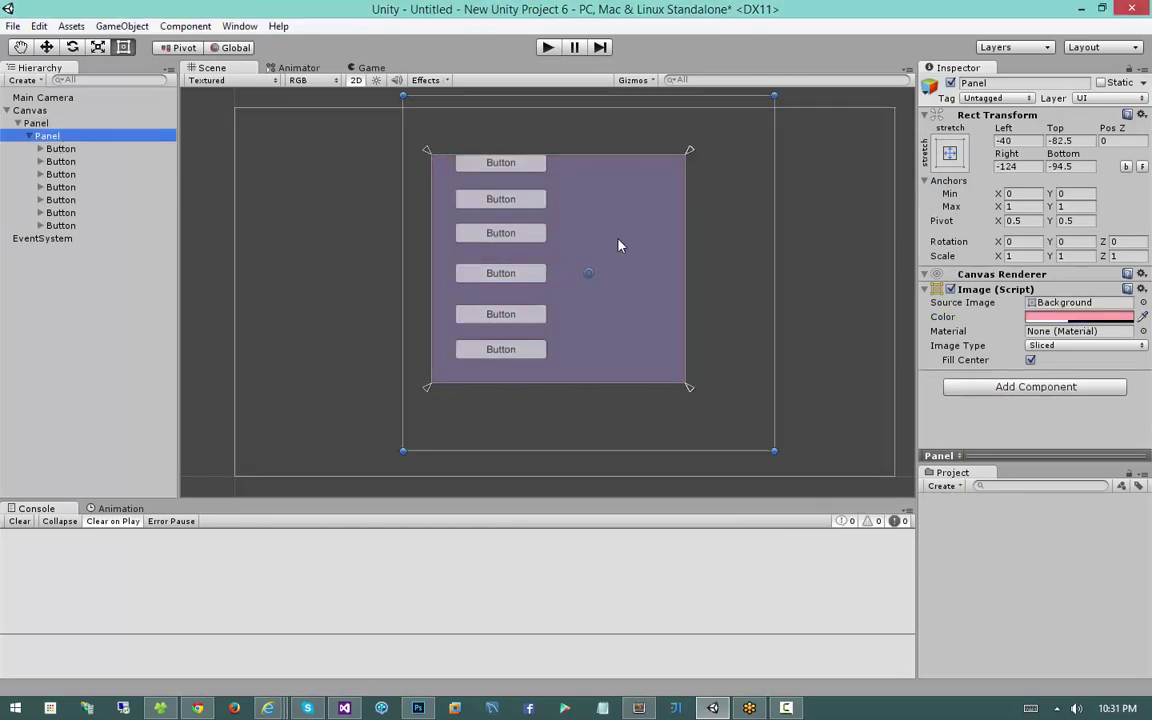
left_click_drag(555, 213, 432, 249)
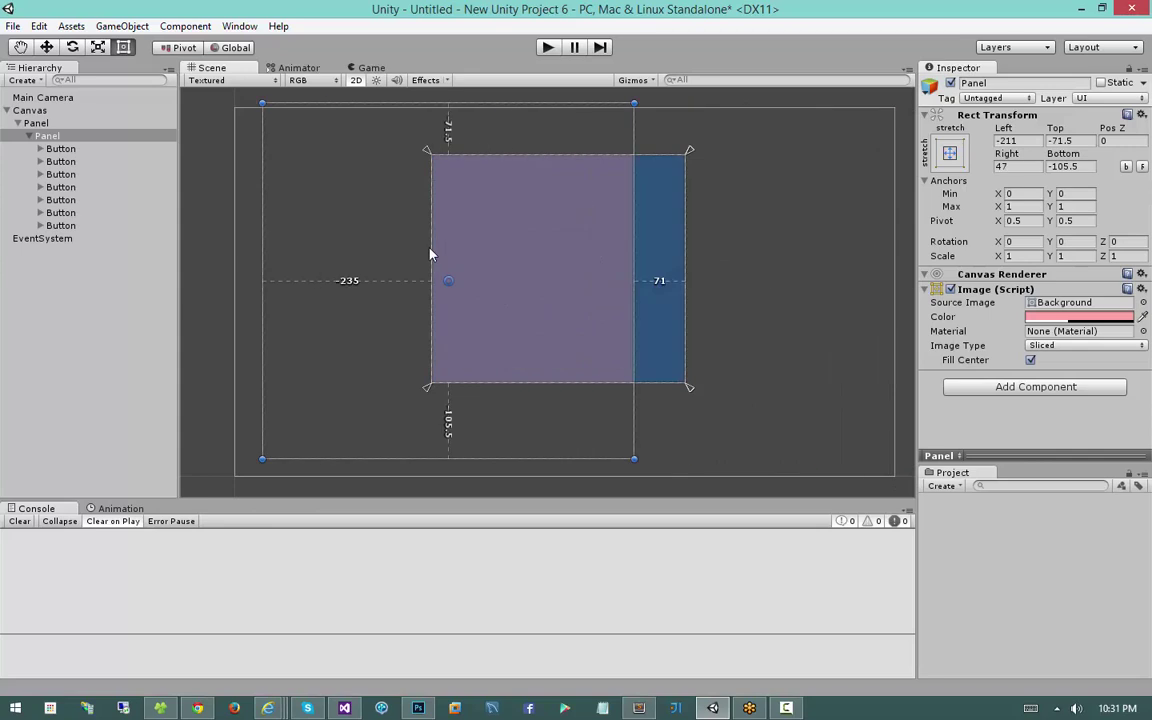
left_click_drag(547, 303, 663, 239)
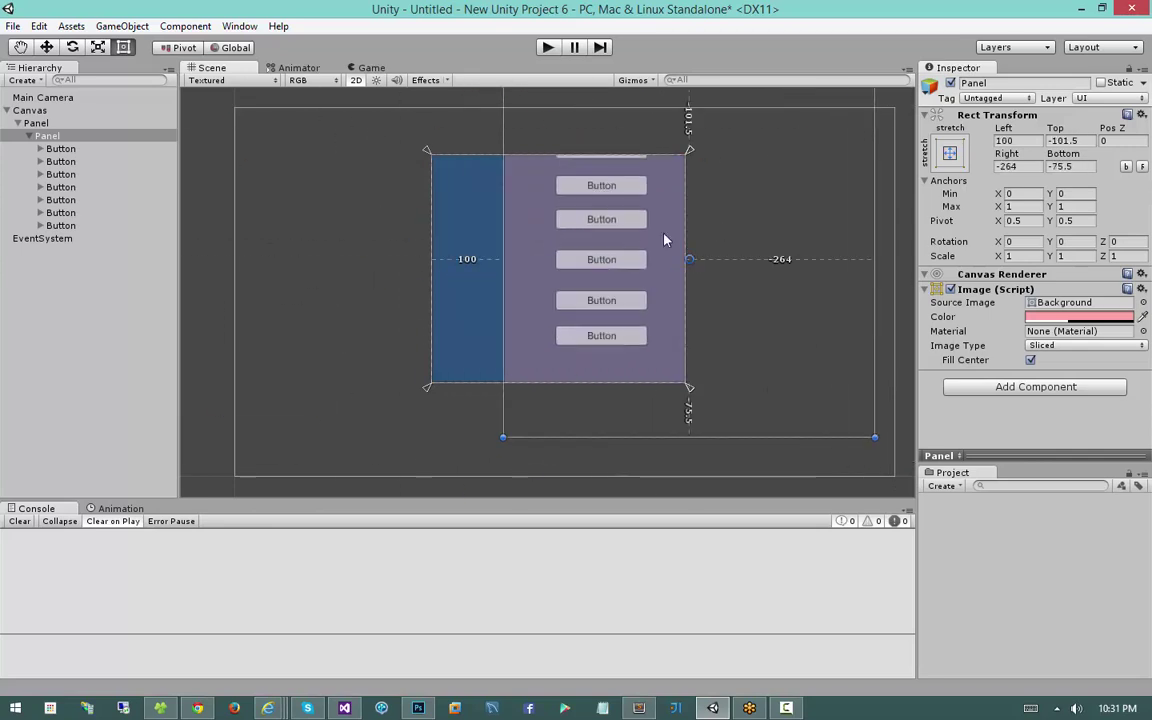
Turn off Show Mask Graphic on the outer panel and move the inner panel back so it fills the mask
left_click(104, 125)
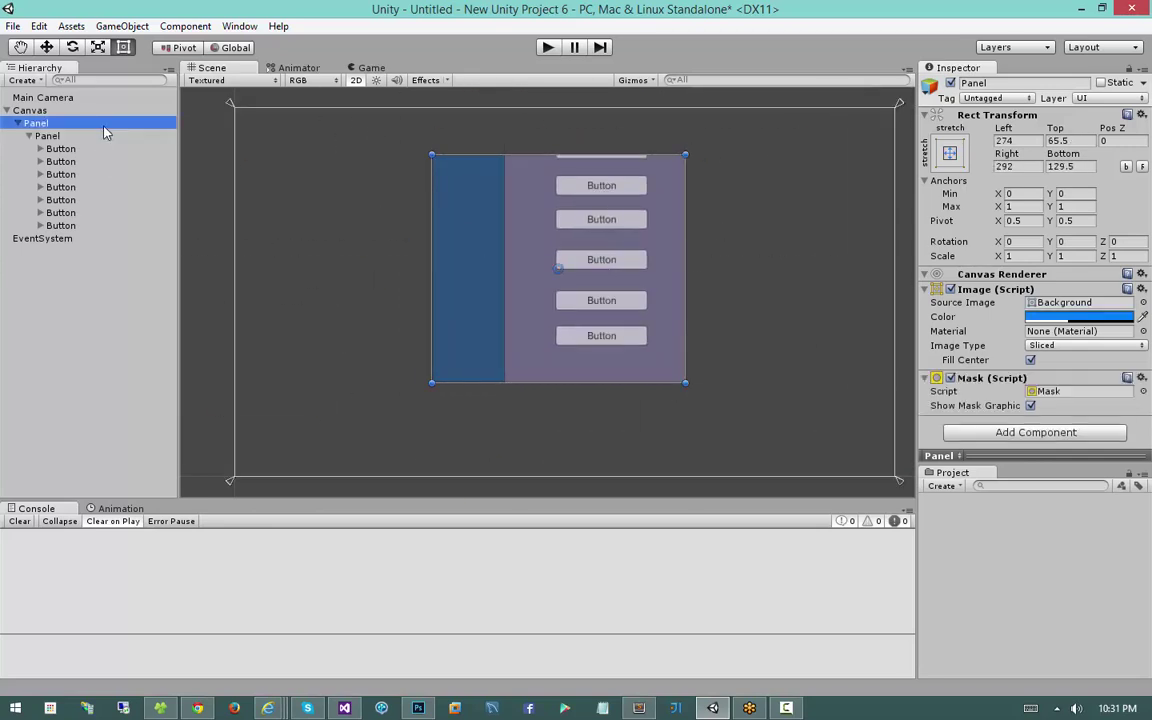
left_click(1030, 406)
left_click(46, 136)
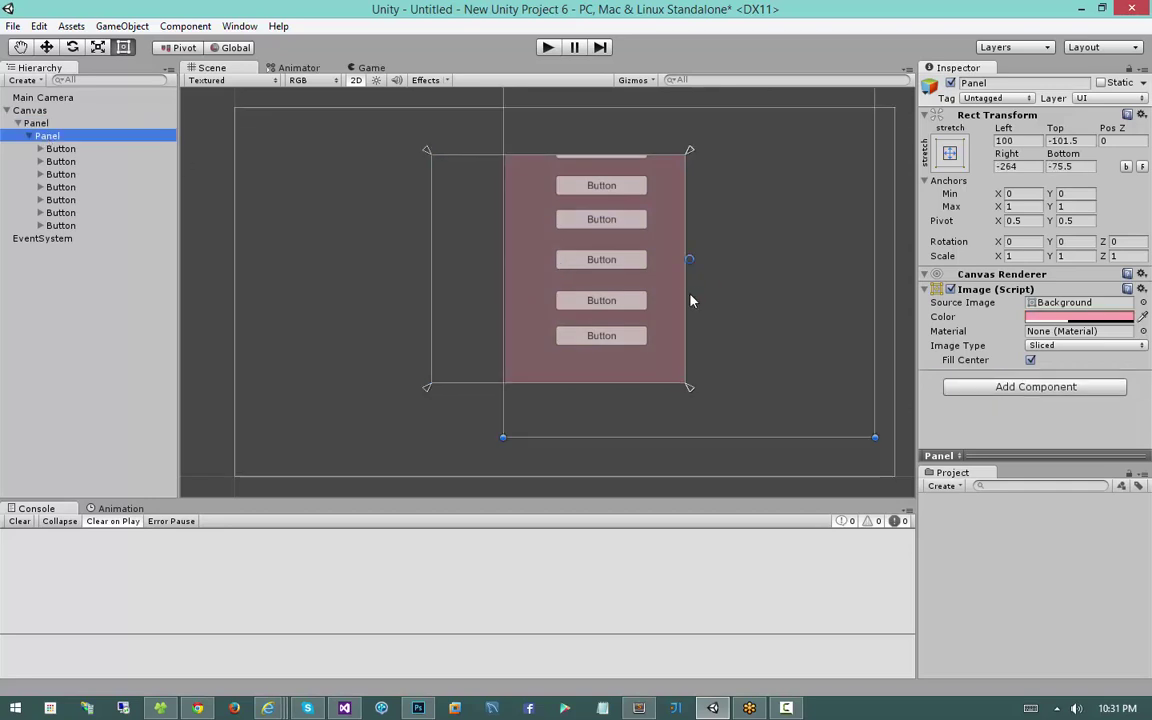
left_click_drag(690, 300, 597, 320)
Examine the masked panel's edges and corners up close to see how the inner content is clipped
left_click(811, 282)
scroll(693, 149, "up", 5)
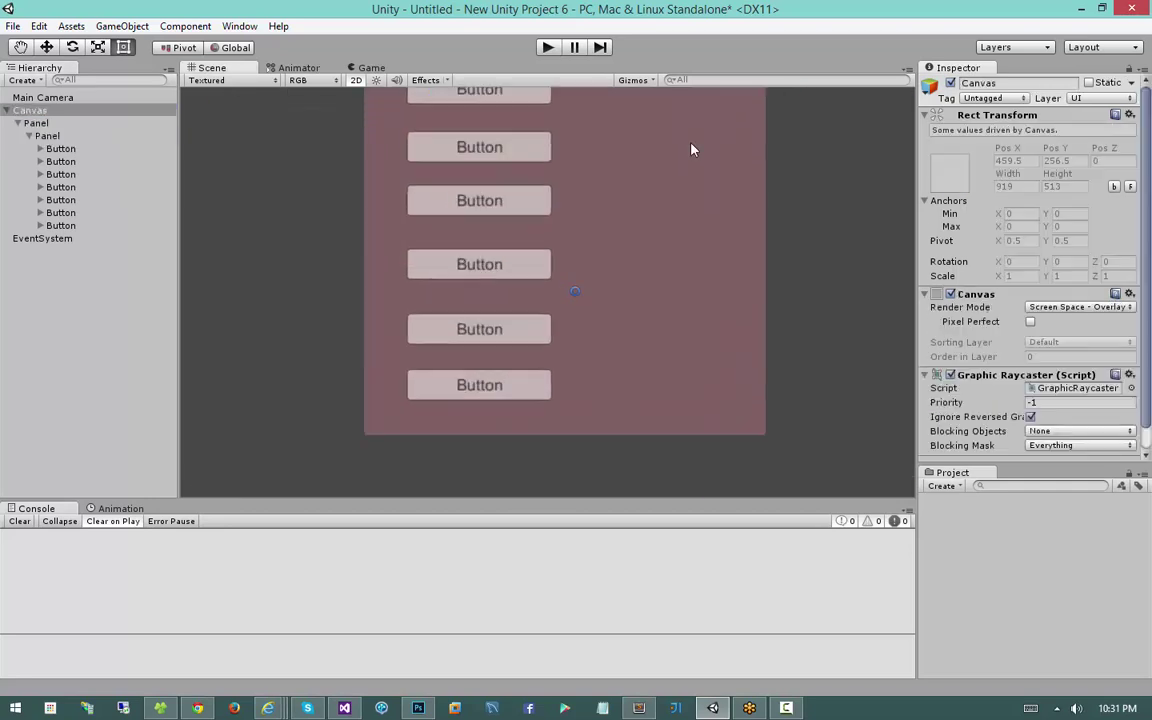
scroll(691, 144, "up", 2)
middle_click_drag(763, 128, 647, 315)
scroll(669, 297, "up", 13)
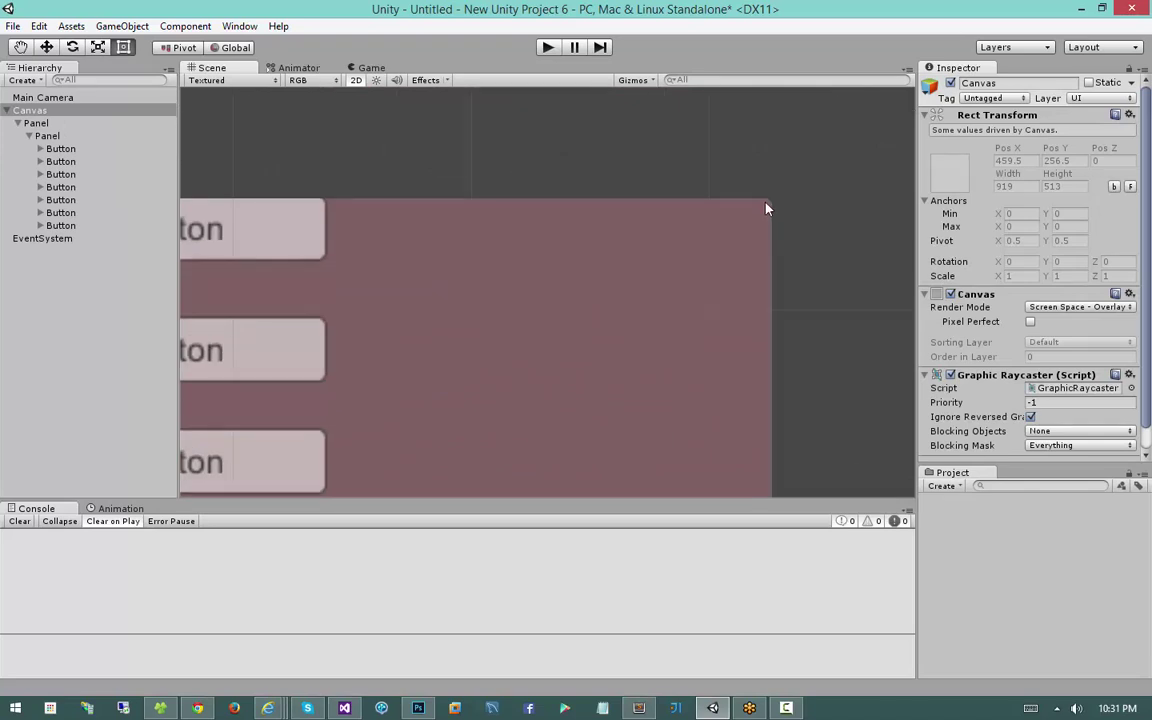
scroll(679, 273, "down", 6)
middle_click_drag(522, 342, 605, 264)
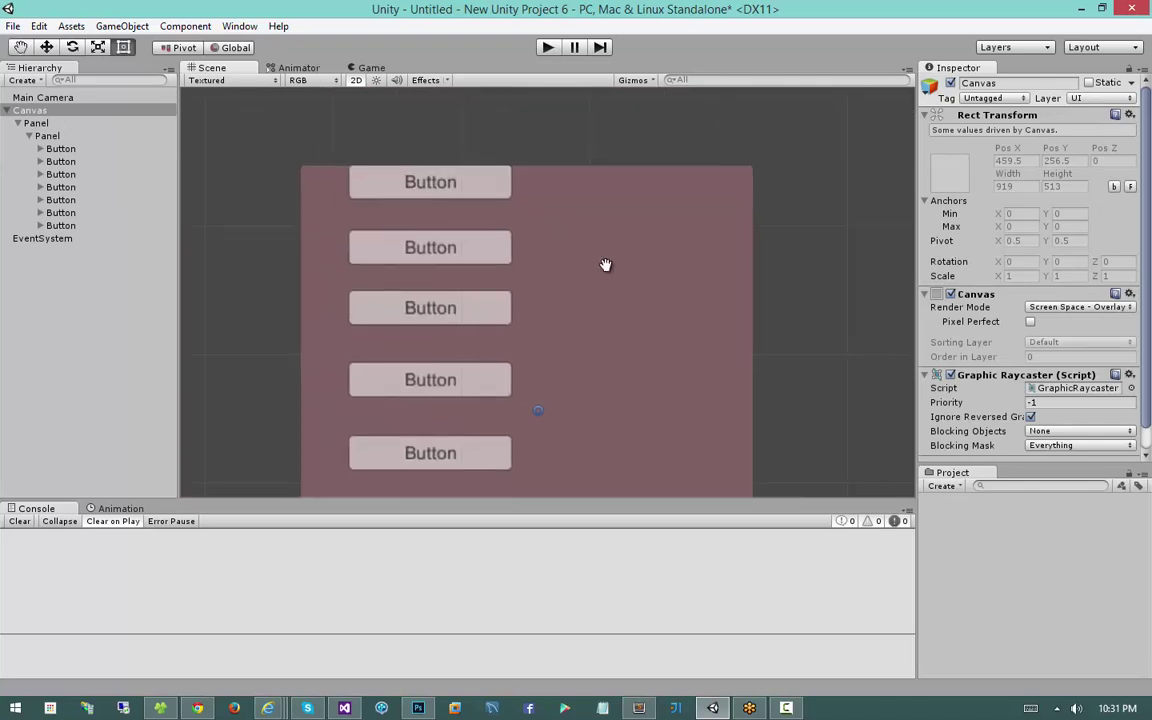
scroll(606, 266, "down", 7)
middle_click_drag(608, 312, 620, 255)
scroll(621, 238, "down", 2)
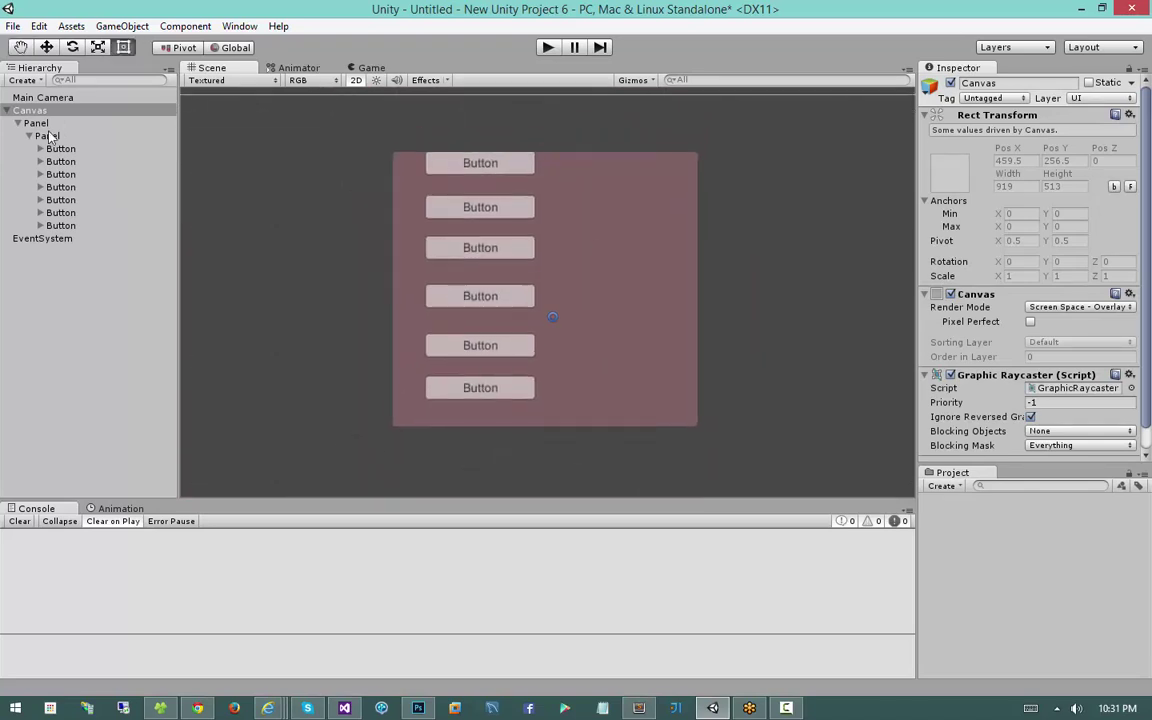
Reposition the inner panel so it is centred on the outer panel at Left -82, Top -88.5, Right -82, Bottom -88.5
left_click(36, 123)
left_click(47, 136)
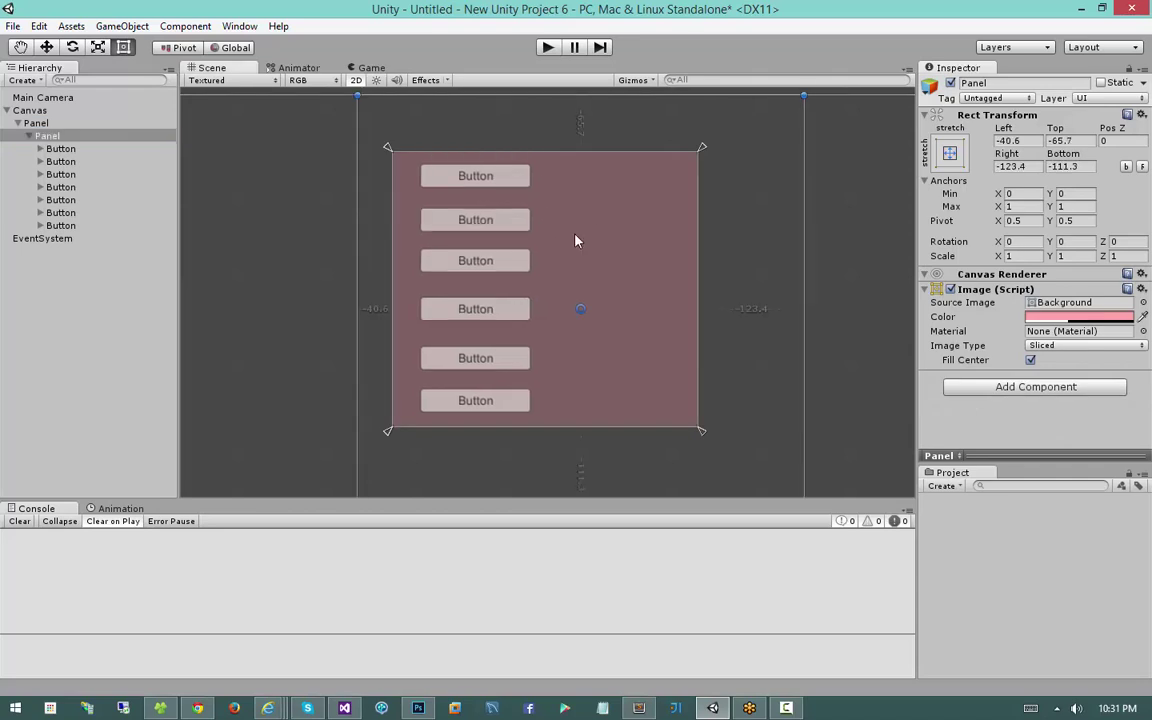
left_click_drag(576, 240, 603, 268)
scroll(567, 202, "down", 5)
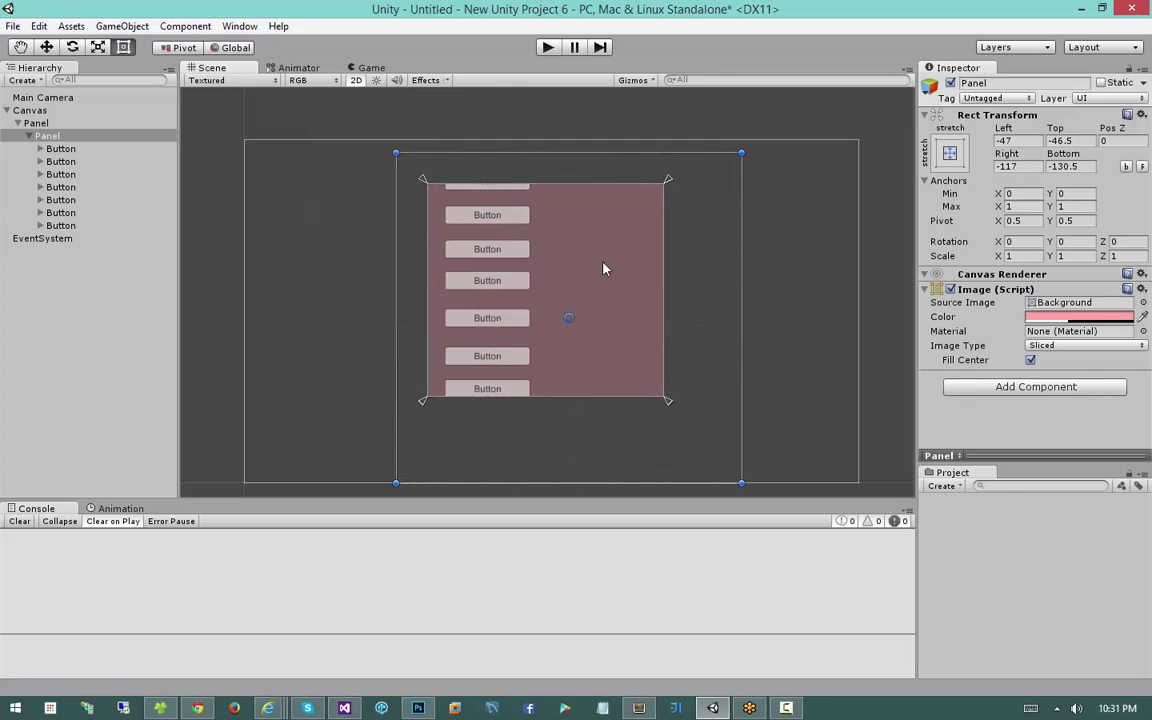
left_click(55, 122)
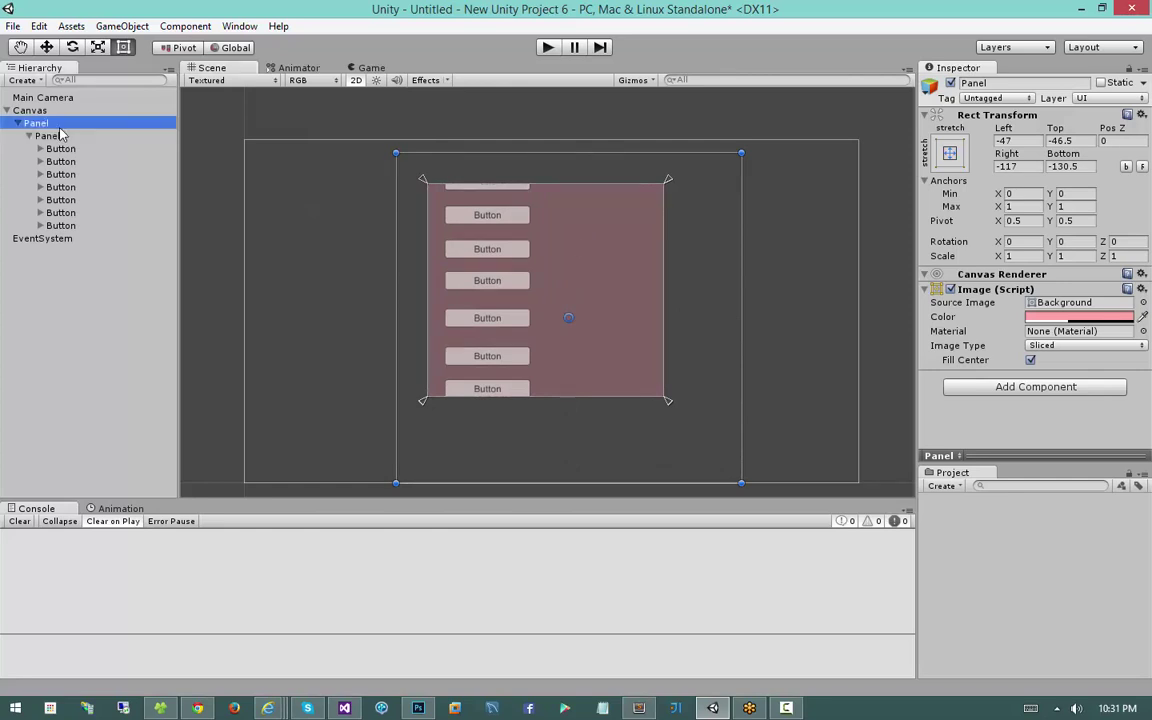
left_click(55, 135)
mouse_move(575, 235)
left_mouse_down()
mouse_move(620, 252)
mouse_move(535, 213)
mouse_move(537, 229)
mouse_move(558, 220)
left_mouse_up()
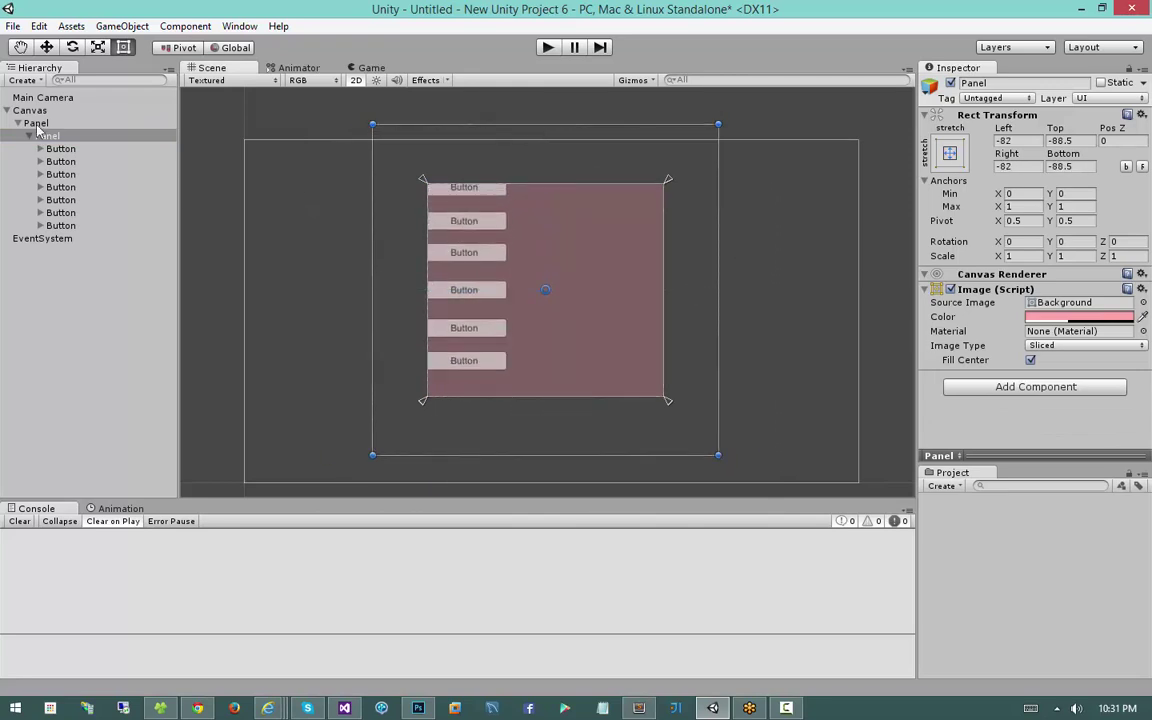
Shorten the outer panel from below and fit the inner panel exactly inside it with Left, Top, Right and Bottom at 0
left_click(36, 122)
left_click_drag(564, 398, 589, 252)
left_click(580, 253)
left_click_drag(599, 203, 650, 276)
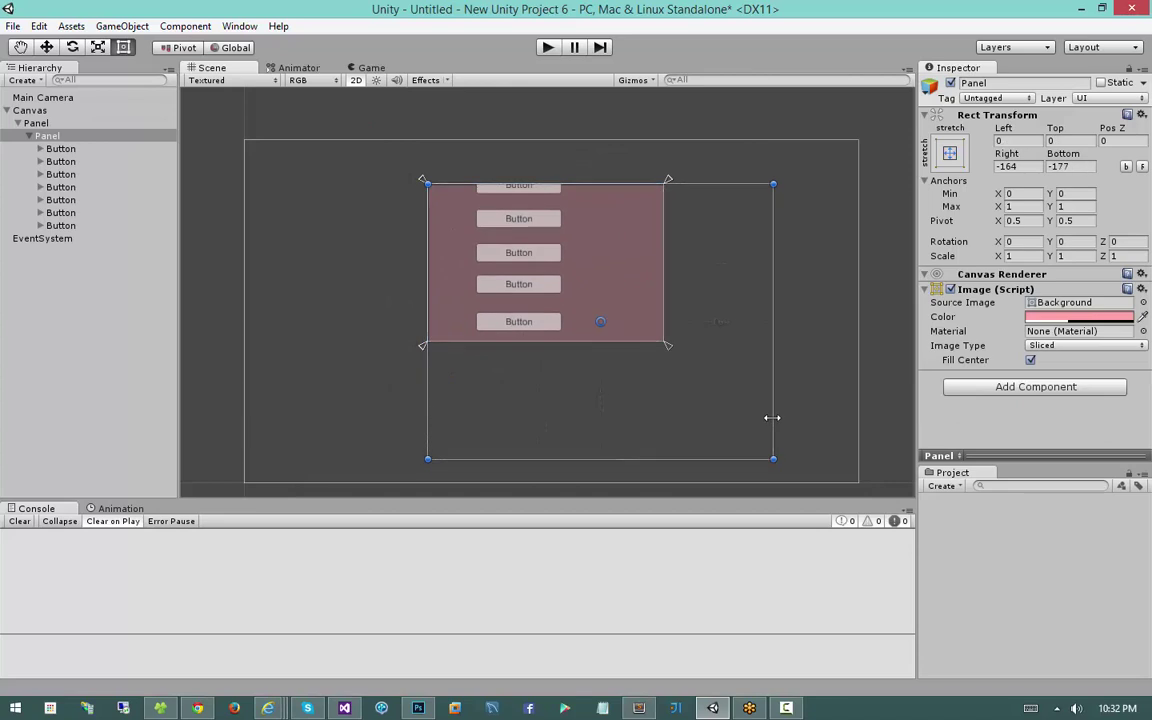
left_click_drag(770, 461, 657, 341)
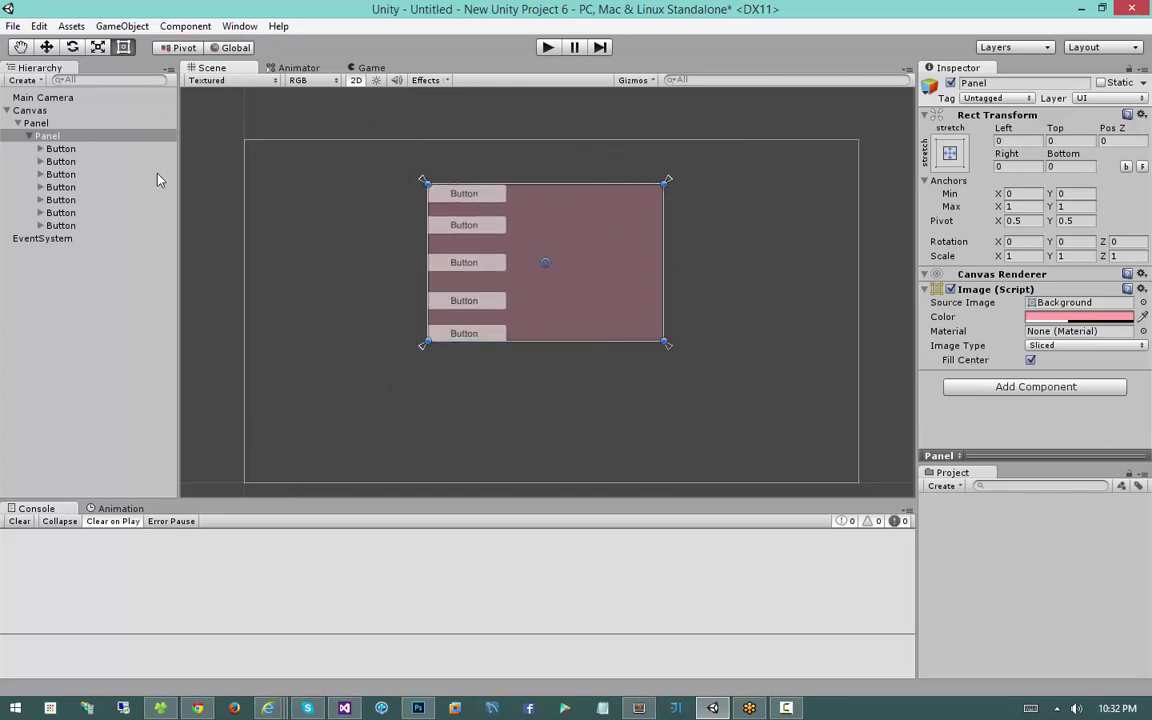
Try extending the outer panel downward and shrinking the inner panel to a thin strip along its upper edge with Bottom 376
left_click(40, 122)
left_click_drag(509, 341, 552, 204)
left_click(566, 378)
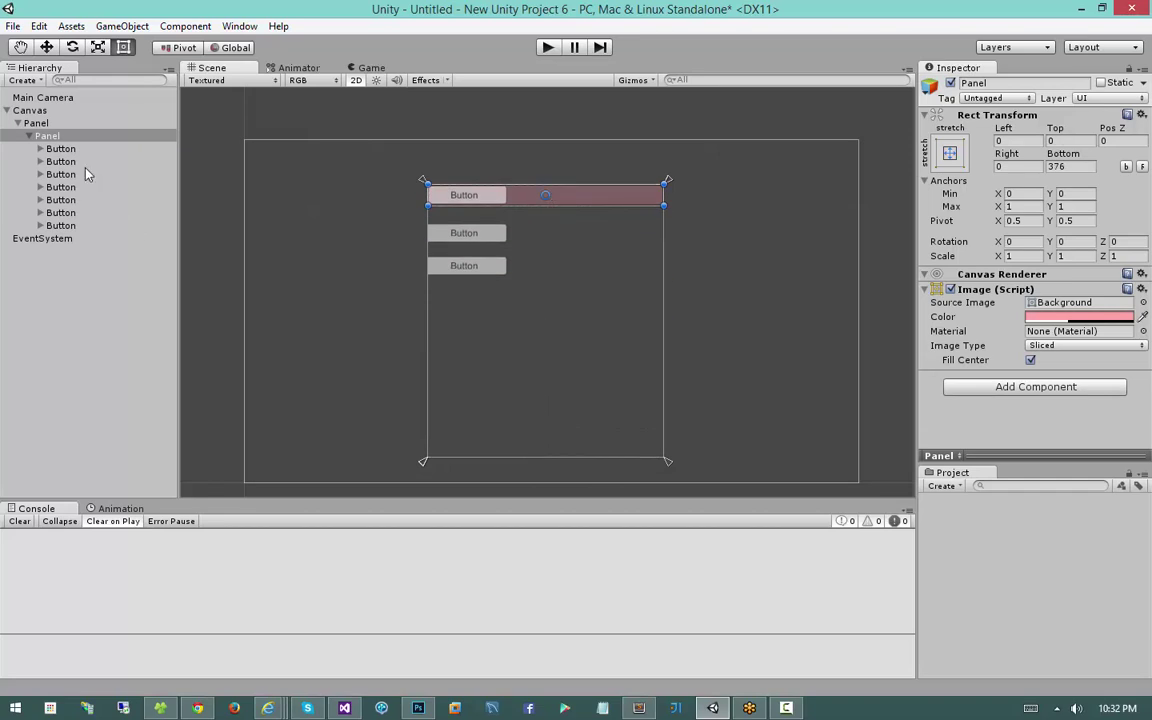
Undo the inner panel's shrinking and resize the outer panel's lower edge to about Bottom 58.5
key("ctrl+z")
left_click(45, 122)
left_click_drag(470, 455, 498, 445)
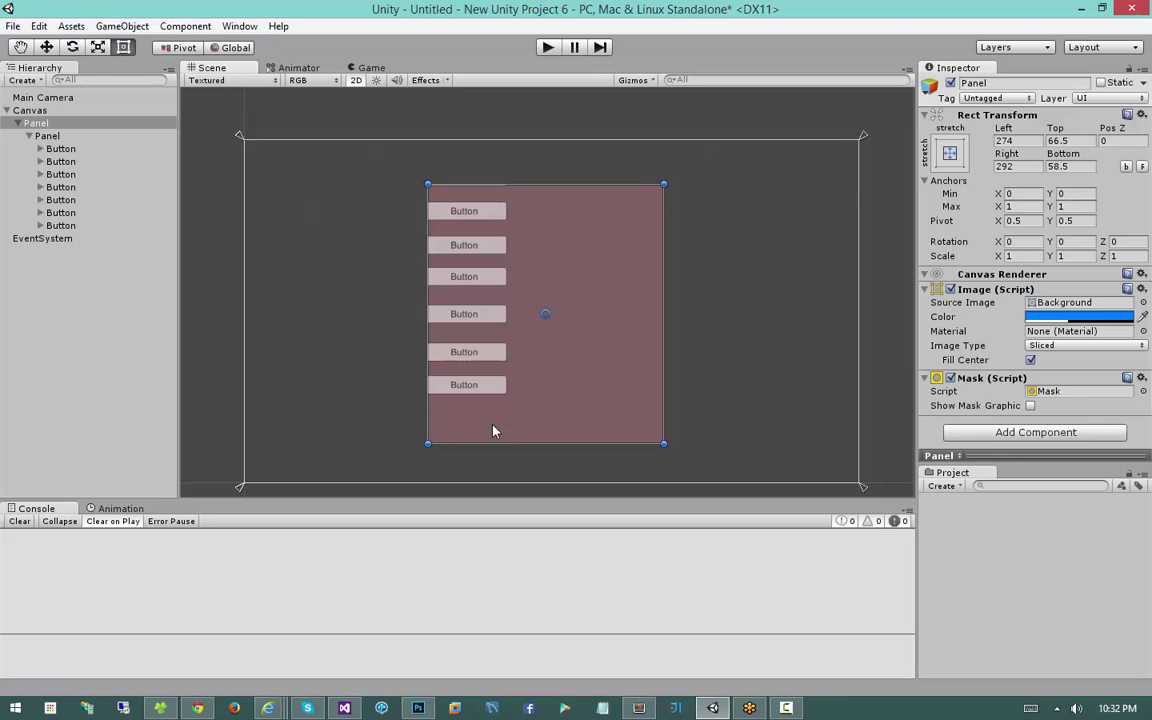
Move and enlarge the inner panel so it overflows the outer panel, ending at Left 0, Top -46, Right -220, Bottom -108
left_click(496, 432)
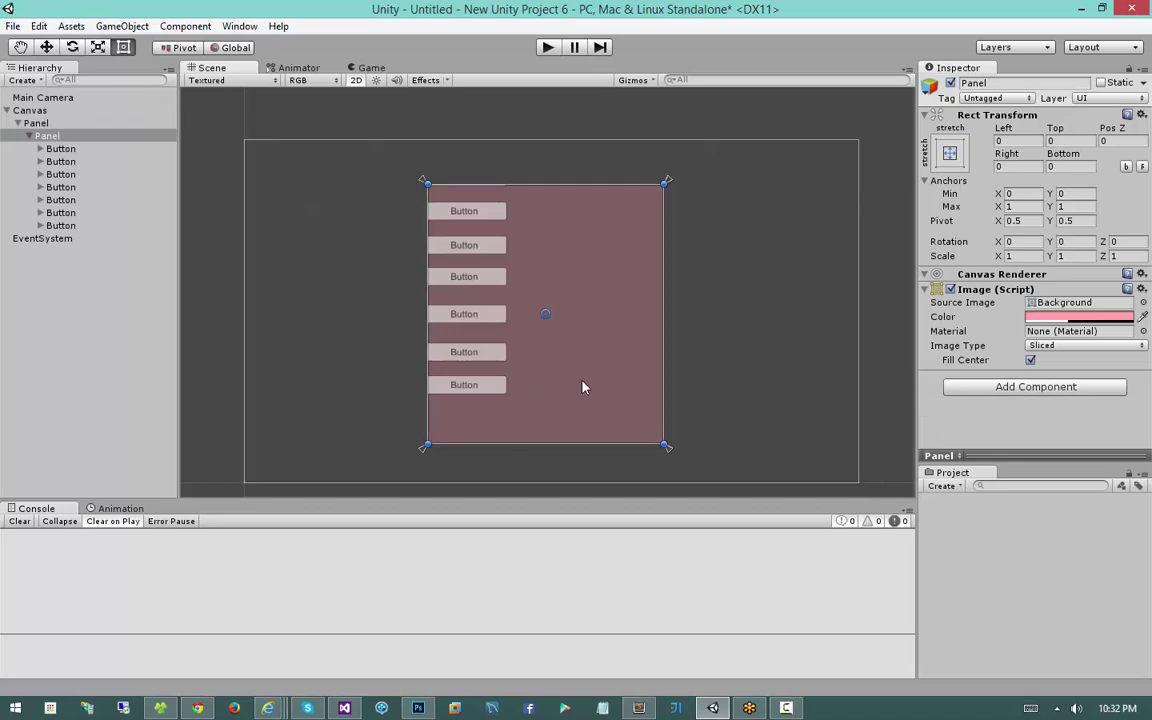
left_click_drag(586, 386, 542, 300)
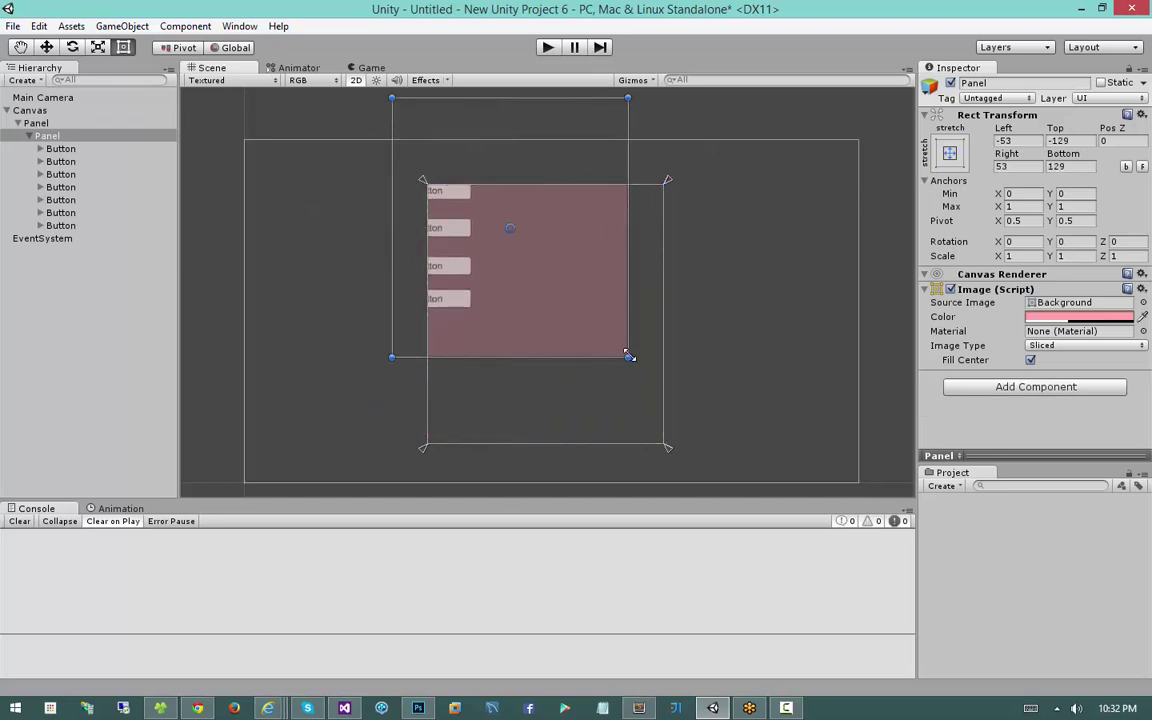
left_click_drag(629, 356, 771, 484)
left_click_drag(576, 319, 548, 297)
left_click(545, 303)
left_click(47, 136)
left_click_drag(620, 340, 663, 342)
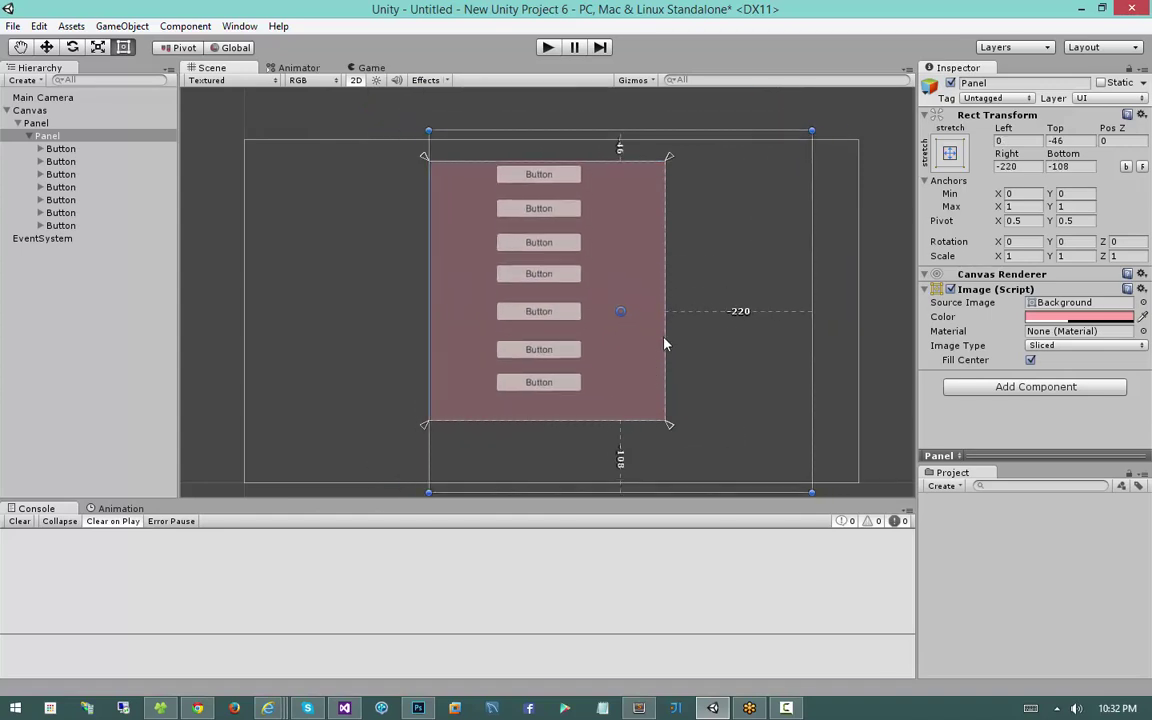
Duplicate all seven buttons together and place the copies as a second column at Pos X 90
left_click(527, 175)
left_click(540, 209, "shift")
left_click(537, 242, "shift")
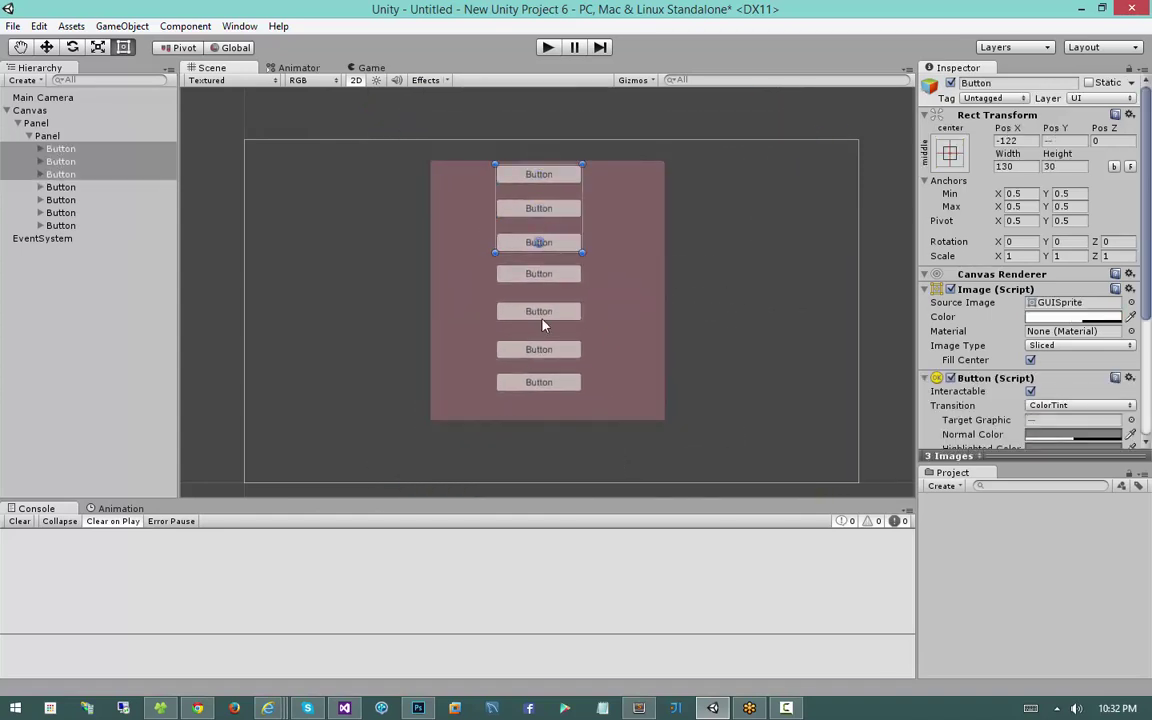
left_click(538, 273, "shift")
left_click(538, 311, "shift")
left_click(538, 349, "shift")
left_click(538, 381, "shift")
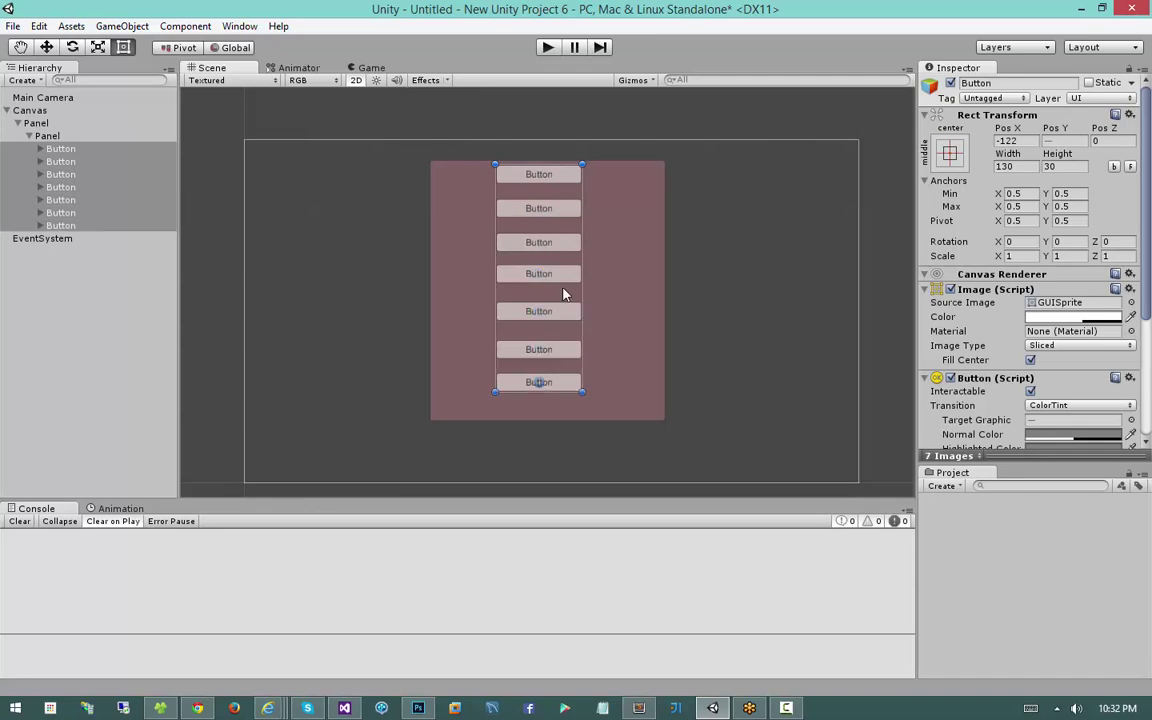
key("ctrl+d")
left_click_drag(565, 277, 760, 281)
left_click_drag(706, 272, 697, 271)
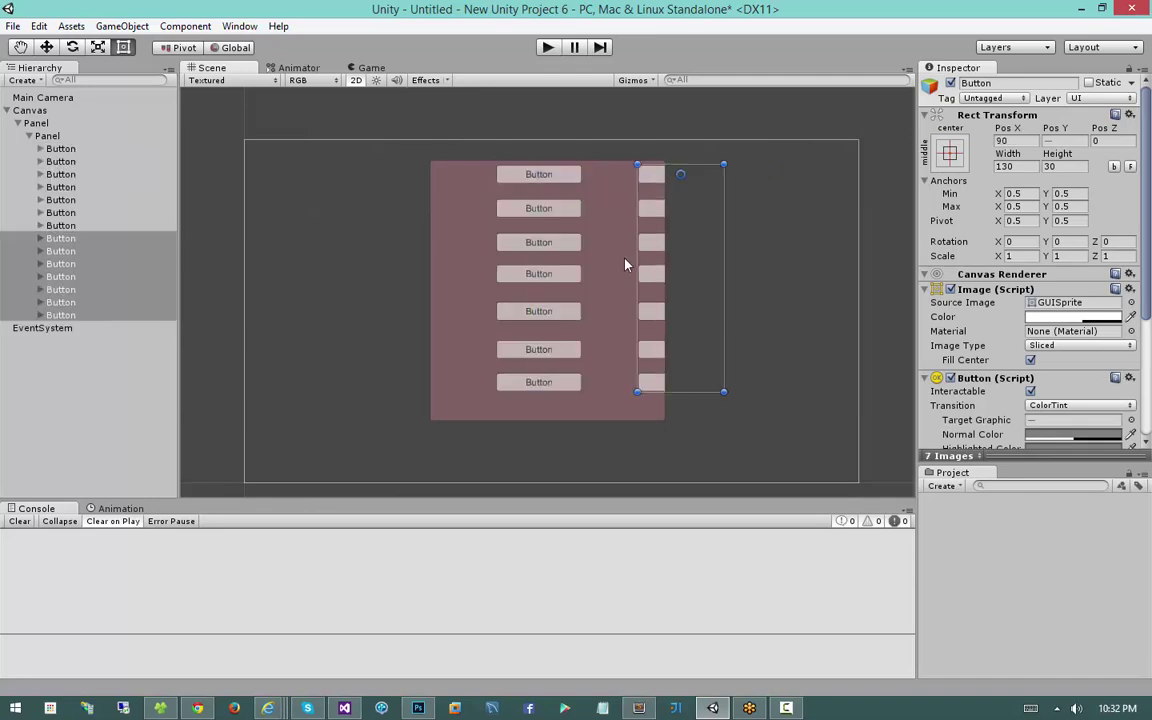
Shift and shorten the inner panel to about Left -63, Top 31, Right -157, Bottom -39
left_click(624, 259)
left_click_drag(610, 275, 557, 230)
mouse_move(567, 441)
left_mouse_down()
mouse_move(568, 311)
mouse_move(591, 455)
mouse_move(577, 424)
left_mouse_up()
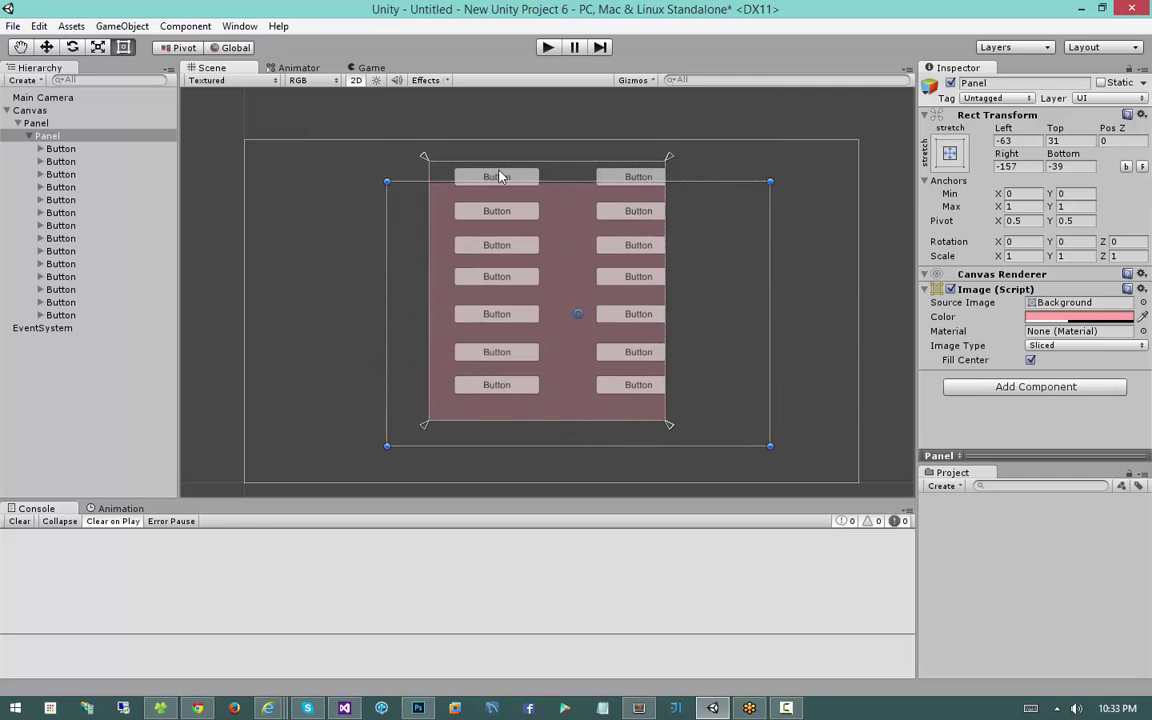
Delete the uppermost button of each column and move the inner panel up to Left -64, Top -8, Right -156, Bottom 0
left_click(502, 177)
left_click(640, 177, "shift")
key("Delete")
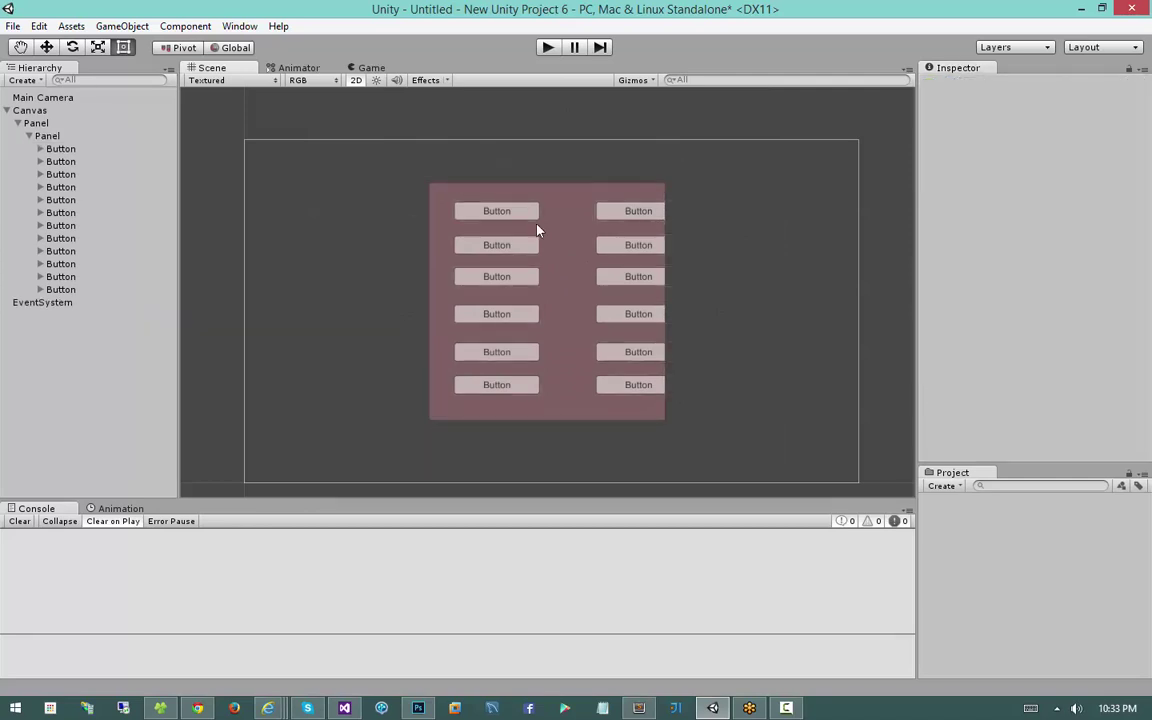
left_click_drag(537, 231, 555, 211)
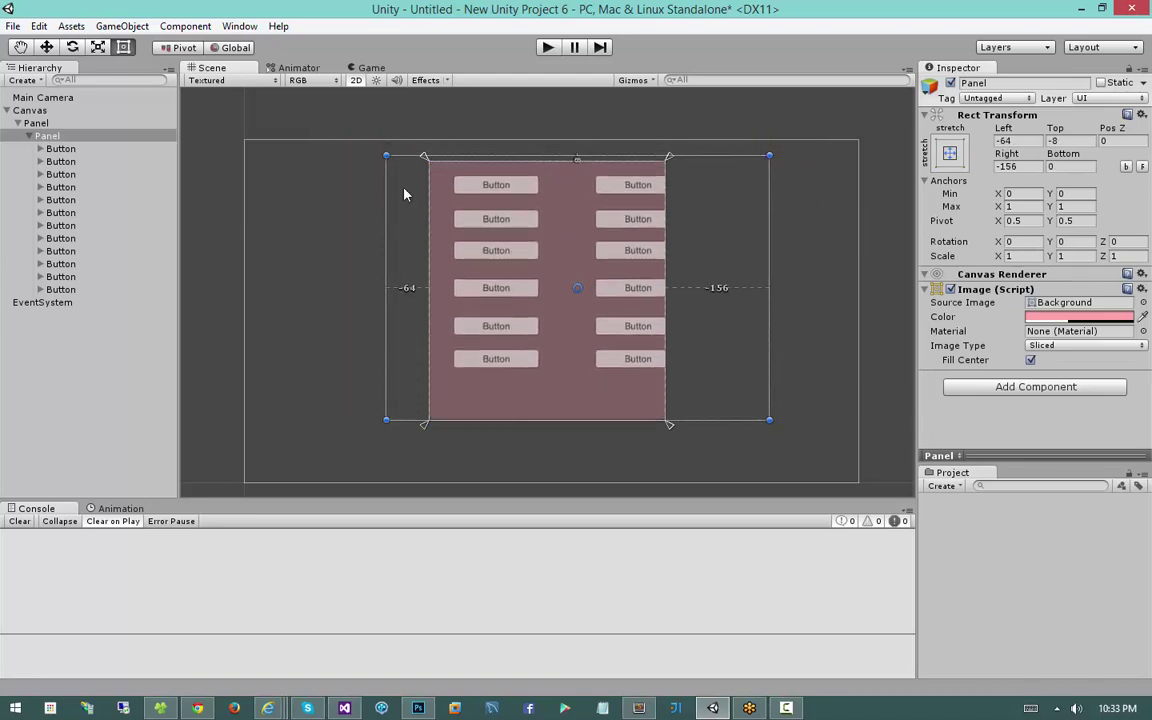
Add a Scroll Rect component to the outer panel and assign the inner panel as its Content
left_click(83, 123)
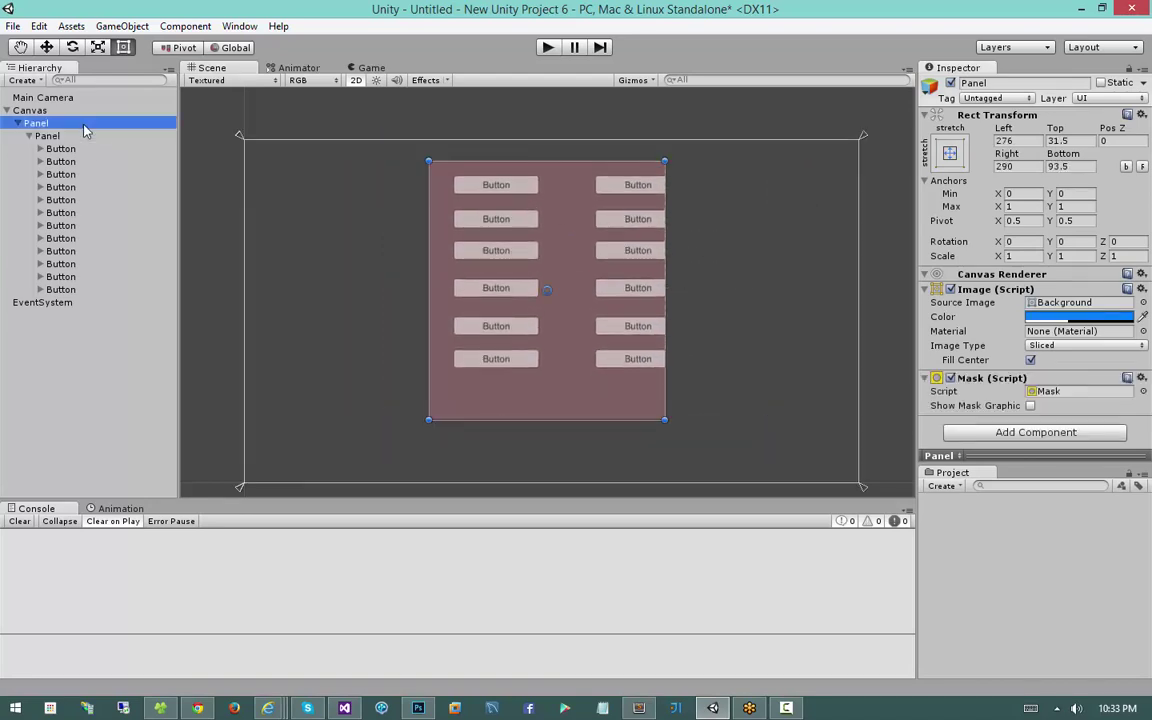
left_click(1022, 433)
type("scrl")
key("BackSpace")
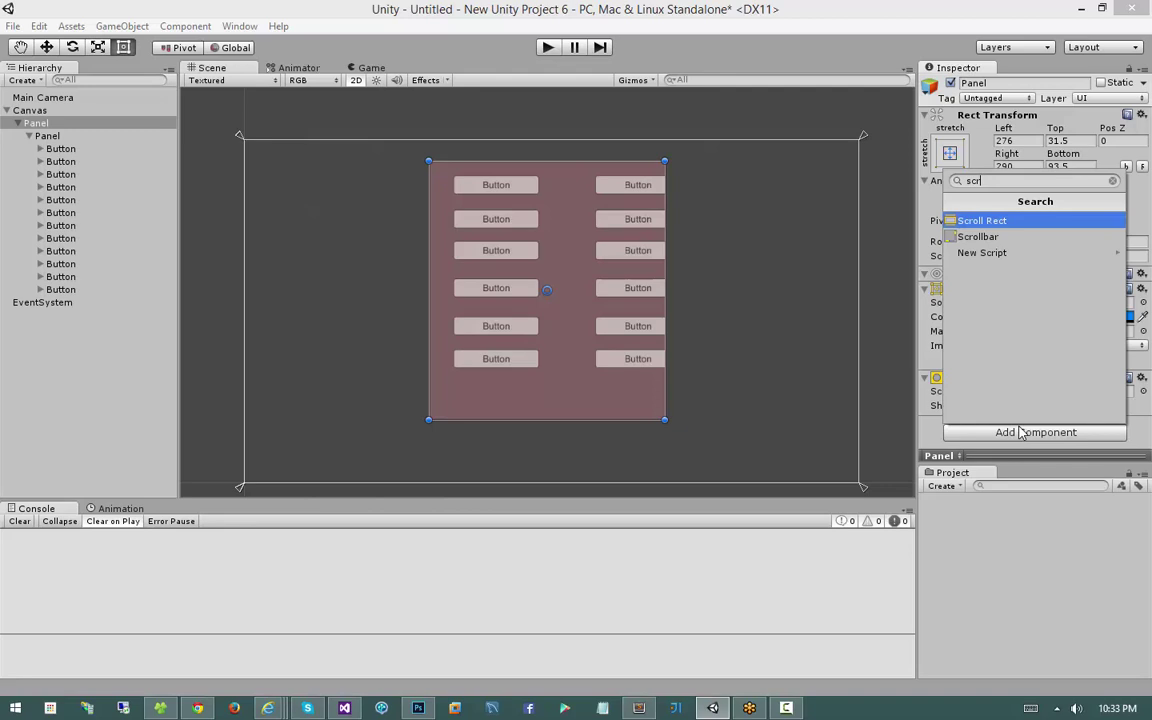
key("Return")
scroll(988, 326, "down", 5)
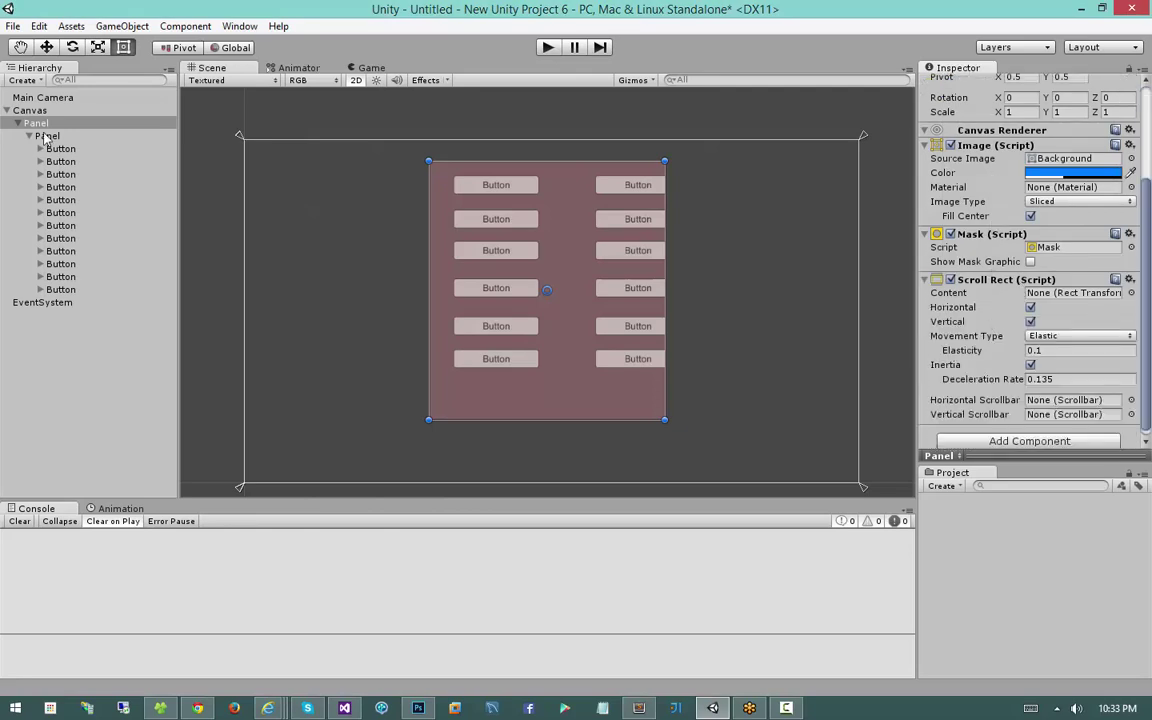
left_click_drag(47, 137, 1048, 294)
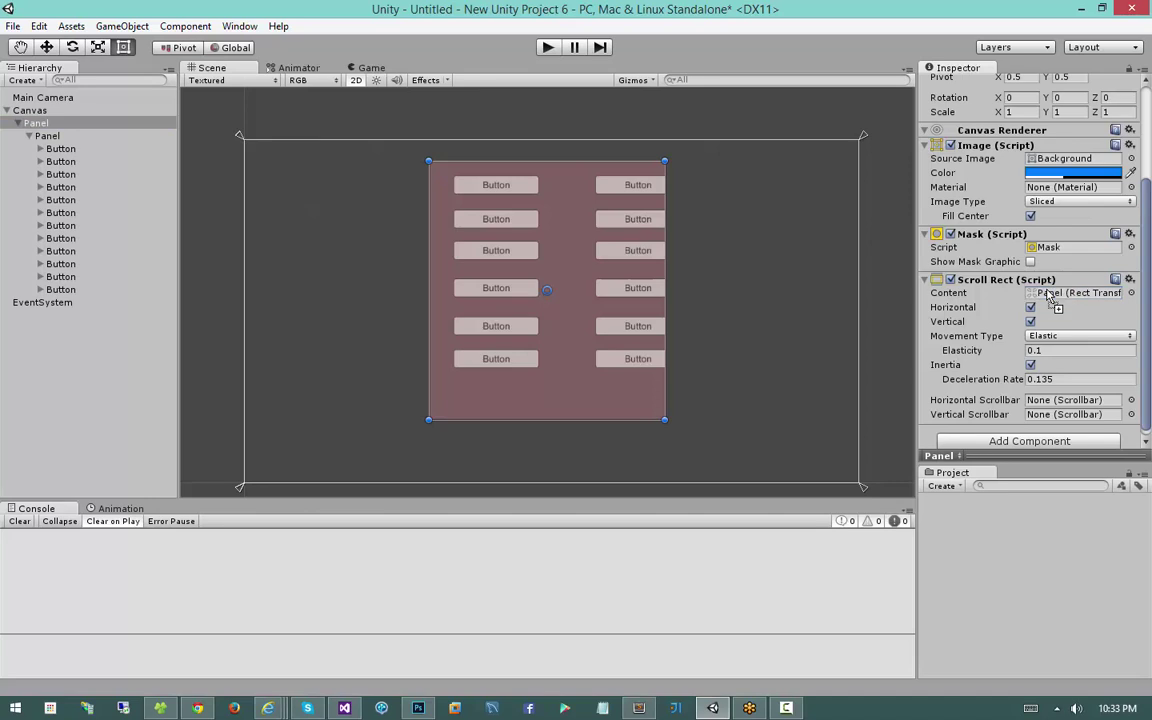
Run the scene, test scrolling the panel content in several directions, and stop play mode
left_click(543, 48)
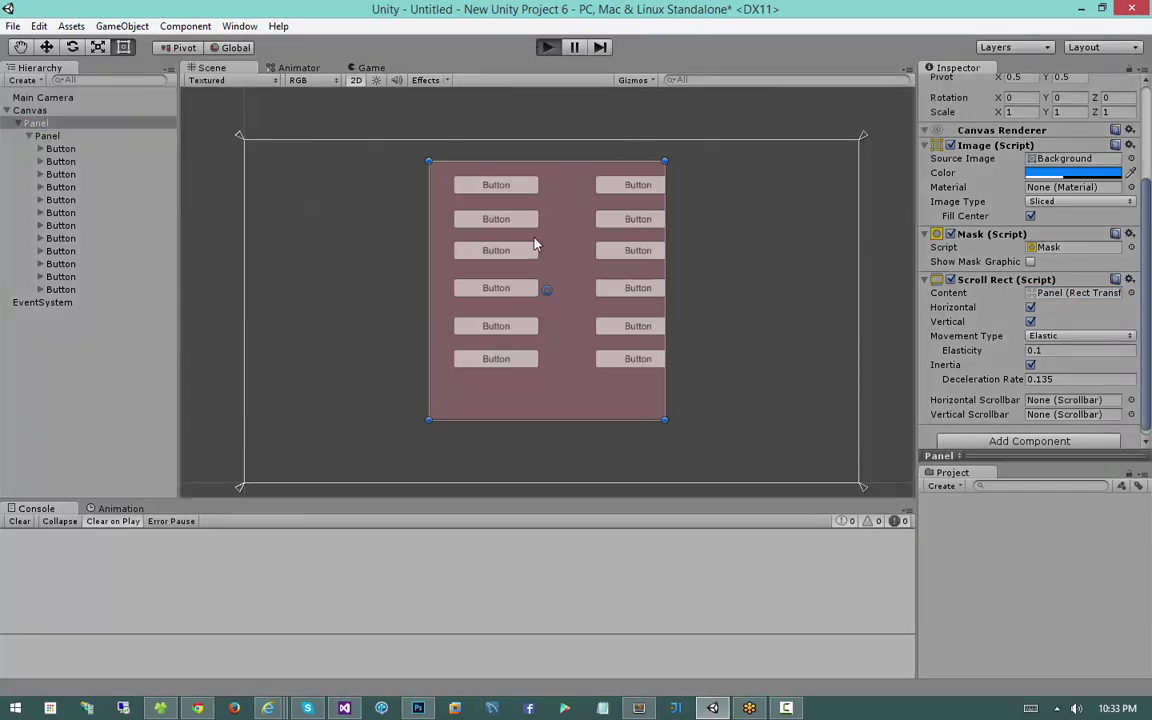
left_click_drag(555, 211, 350, 193)
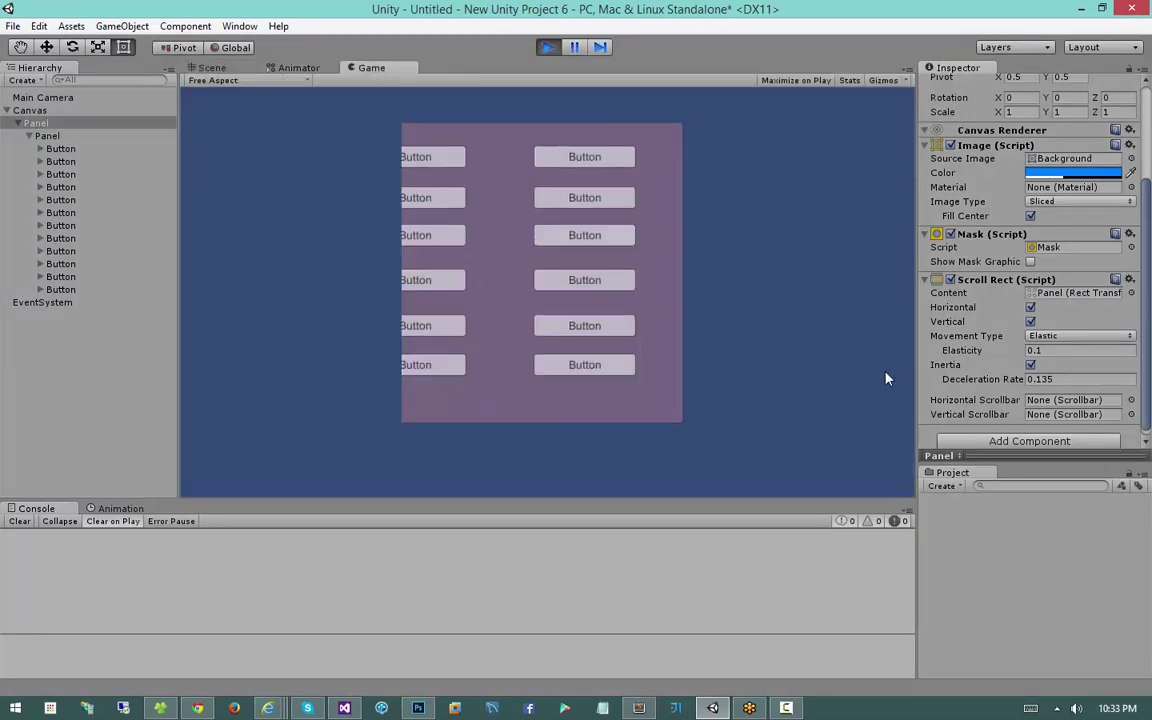
left_click_drag(885, 372, 636, 215)
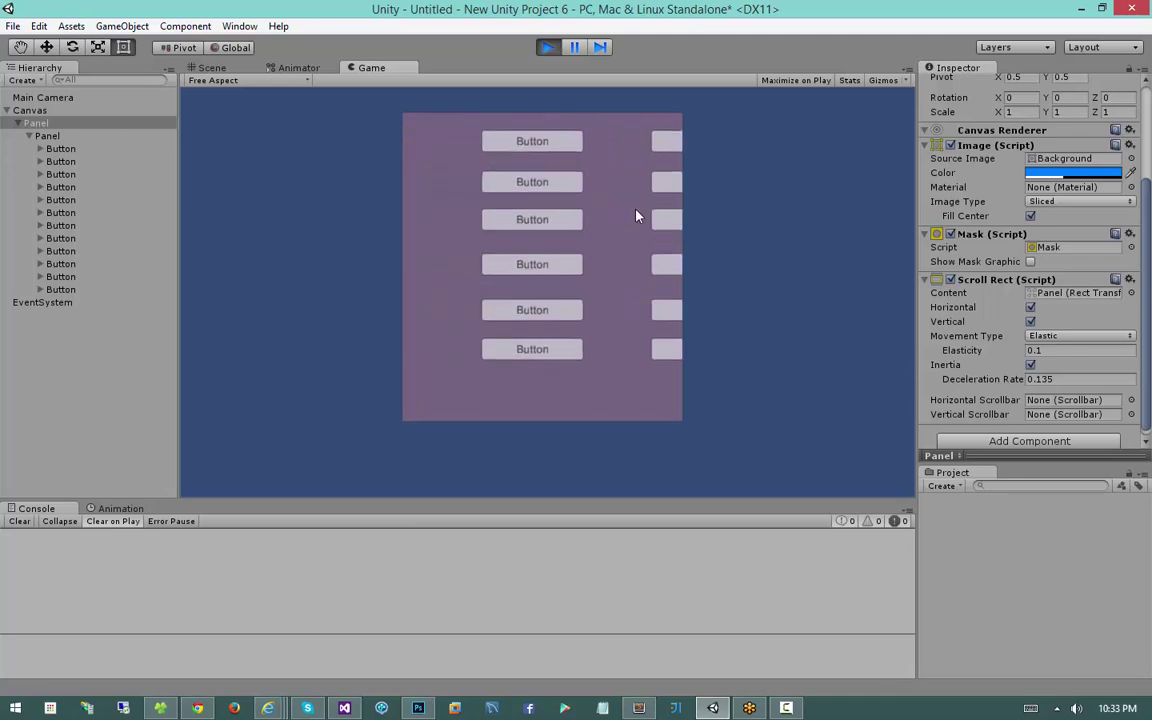
left_click(547, 47)
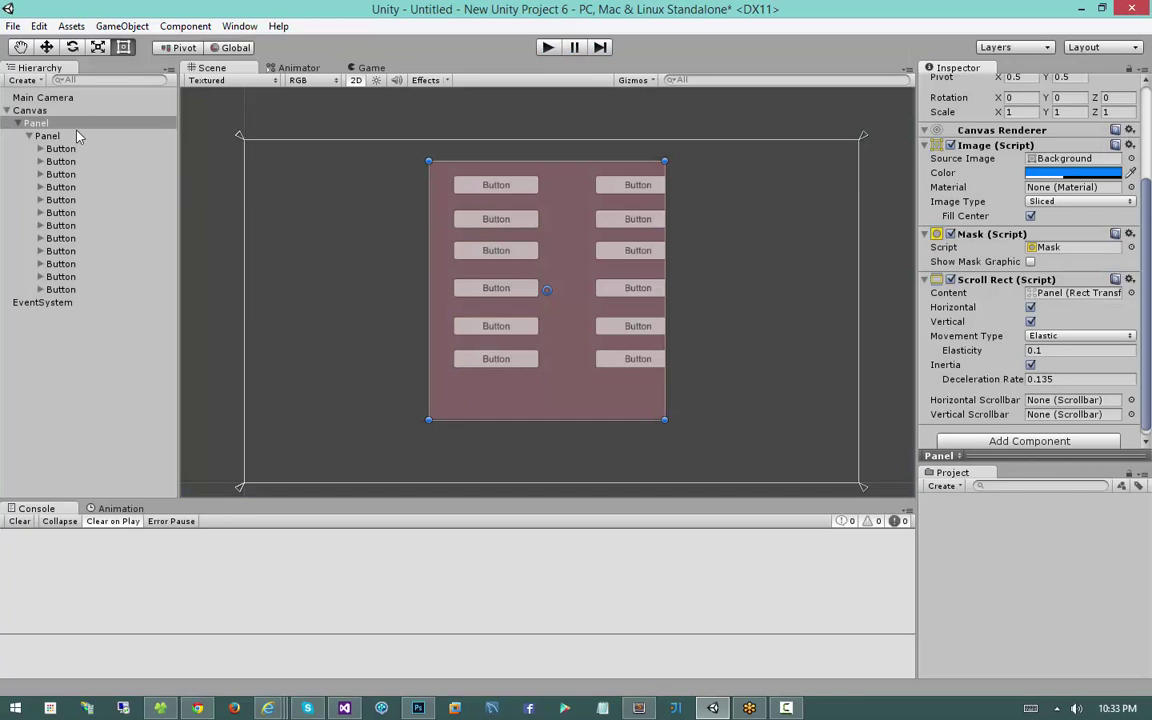
Move the outer panel to the canvas's left side and add a second canvas panel beside it at Left 439, Top 51, Right 21, Bottom 73.5
left_click(74, 124)
left_click_drag(572, 264, 406, 278)
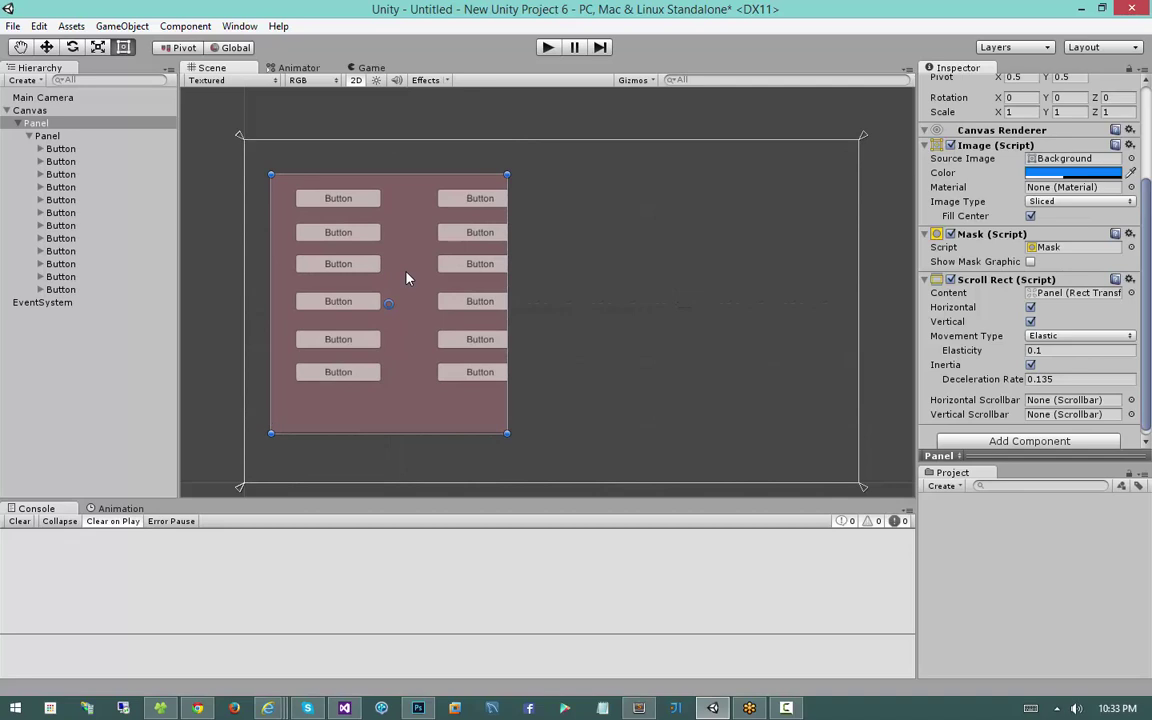
left_click(719, 321)
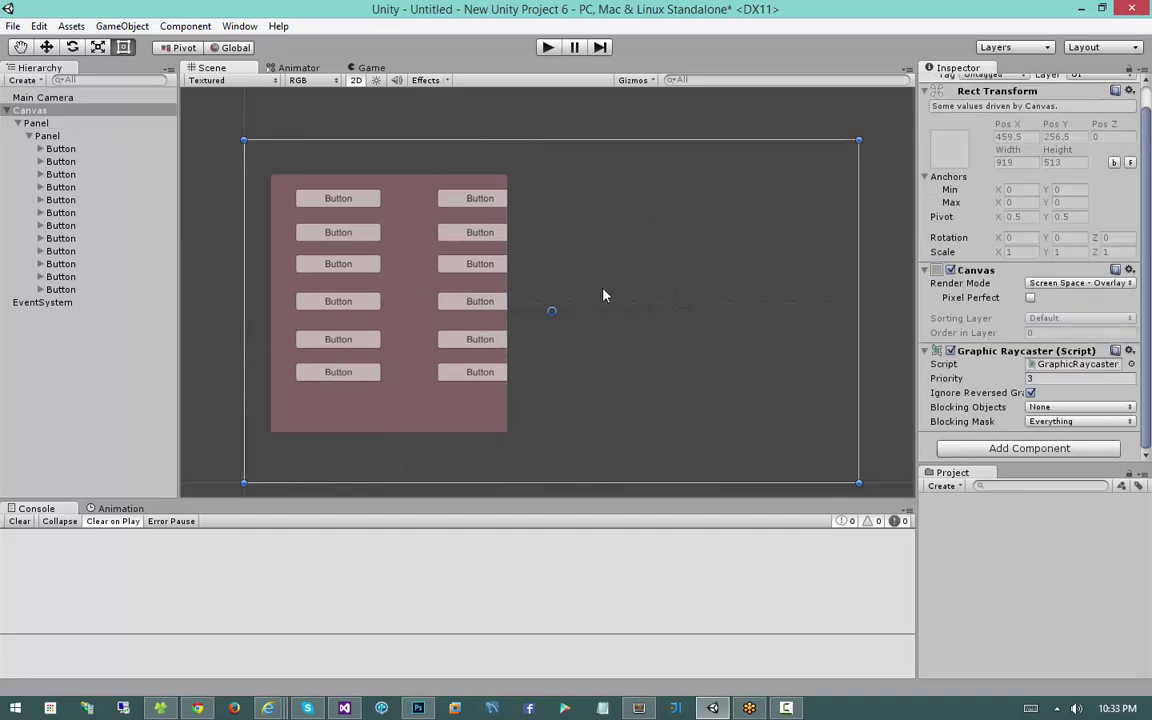
right_click(48, 110)
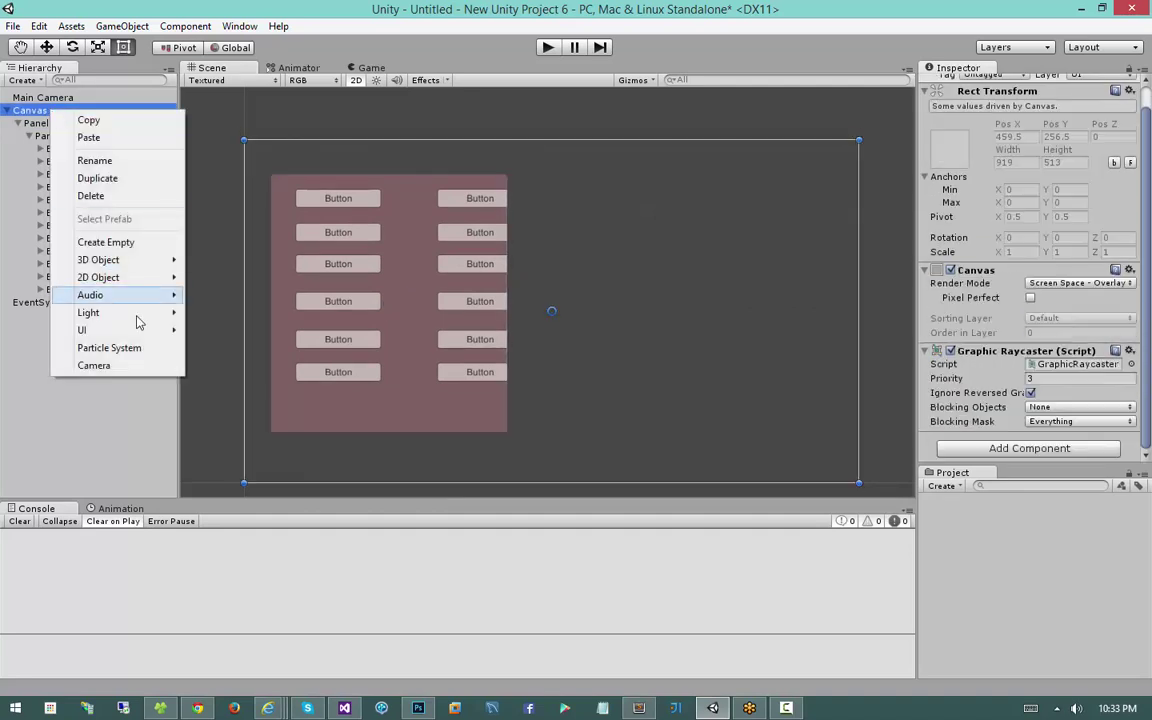
left_click(215, 329)
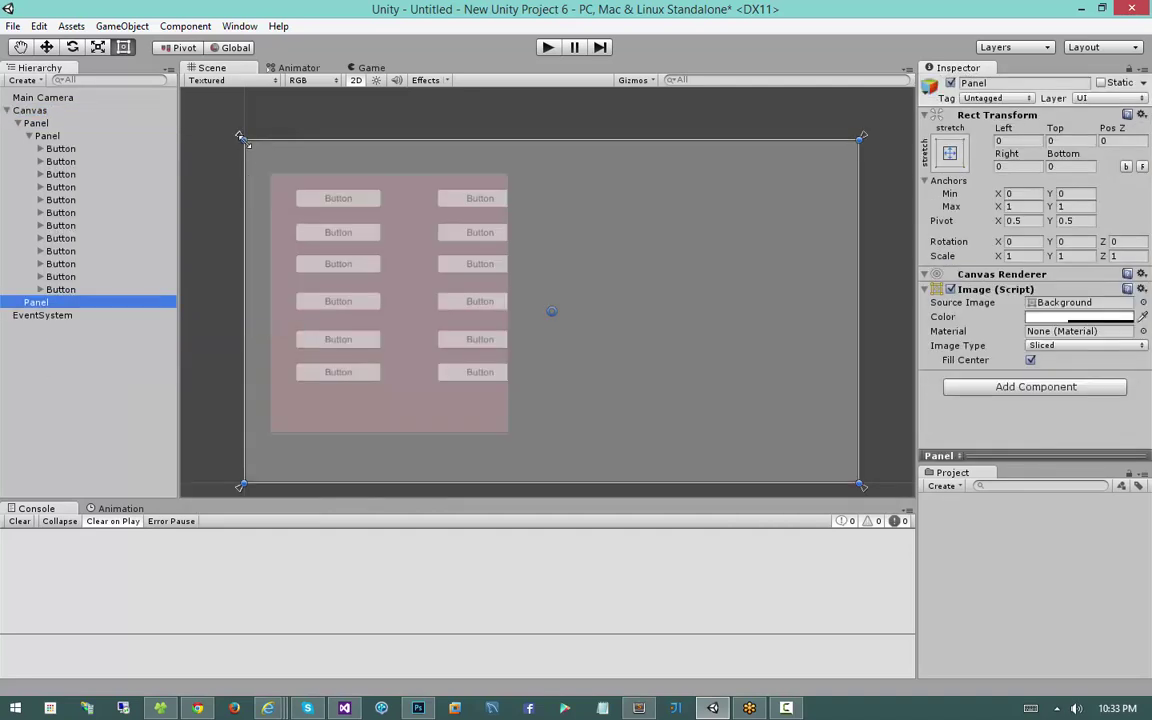
left_click_drag(244, 140, 591, 210)
left_click_drag(665, 249, 613, 214)
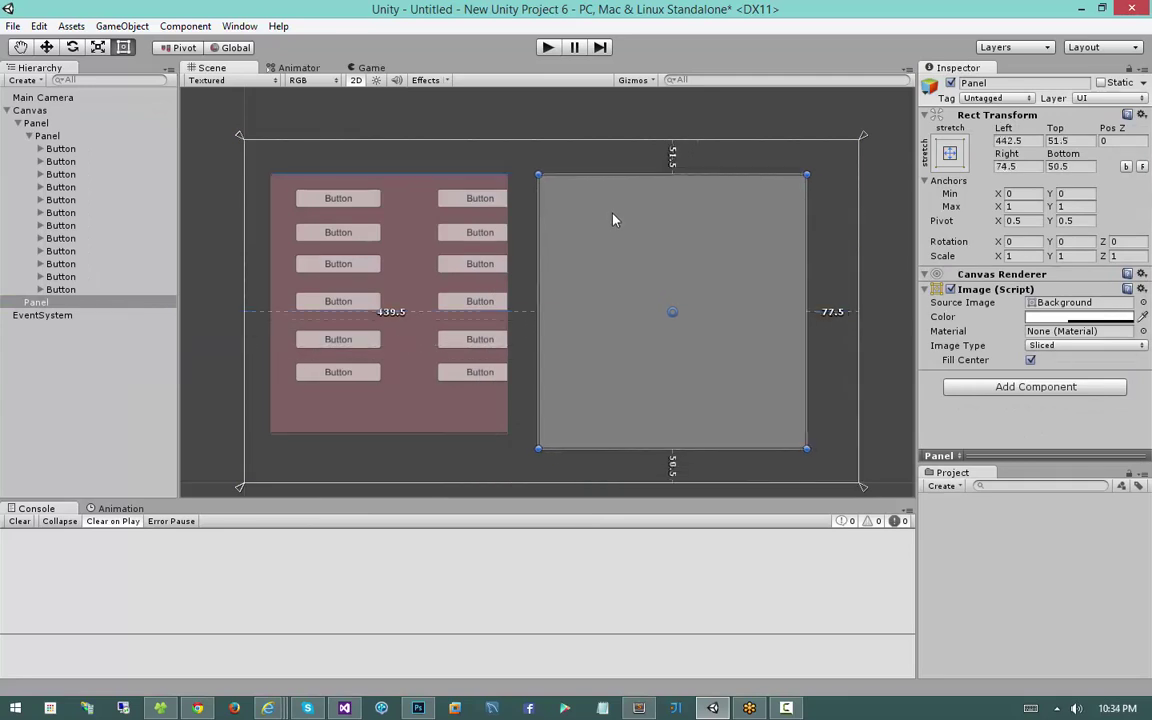
left_click_drag(806, 448, 845, 433)
Add a Text element inside the second panel and size it to Width 459 and Height 419 at Pos X 0, Pos Y -15
right_click(55, 303)
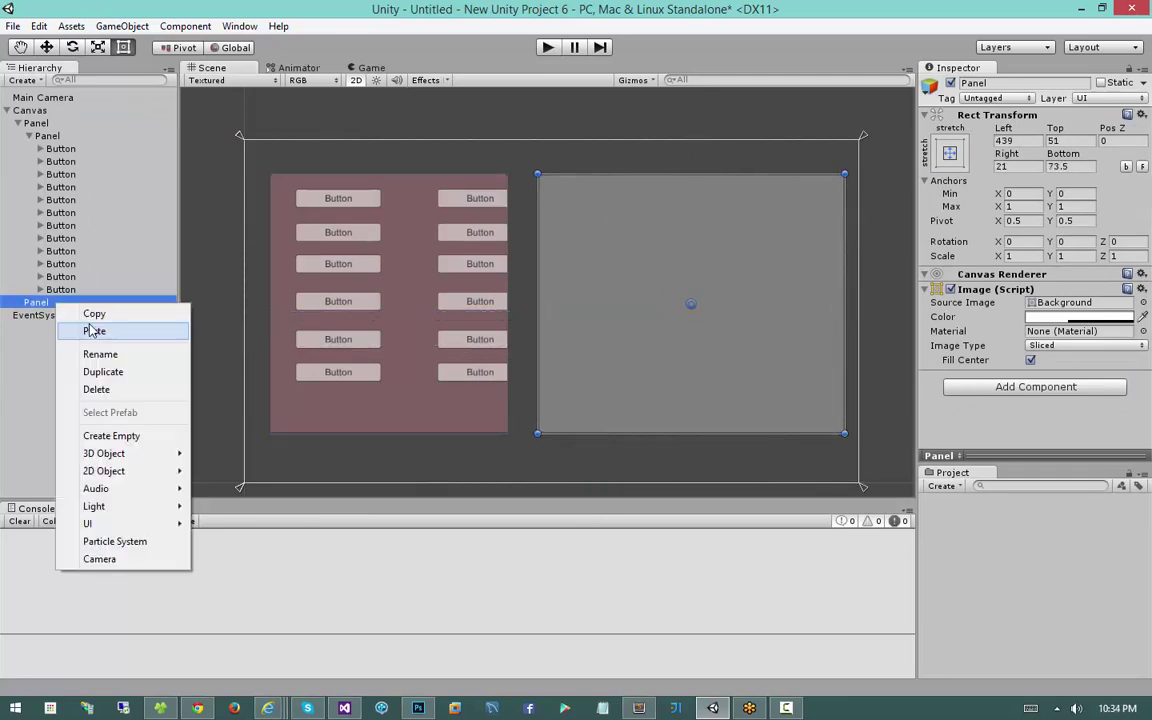
mouse_move(172, 523)
left_click(256, 560)
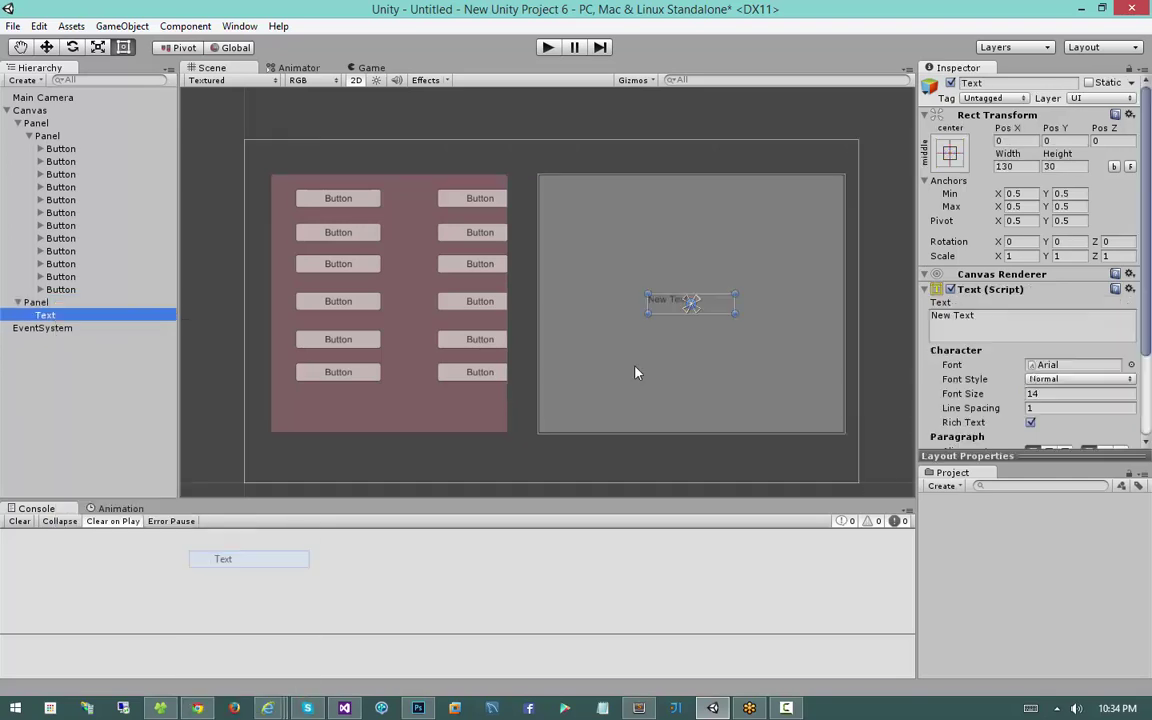
left_click_drag(705, 308, 842, 437)
left_click_drag(791, 376, 725, 285)
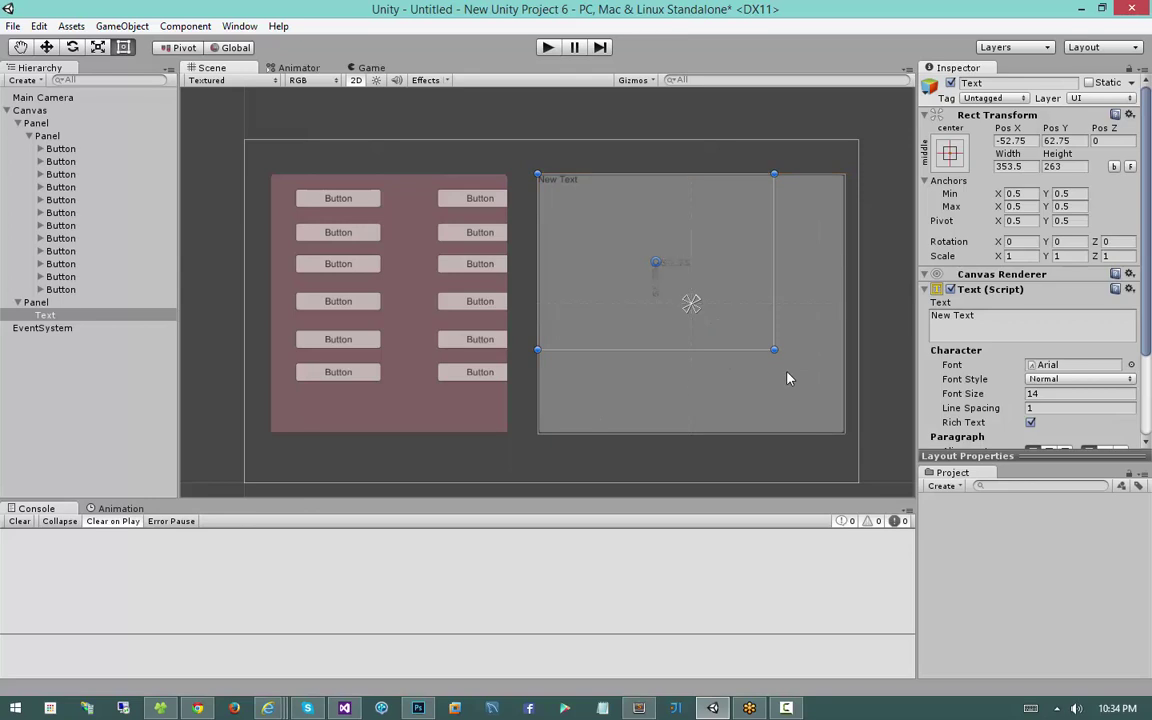
left_click_drag(775, 350, 846, 456)
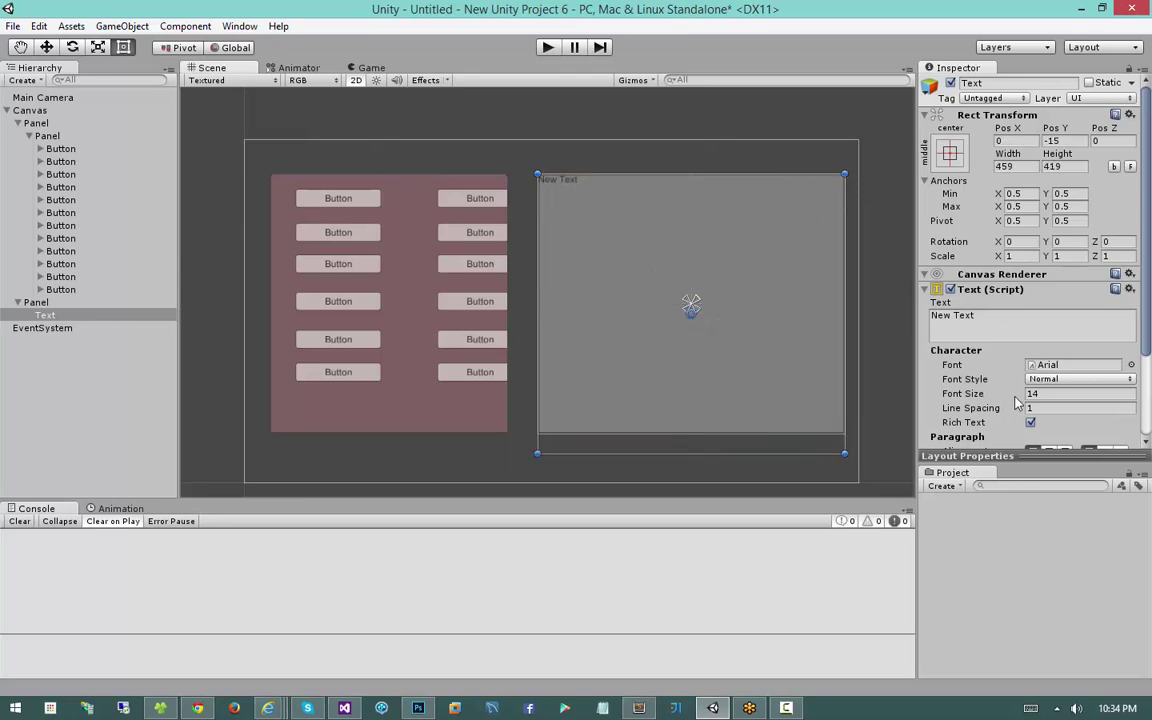
Set the text's font size to 39 and fill it with about twenty repetitions of "This is help text"
left_click_drag(987, 398, 1012, 394)
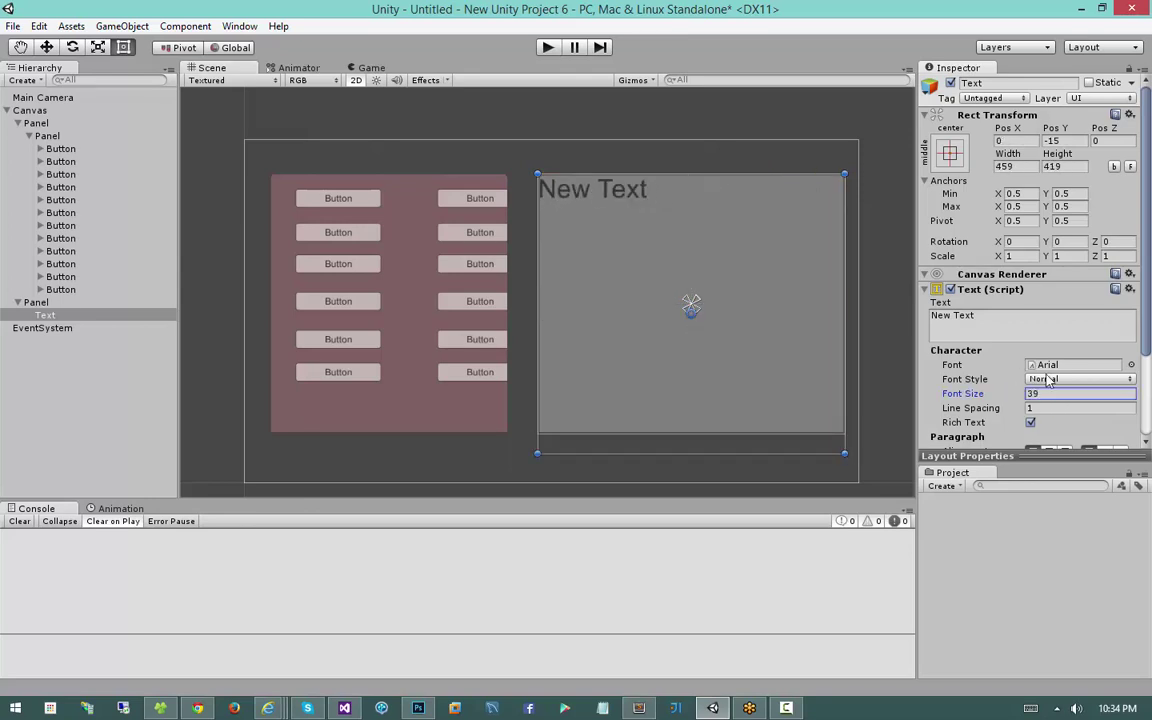
left_click(1037, 332)
key("BackSpace")
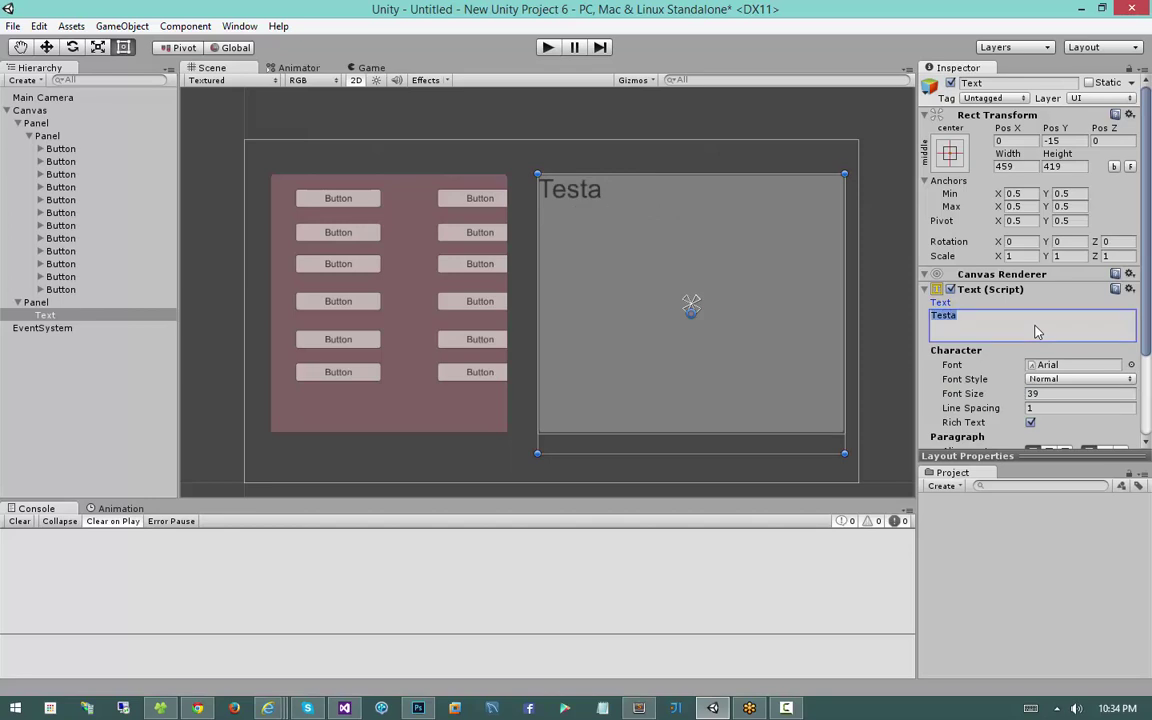
type("This is help ")
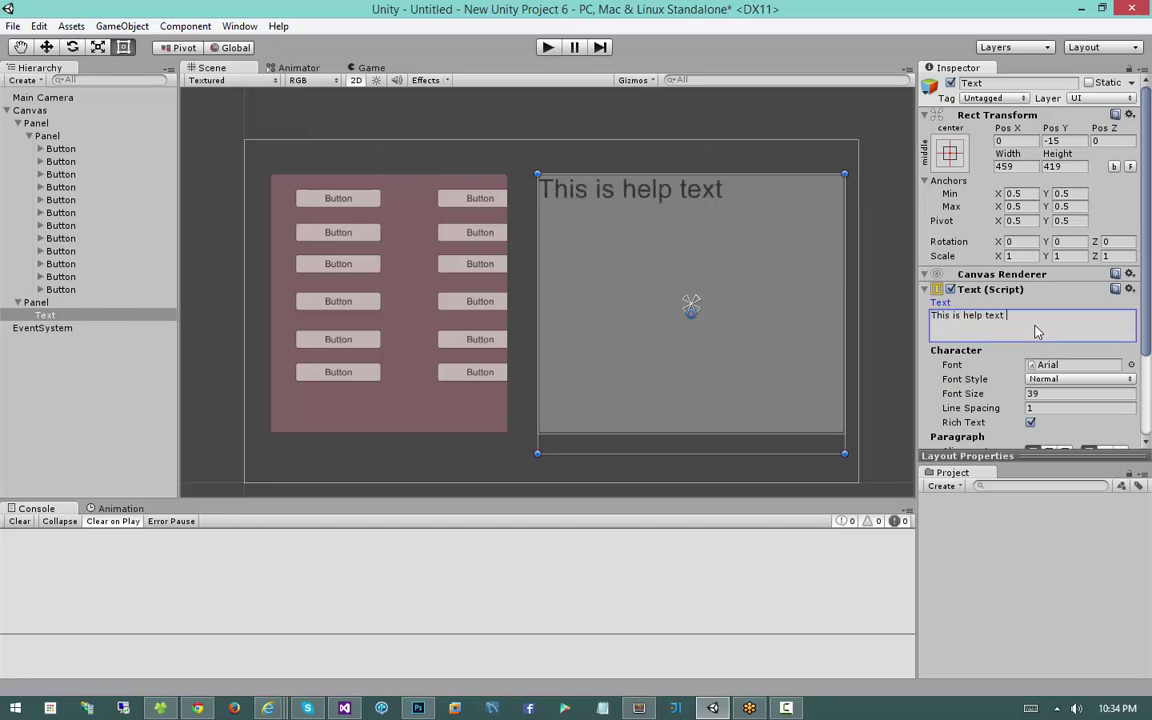
type("text")
key("ctrl+v")
key("ctrl+v")
key("ctrl+v")
key("ctrl+v")
key("ctrl+v")
key("ctrl+v")
key("ctrl+v")
key("ctrl+v")
key("ctrl+v")
key("ctrl+v")
key("ctrl+v")
key("ctrl+v")
key("ctrl+v")
key("ctrl+v")
key("ctrl+v")
key("ctrl+v")
key("ctrl+v")
key("ctrl+v")
key("ctrl+v")
key("ctrl+v")
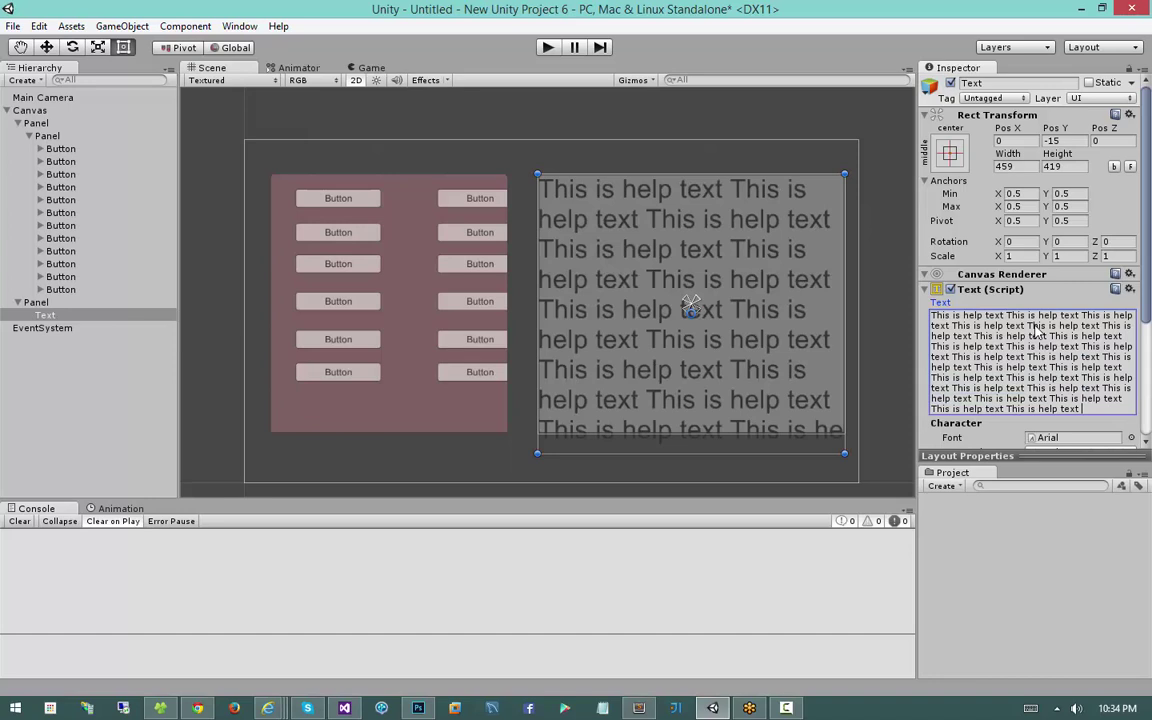
Extend the text box downward past the second panel to Height 835, with Pos Y -223, so all the text fits
scroll(633, 338, "down", 2)
left_click_drag(669, 404, 685, 511)
scroll(682, 450, "down", 3)
middle_click_drag(681, 444, 682, 318)
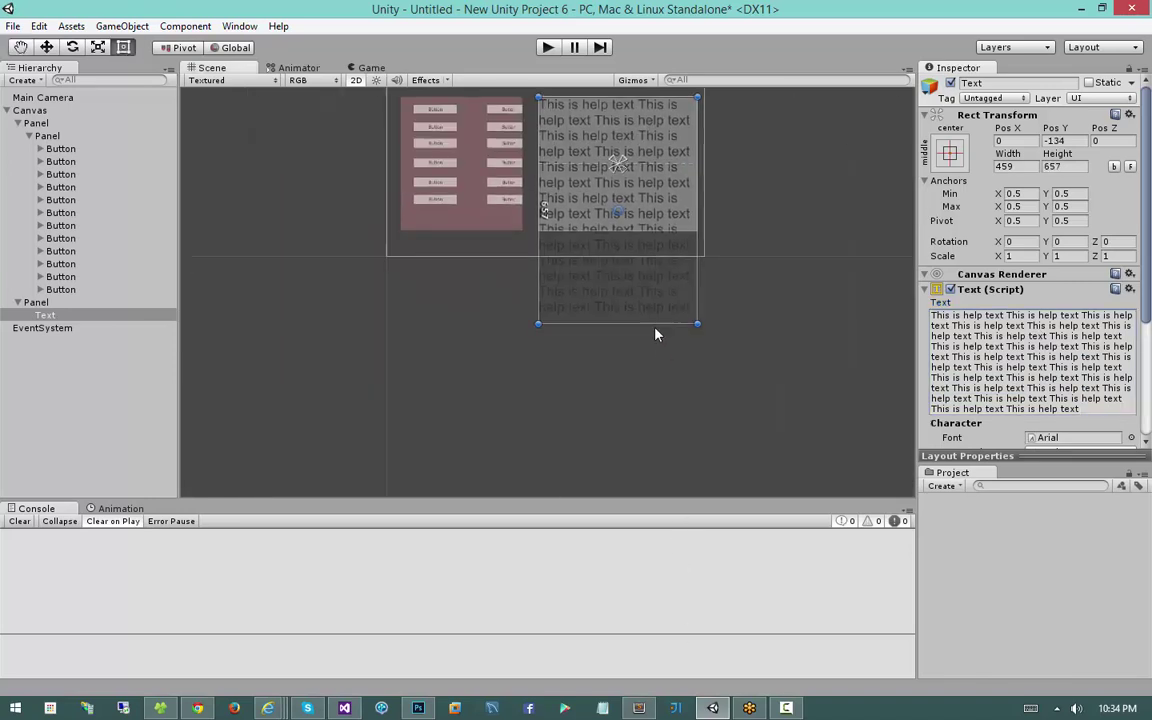
left_click_drag(655, 328, 648, 385)
key("q")
middle_click_drag(633, 346, 619, 442)
scroll(702, 342, "up", 5)
middle_click_drag(705, 336, 640, 285)
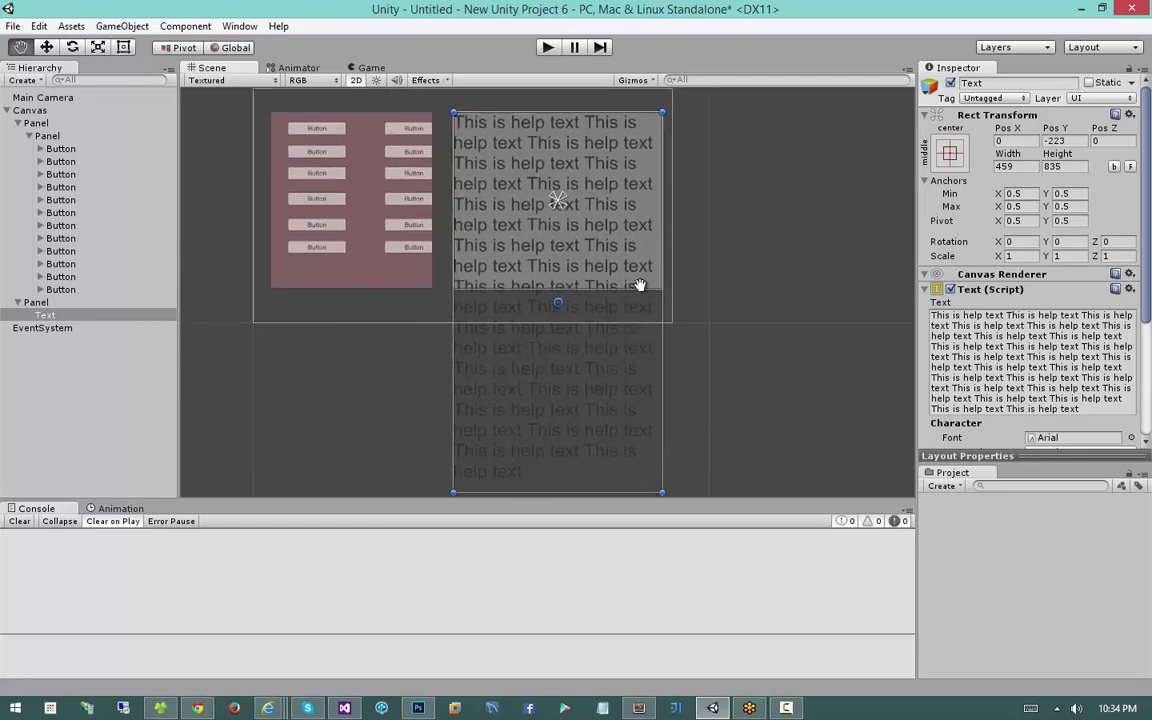
Move the second panel with its text upward to about Left 441, Top 17.25, Right 19, Bottom 107.25
left_click(101, 302)
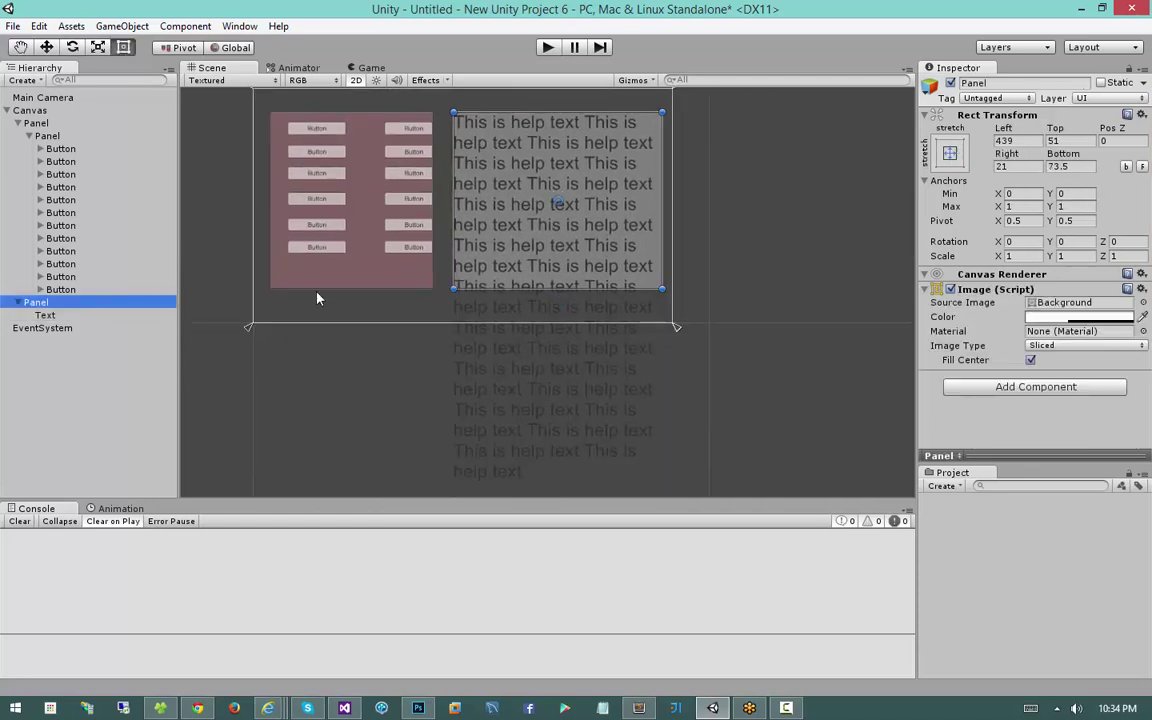
middle_click_drag(589, 256, 605, 272)
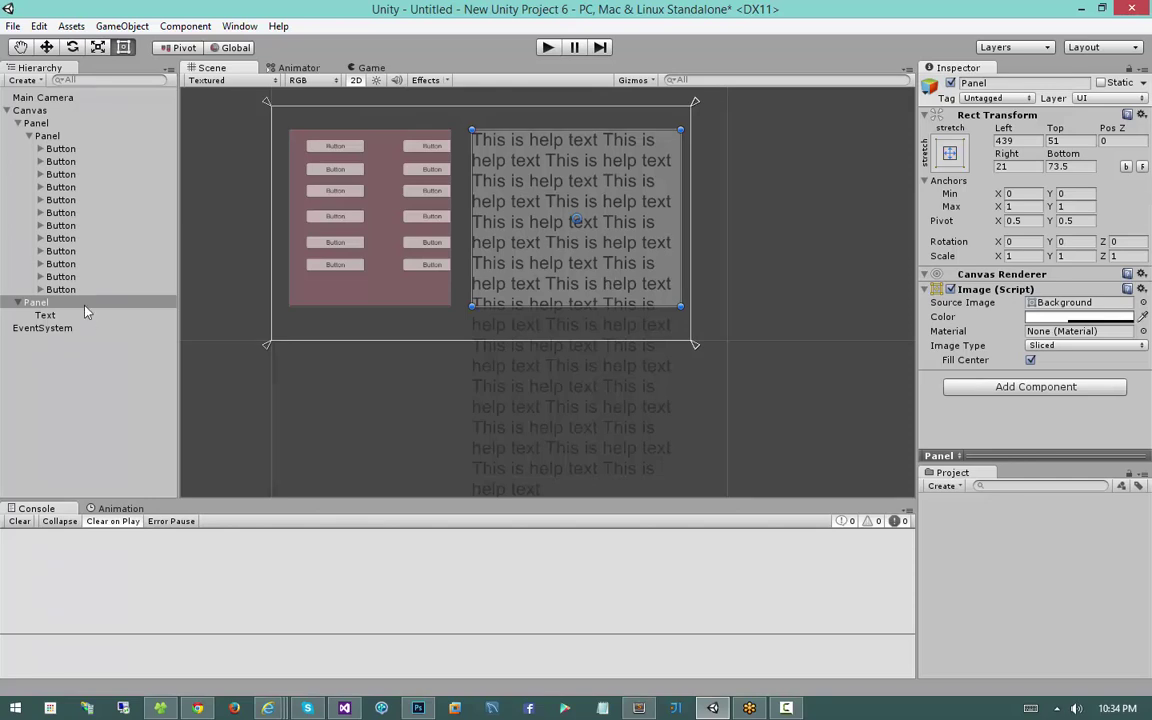
left_click_drag(663, 280, 664, 265)
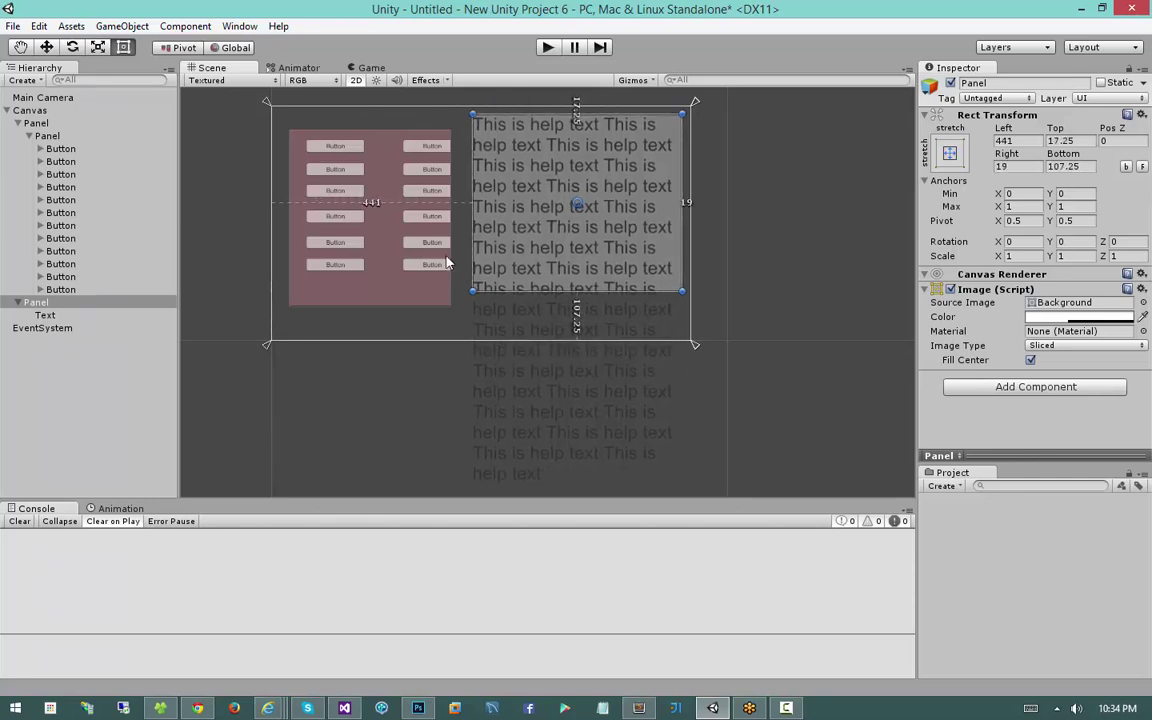
Add a Scroll Rect component to the second panel and assign its Text child as the Content
left_click(972, 391)
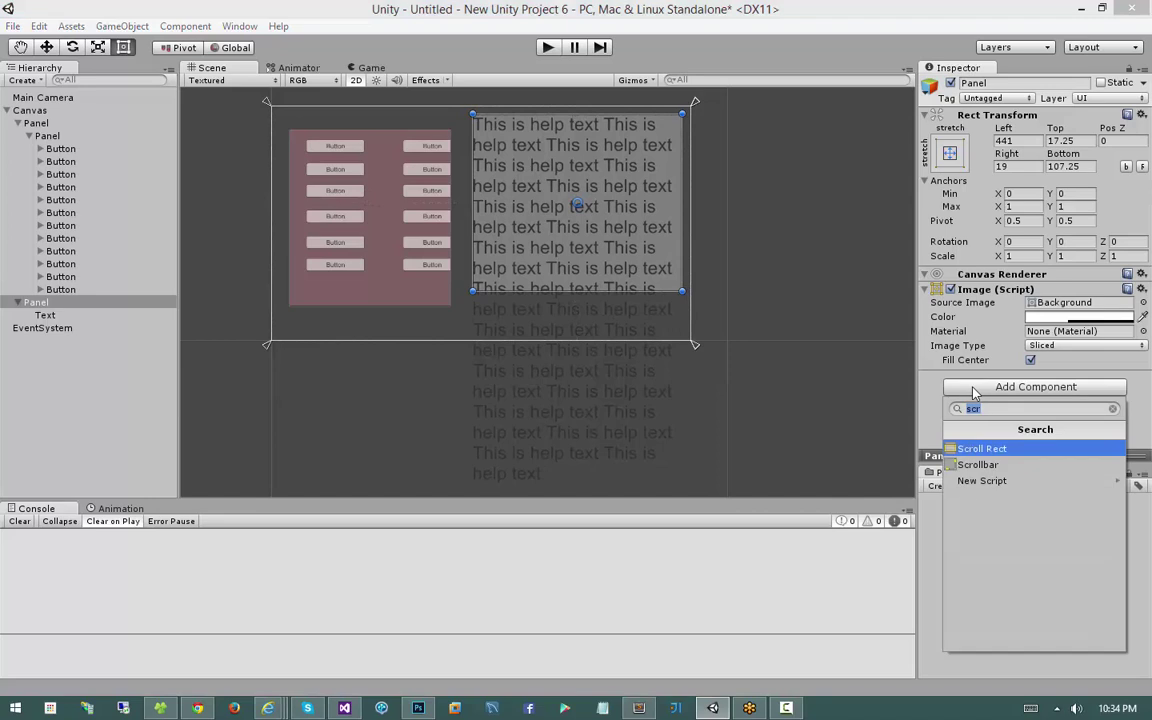
type("scr")
key("Return")
scroll(975, 390, "down", 3)
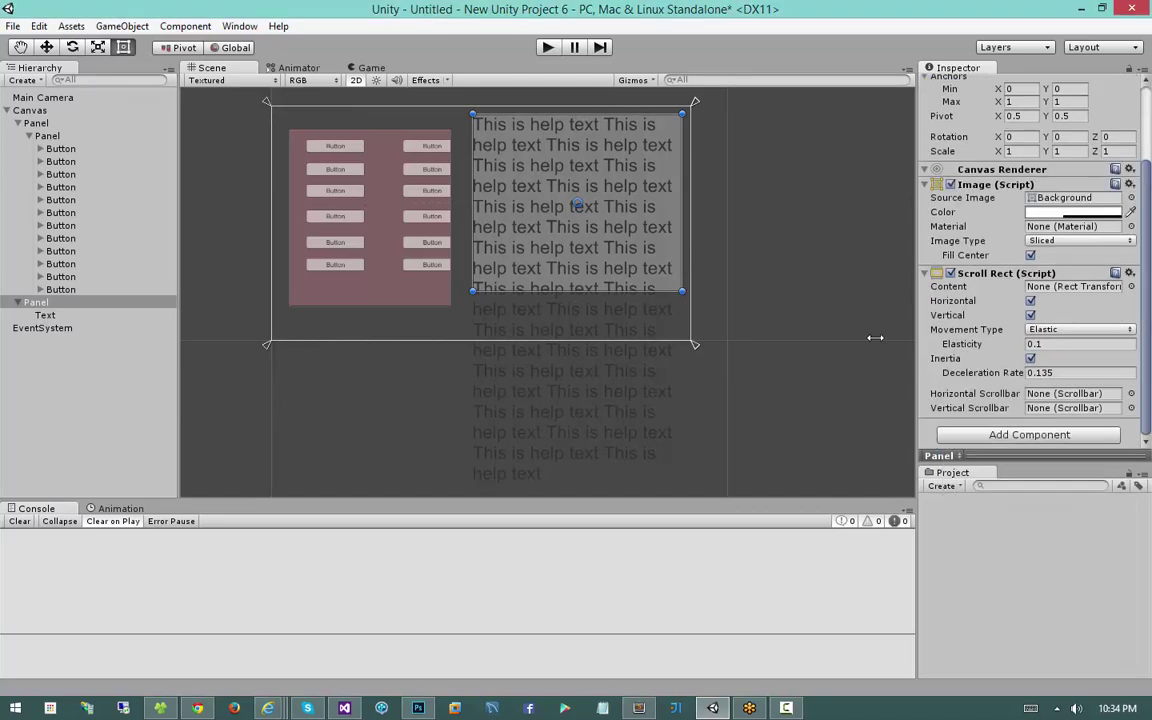
left_click_drag(45, 318, 1052, 292)
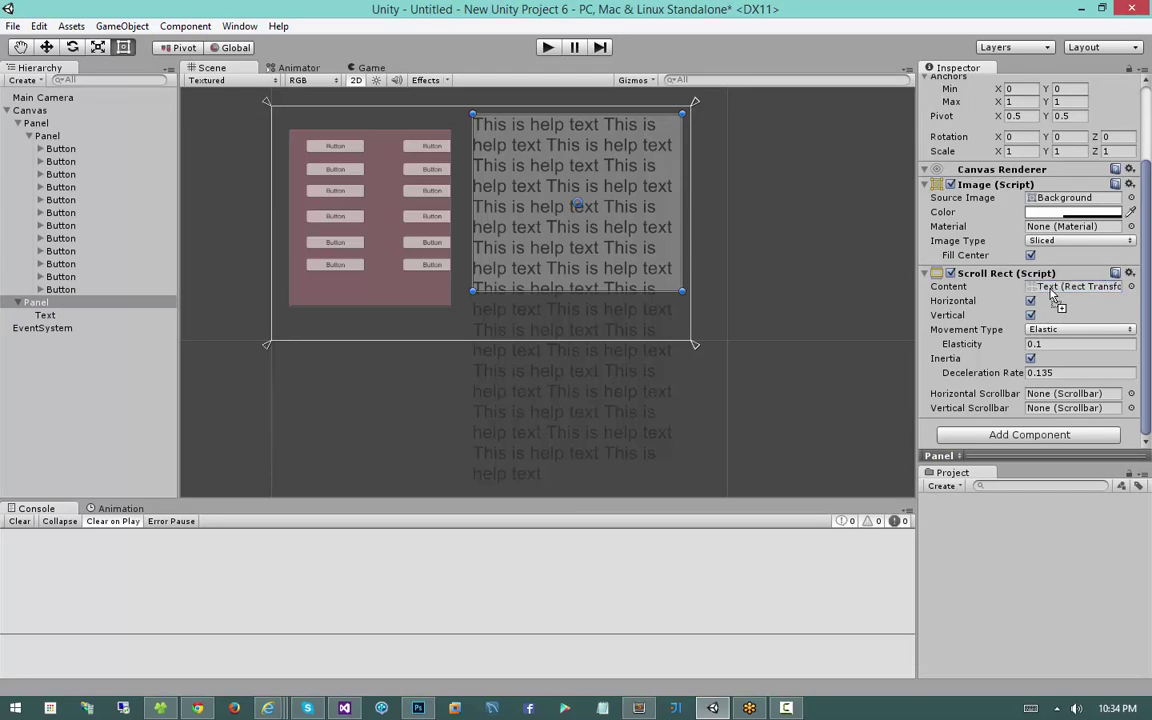
Run the scene, test scrolling the help text in the second panel, and stop play mode
left_click(548, 47)
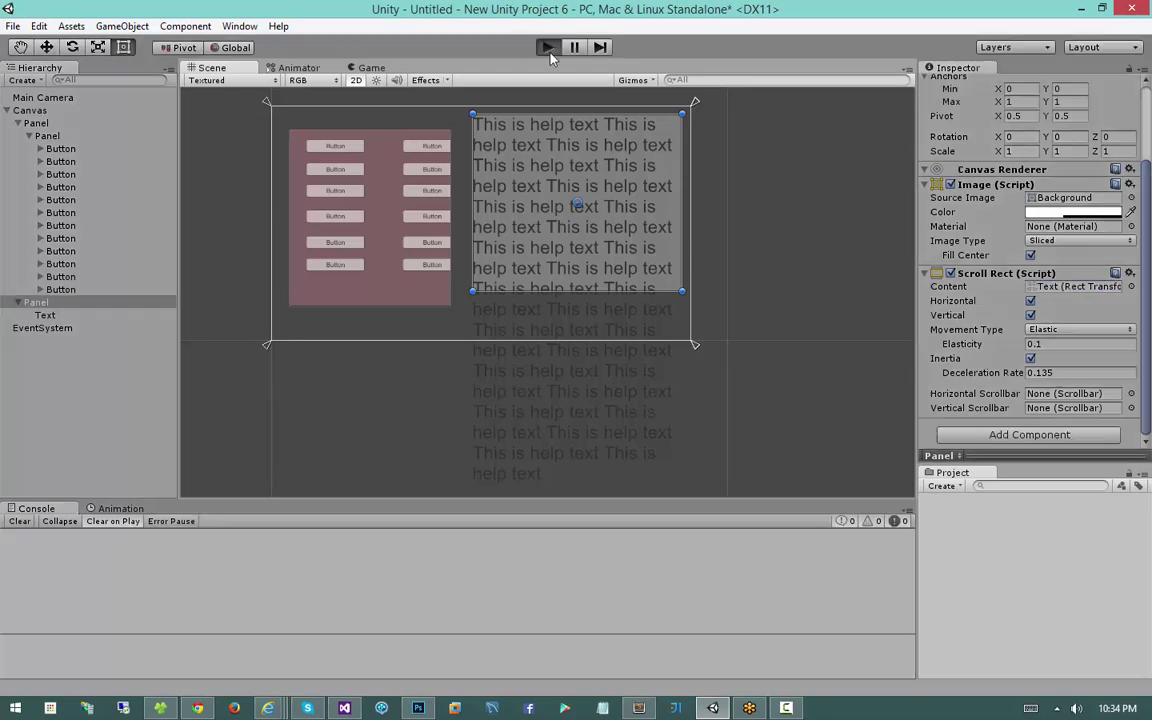
left_click_drag(627, 397, 660, 220)
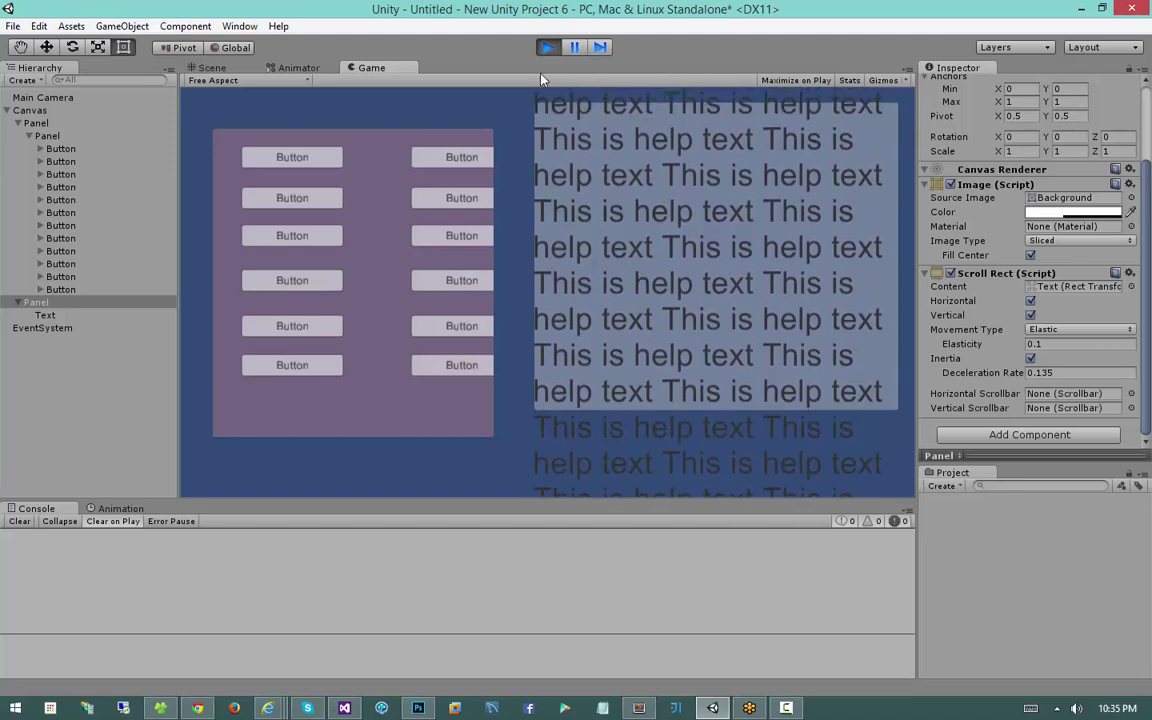
left_click(548, 47)
Widen the help text box beyond its panel to about 562 and test scrolling both panels in play mode
left_click(560, 234)
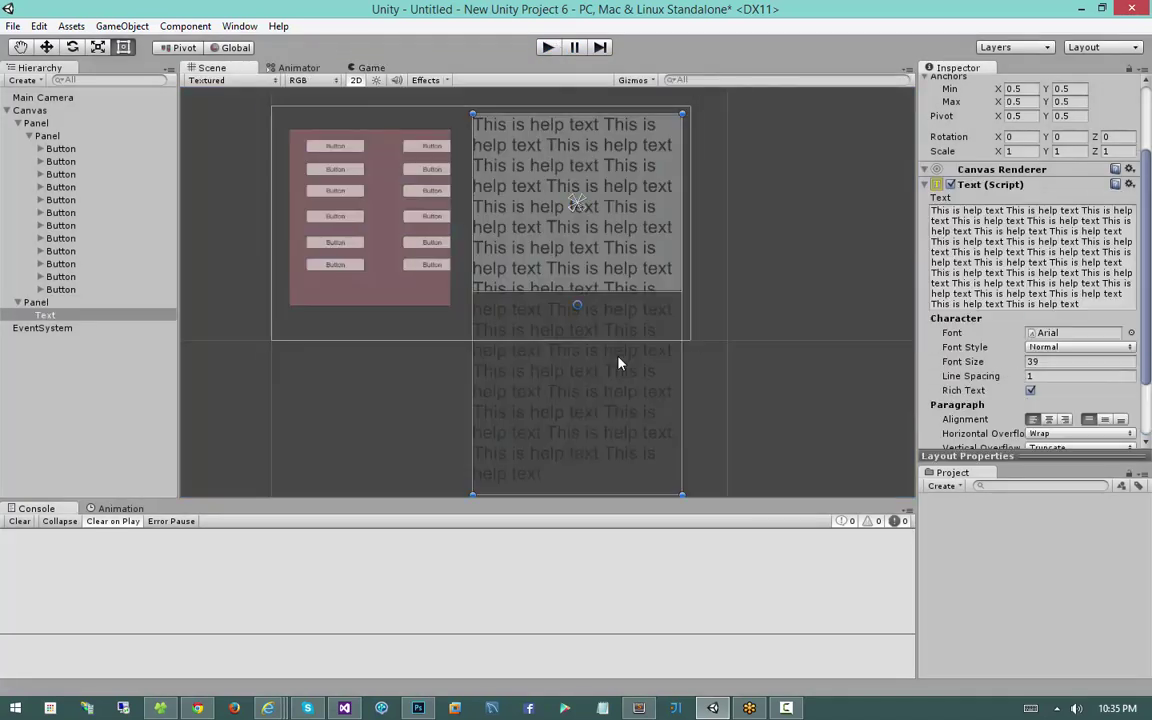
left_click_drag(680, 341, 727, 333)
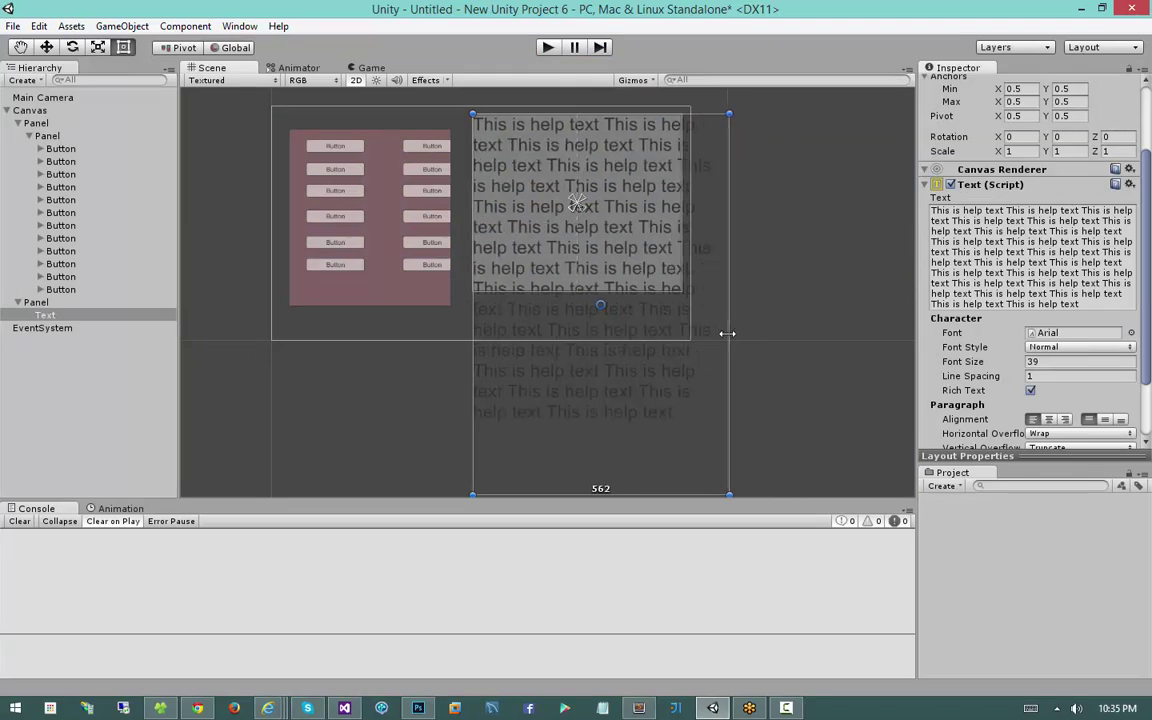
left_click(547, 49)
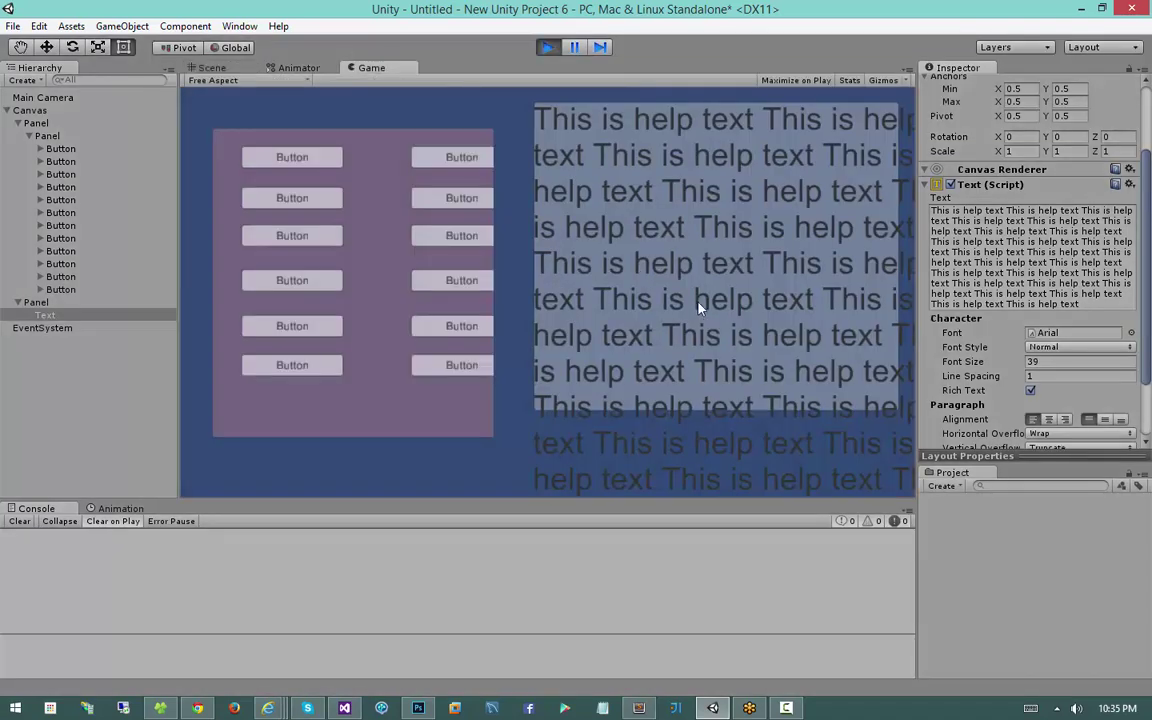
left_click_drag(699, 301, 732, 199)
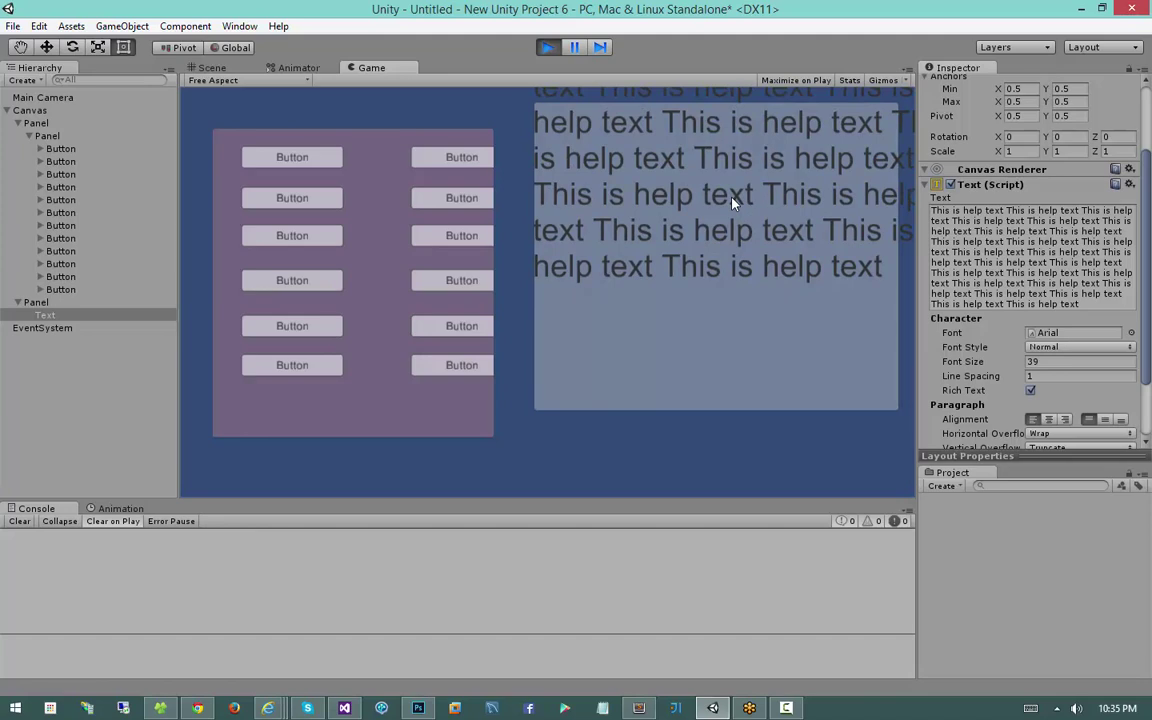
left_click_drag(732, 203, 323, 407)
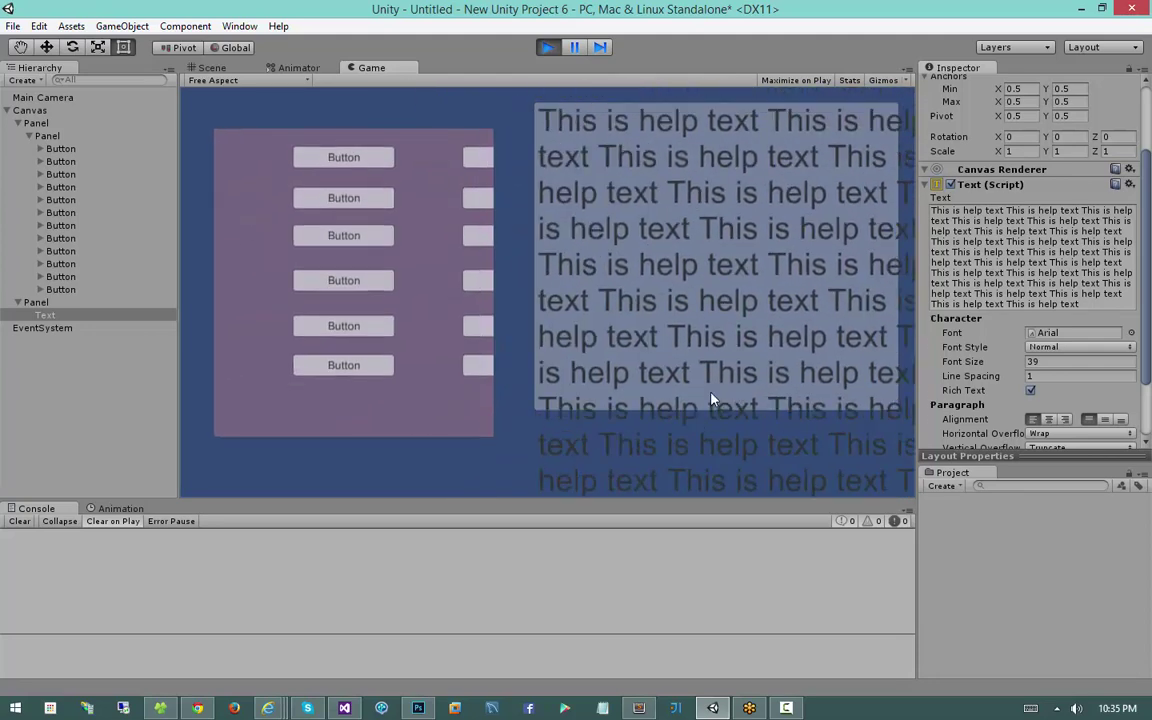
left_click(557, 50)
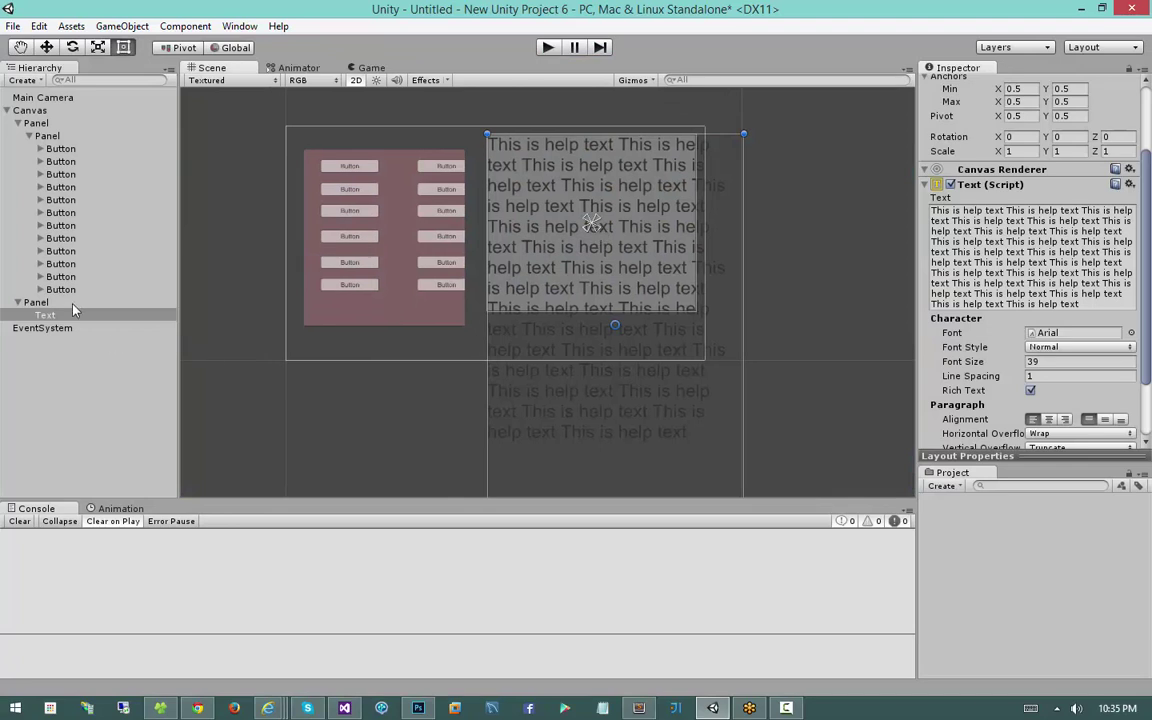
Add a Mask component to the second panel and move the panel slightly downward within the canvas
left_click(40, 302)
left_click(1010, 435)
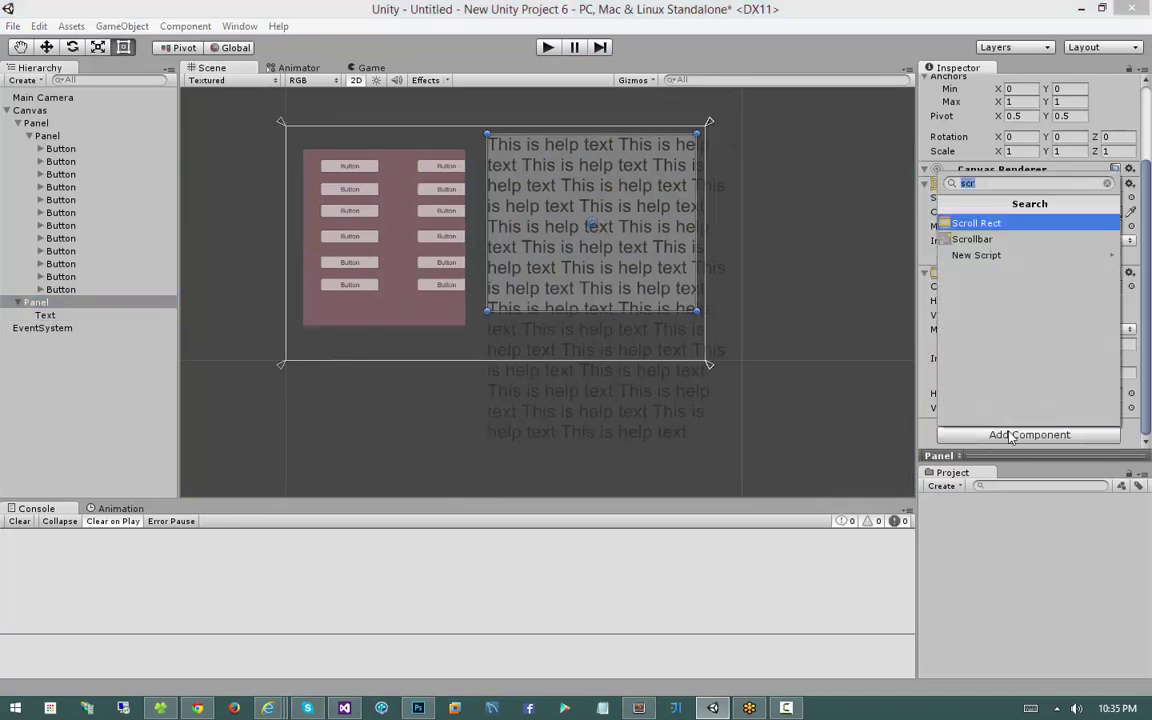
type("mask")
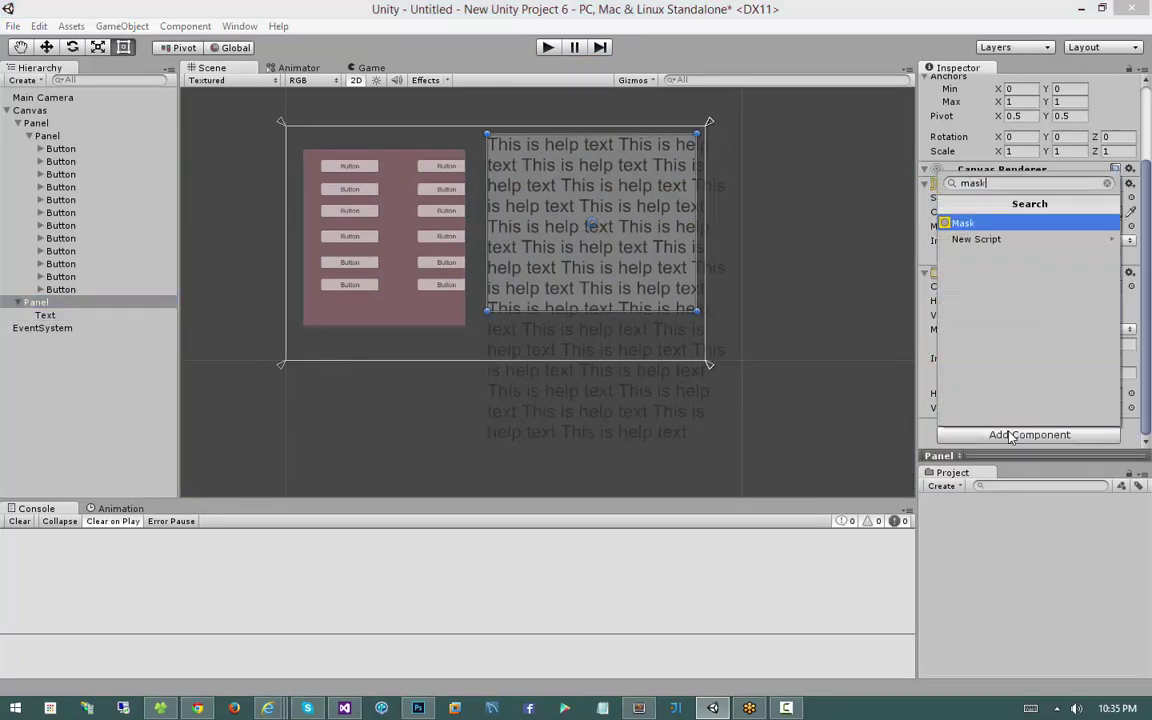
key("Return")
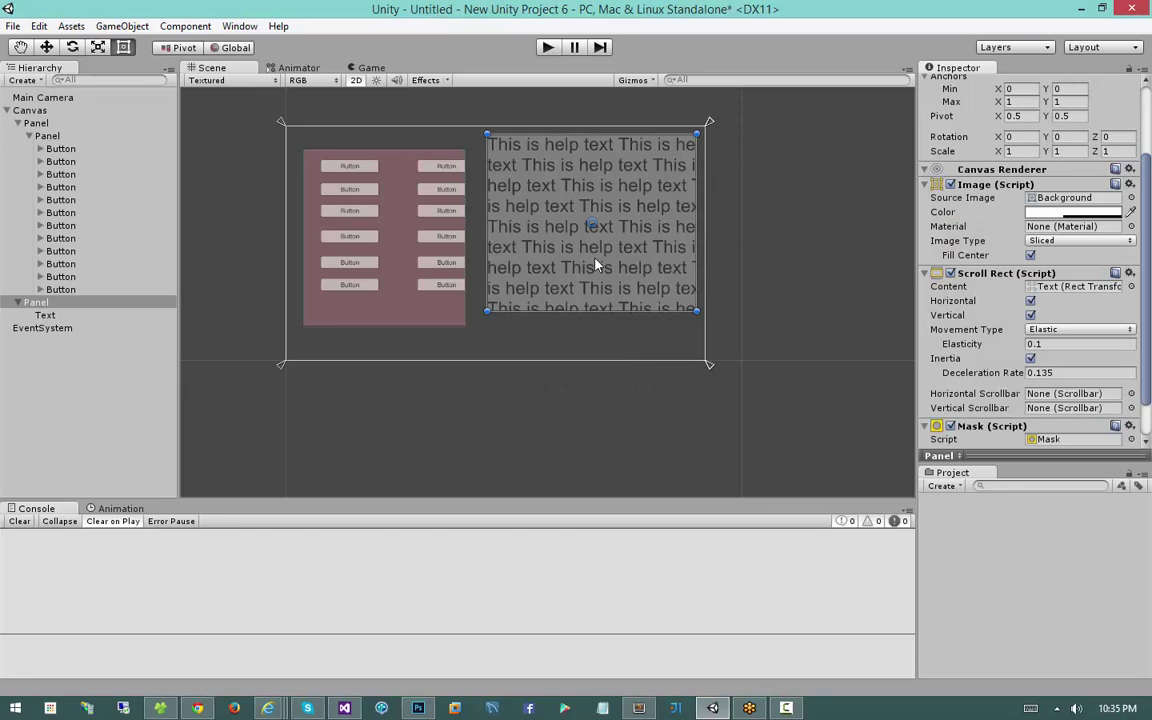
left_click_drag(597, 265, 598, 287)
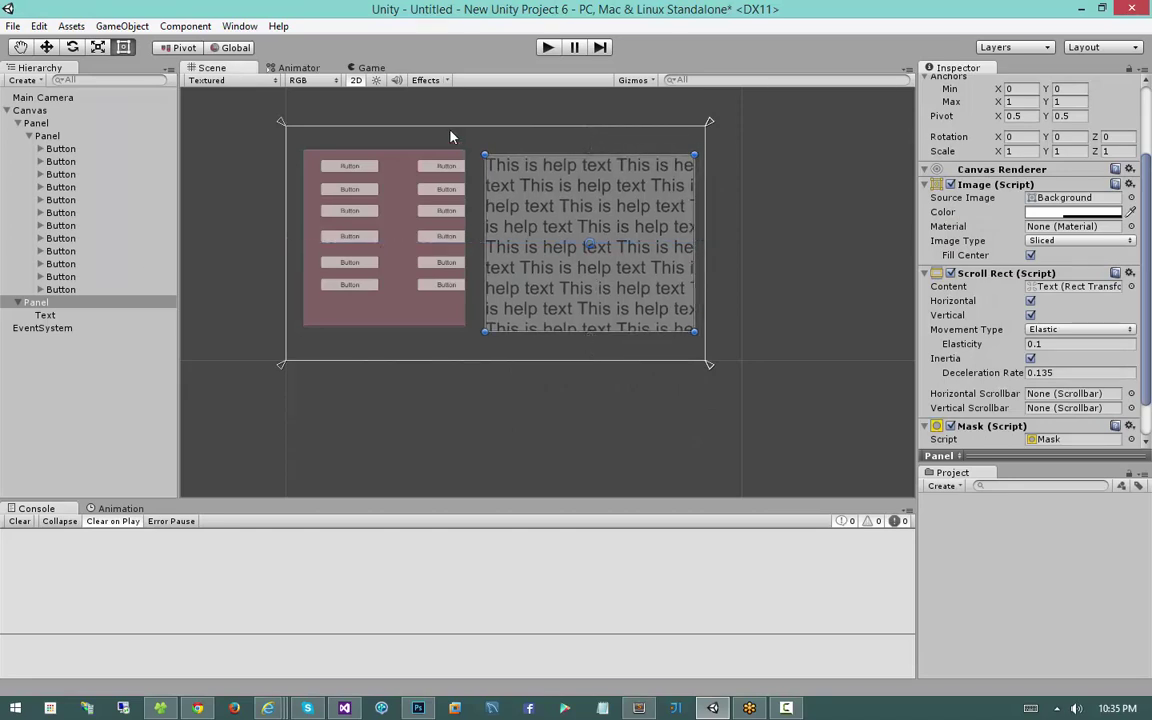
Test scrolling the masked help text in all directions in play mode and stop the scene
left_click(537, 55)
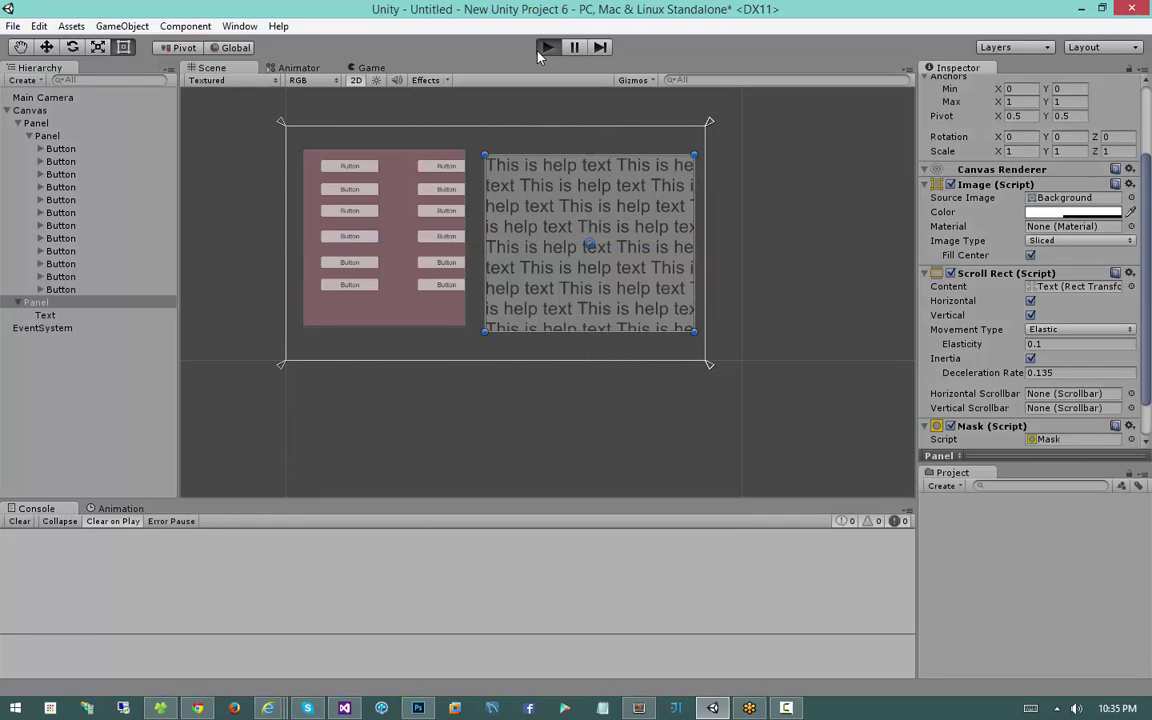
left_click_drag(707, 329, 537, 150)
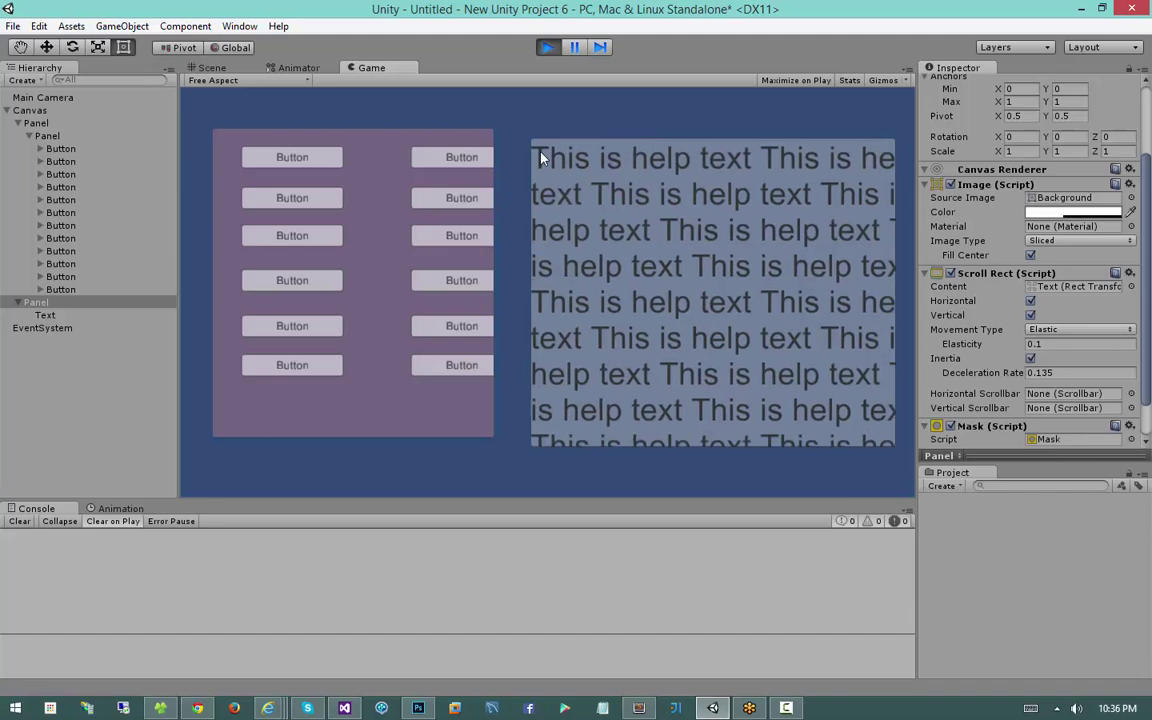
left_click_drag(996, 465, 1023, 597)
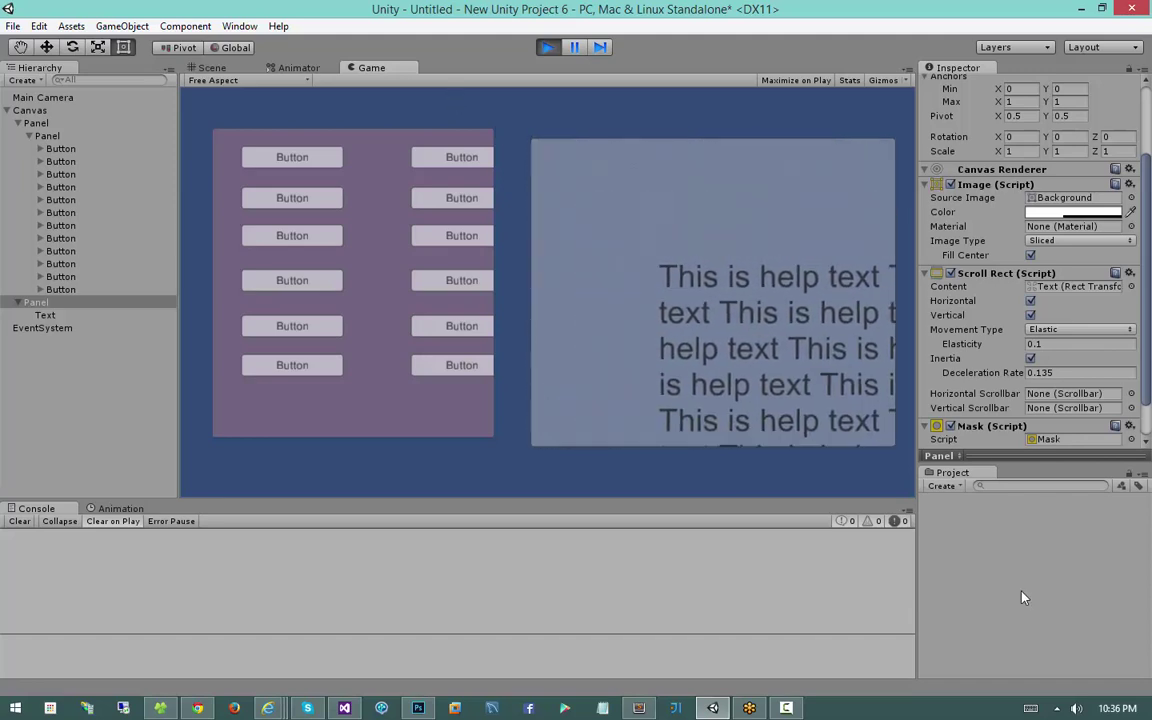
left_click(546, 48)
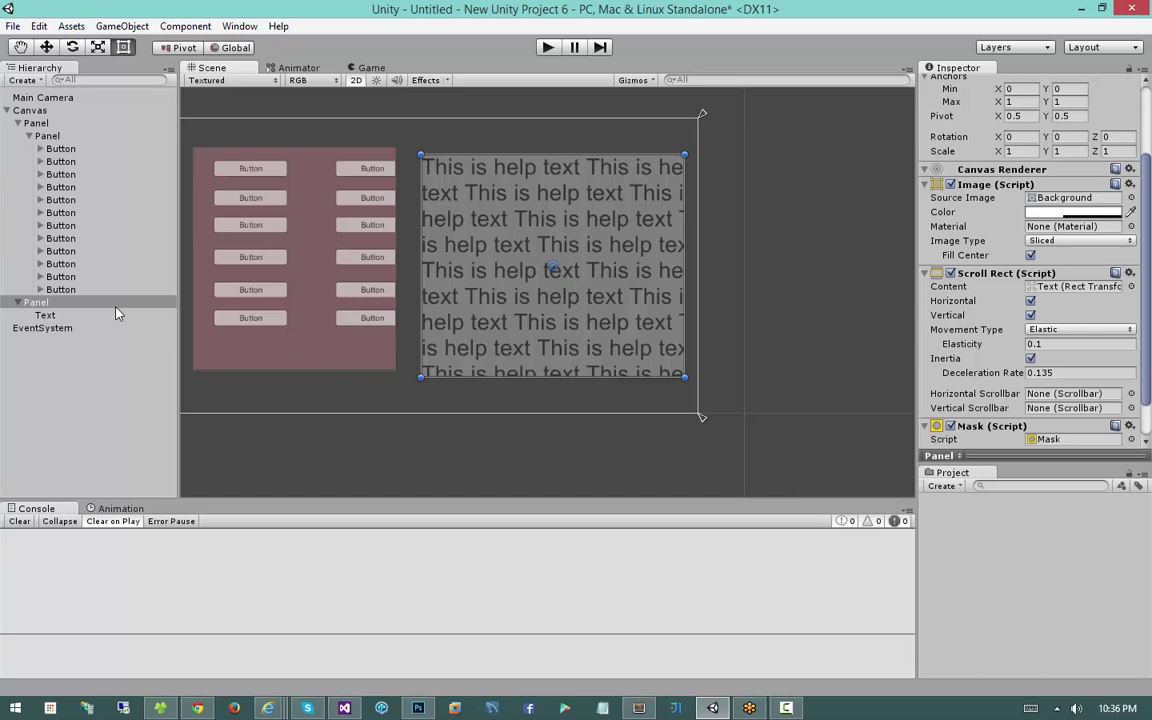
Add a third Panel to the Canvas and size it around the help text panel at Left 413, Top 50.5, Right 7, Bottom 40.5
right_click(113, 302)
right_click(48, 113)
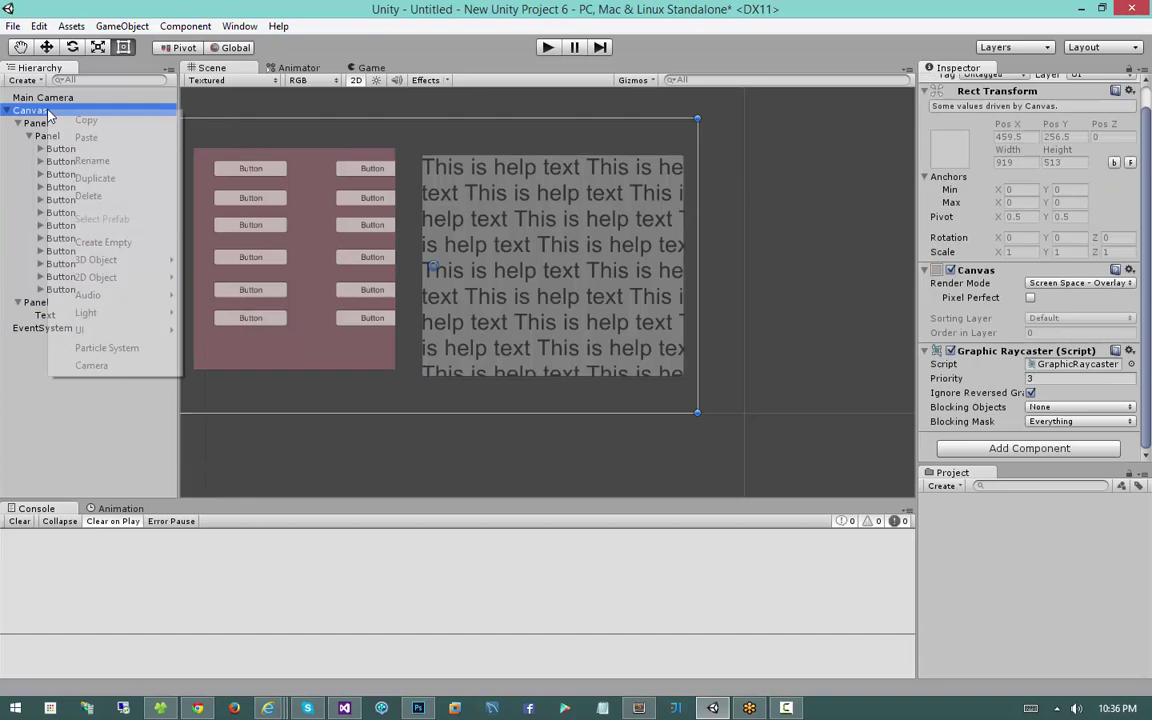
mouse_move(118, 330)
left_click(215, 329)
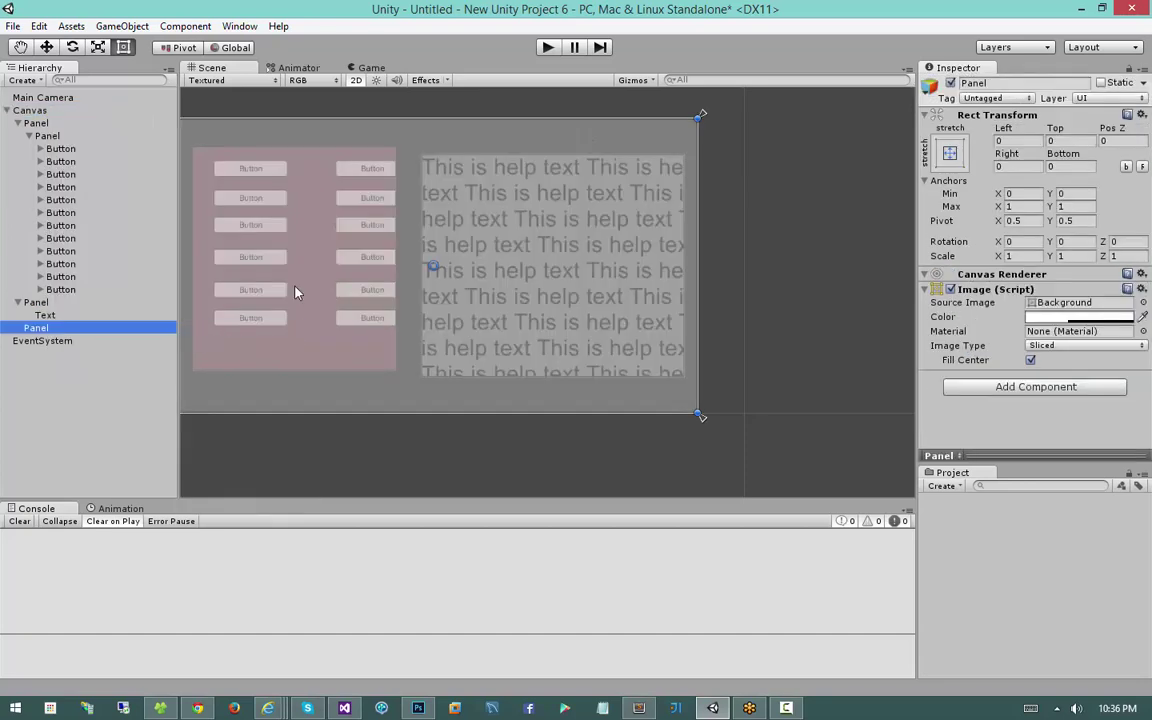
middle_click_drag(369, 280, 474, 280)
left_click_drag(271, 118, 547, 189)
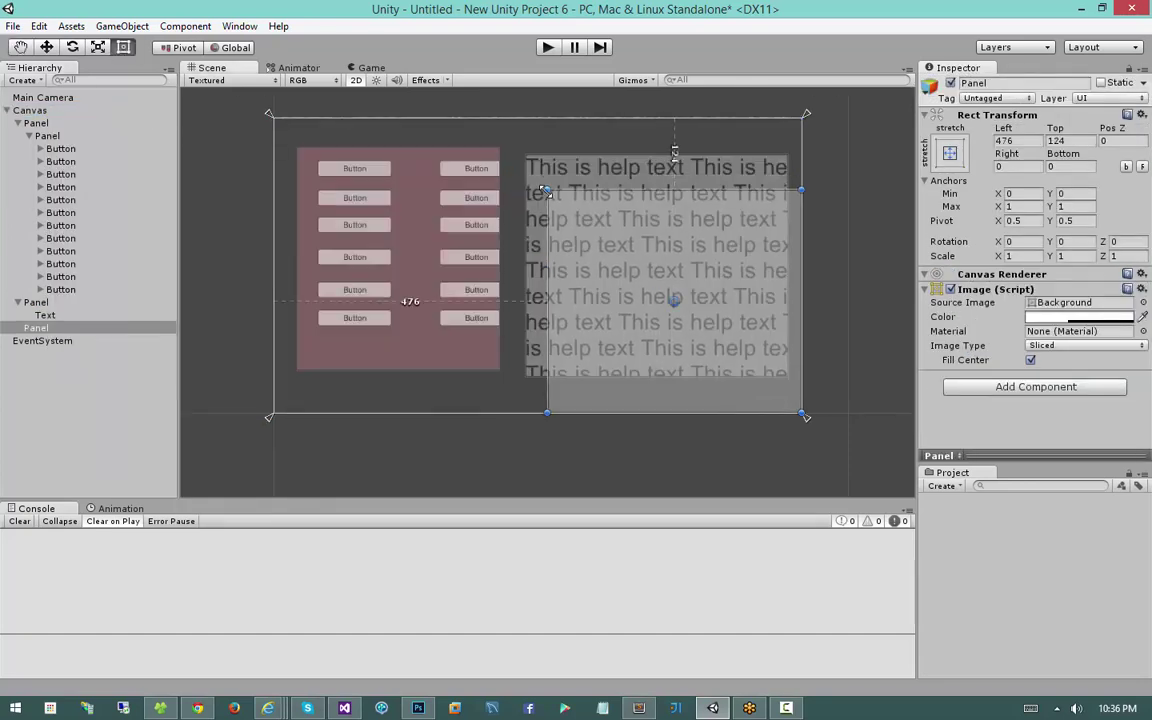
left_click_drag(603, 228, 577, 190)
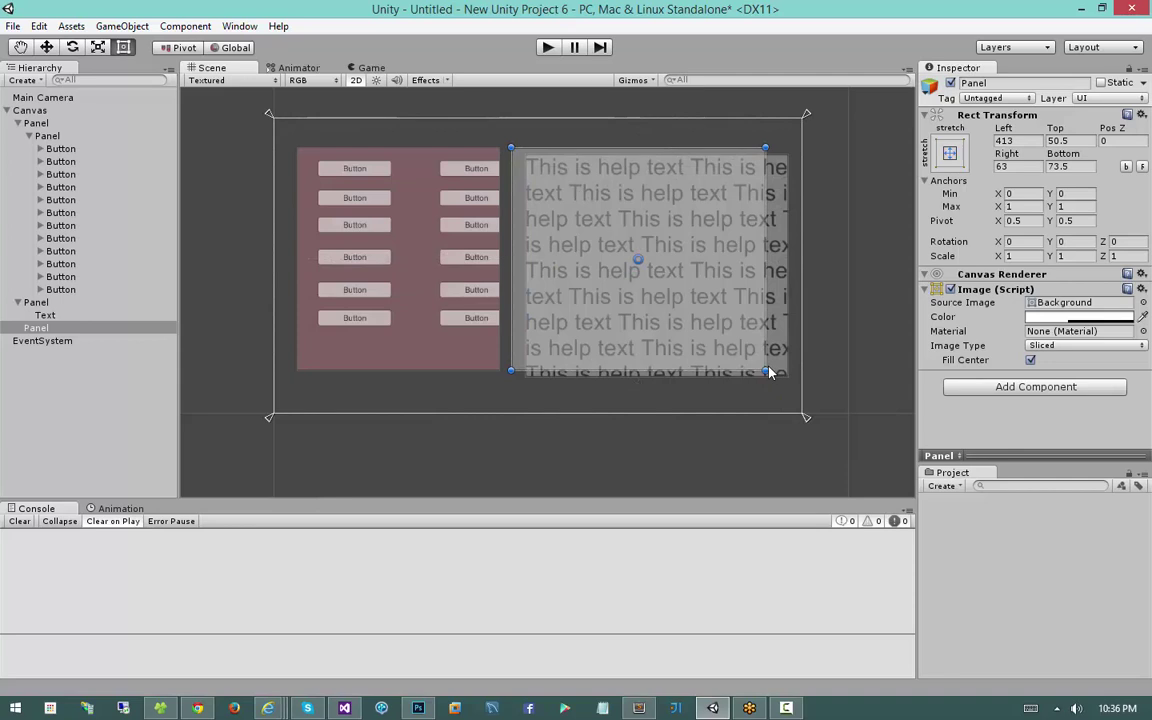
left_click_drag(766, 371, 797, 388)
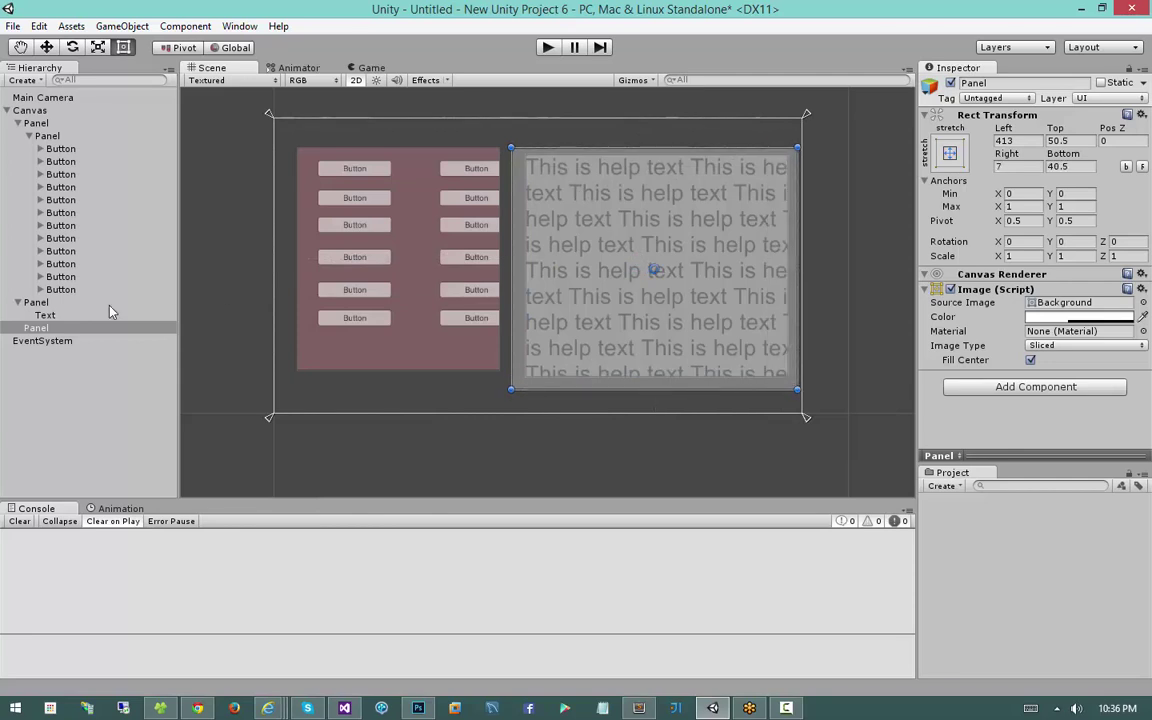
Nest the masked help text panel inside the new panel and turn off its Show Mask Graphic option
left_click_drag(36, 302, 44, 330)
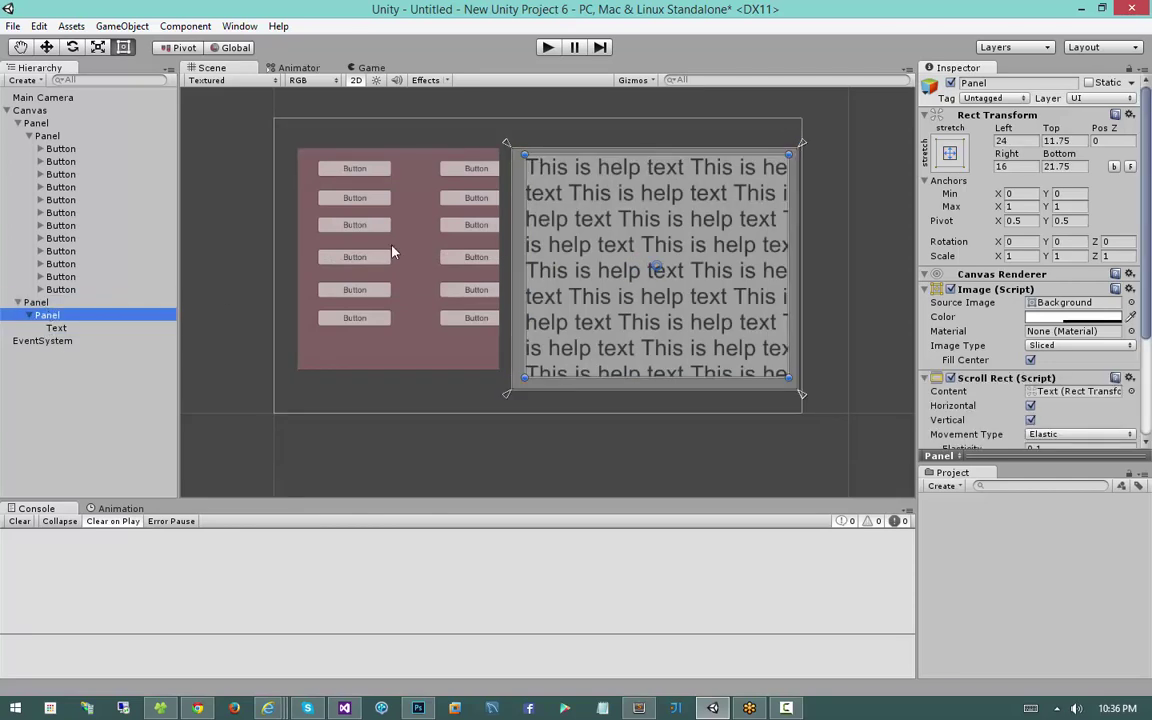
left_click_drag(610, 228, 604, 231)
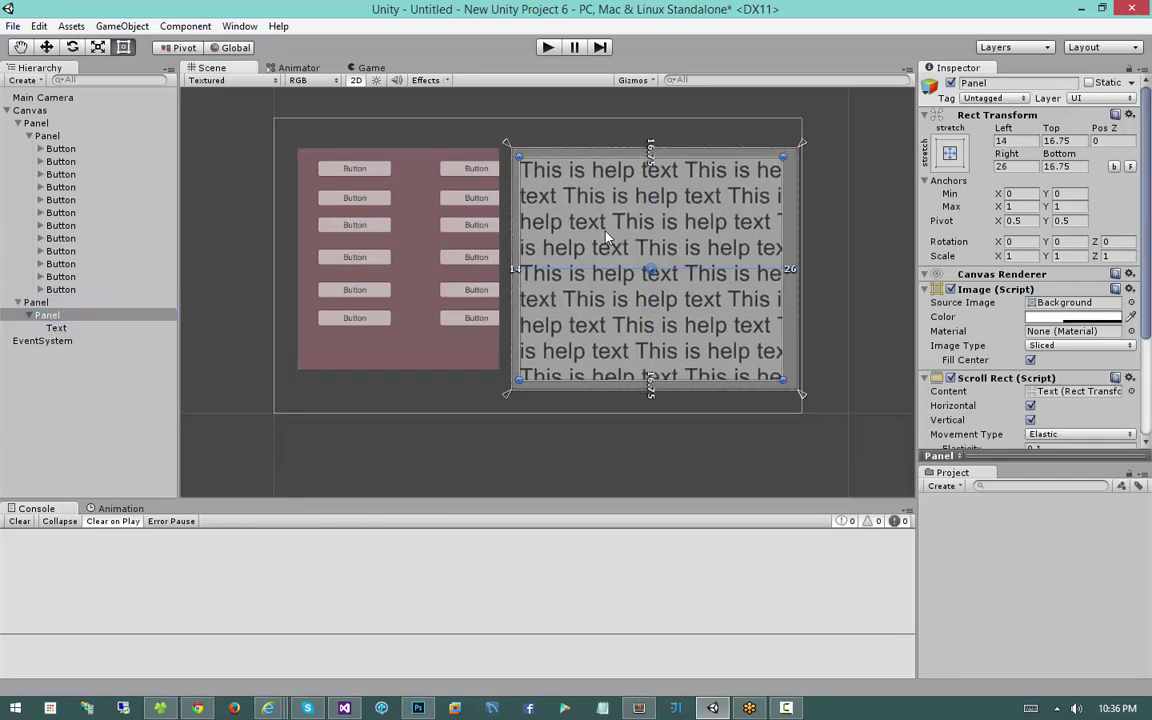
left_click(49, 316)
scroll(1008, 420, "down", 3)
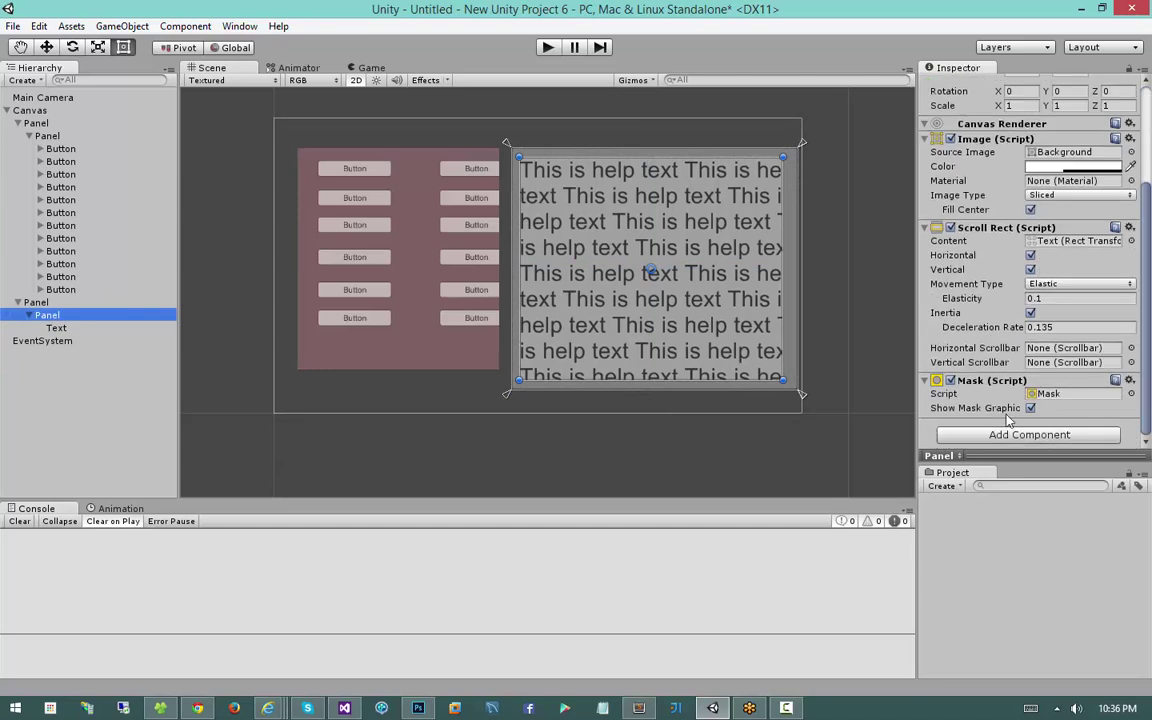
left_click(1030, 408)
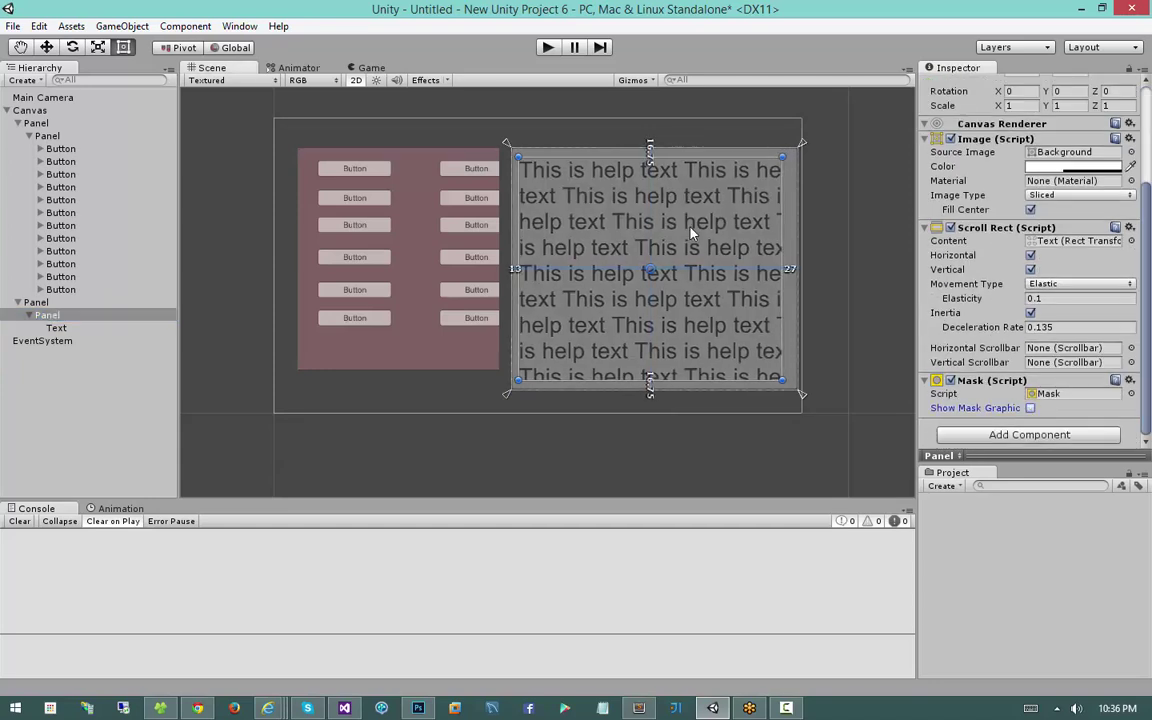
Set the inner panel's Left, Top, Right and Bottom to 10 and move the outer panel to Left 410, Top 51.5, Right 10, Bottom 39.5
scroll(952, 155, "up", 3)
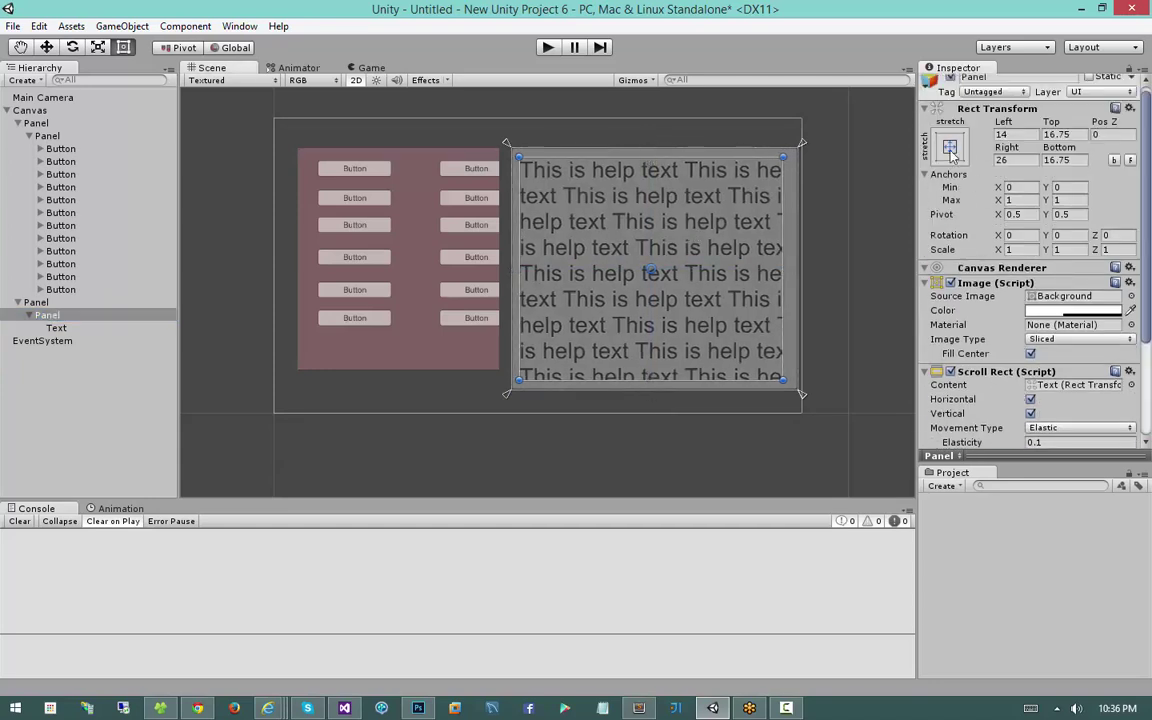
left_click(950, 148)
left_click(1023, 134)
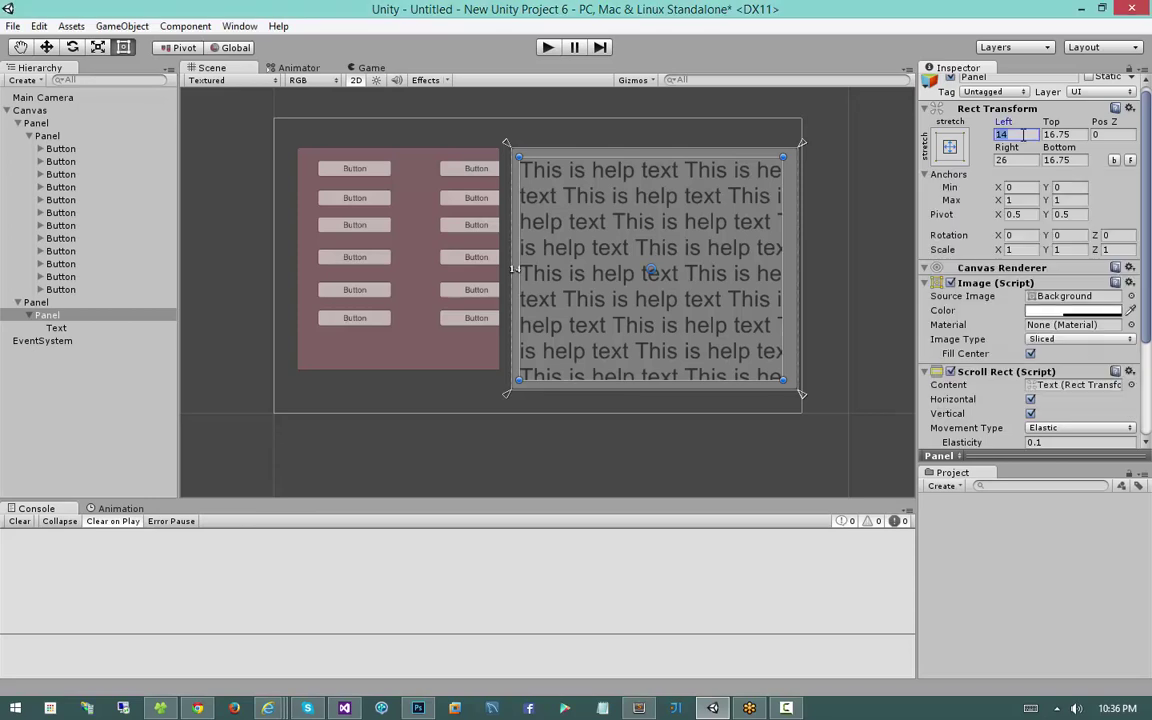
type("10")
key("Tab")
type("10")
key("Tab")
key("Tab")
type("10")
key("Tab")
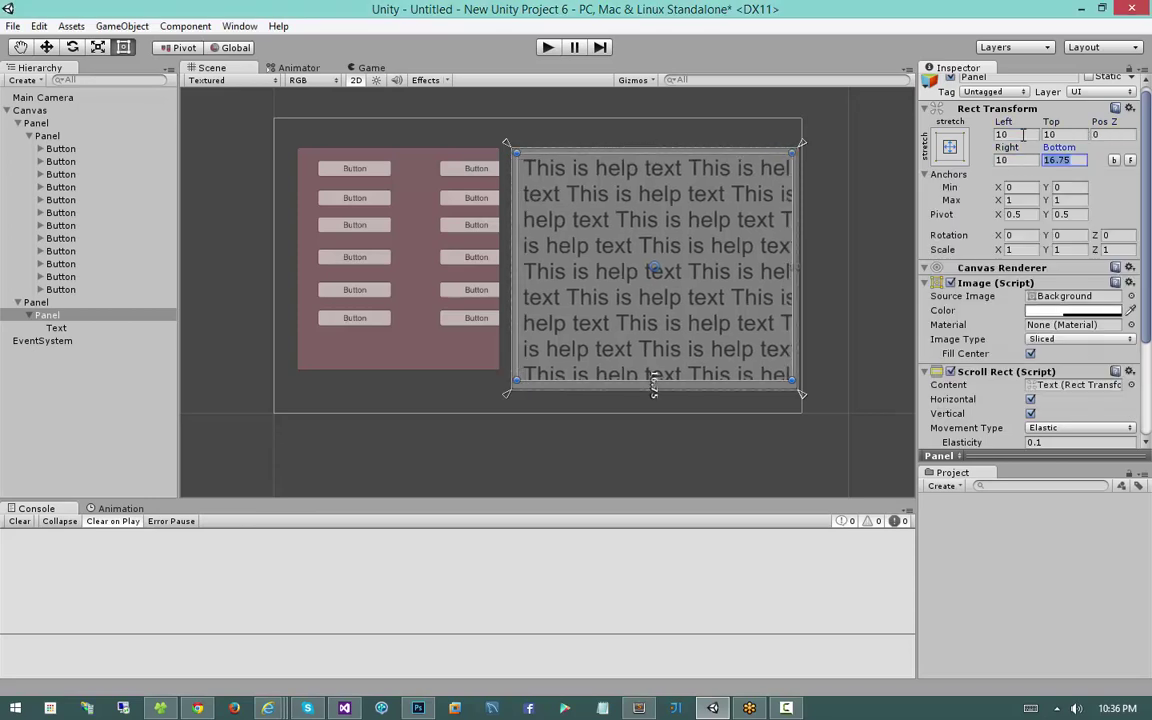
type("10")
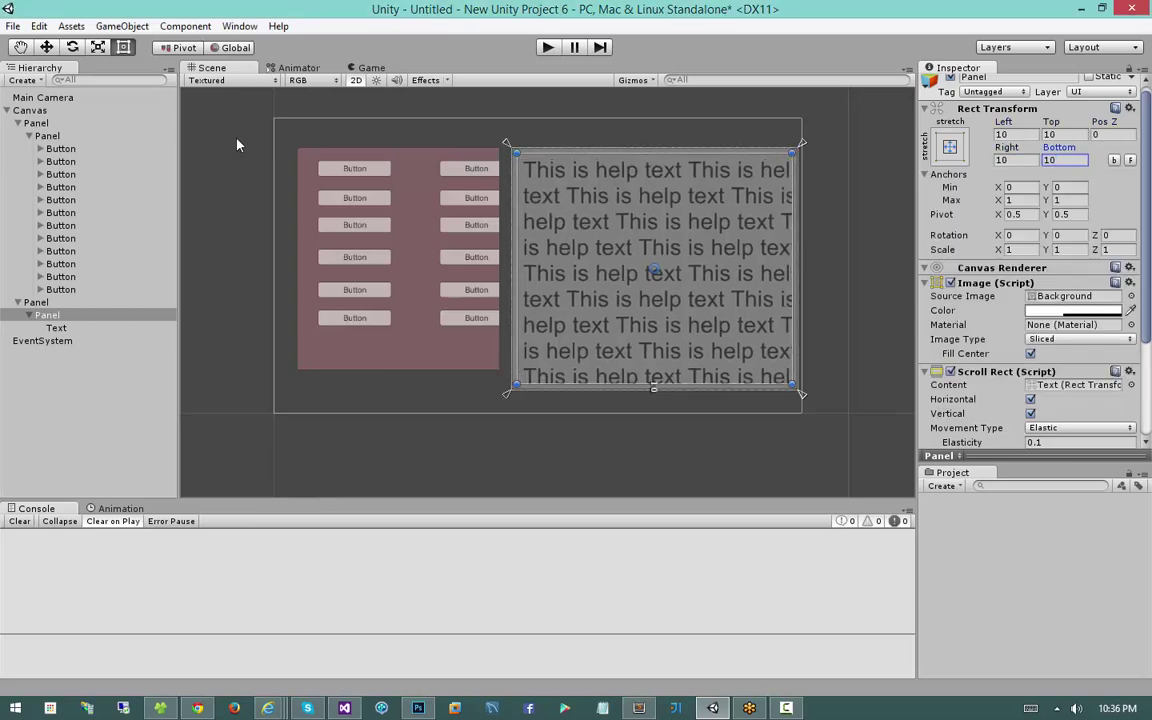
left_click(80, 302)
left_click(604, 239)
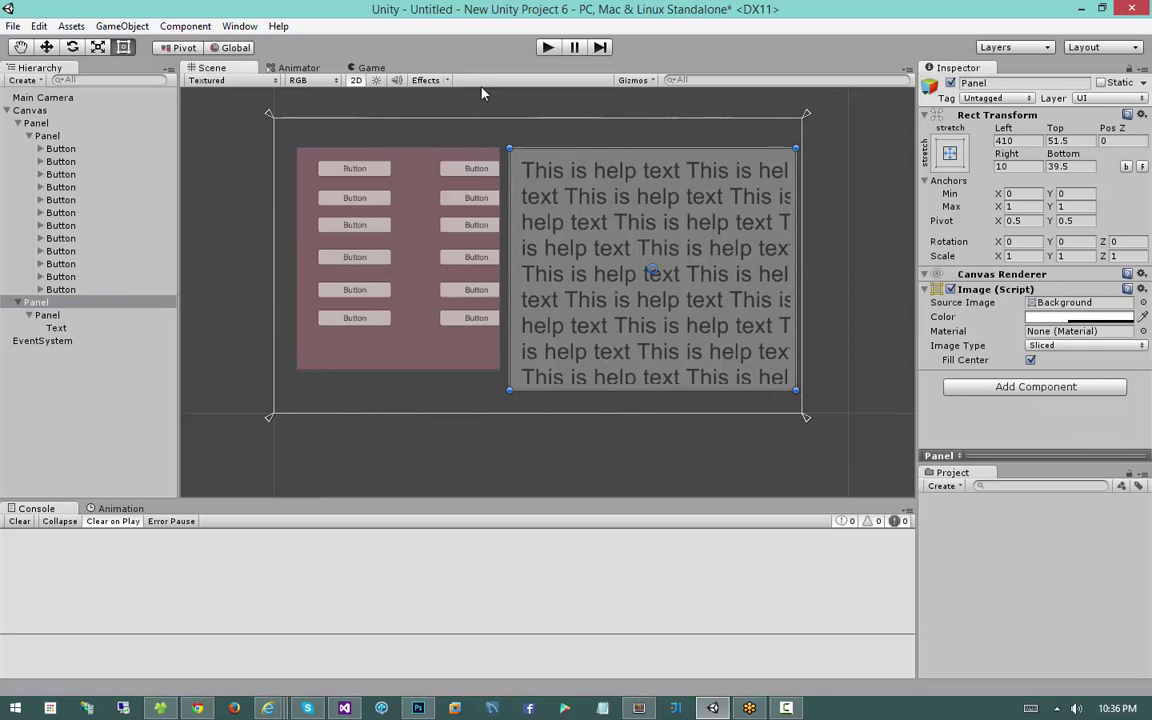
Run the scene and test scrolling the button panel and the framed help text
left_click(543, 52)
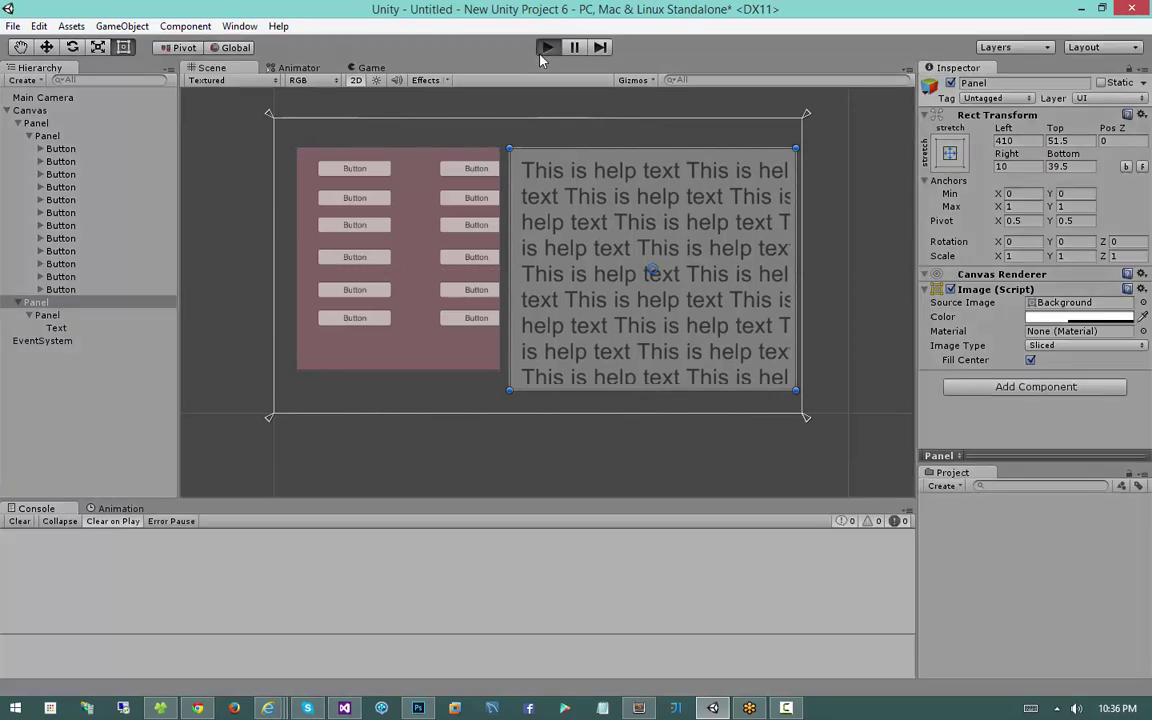
left_click_drag(758, 355, 710, 380)
left_click_drag(395, 335, 748, 430)
left_click_drag(740, 360, 746, 301)
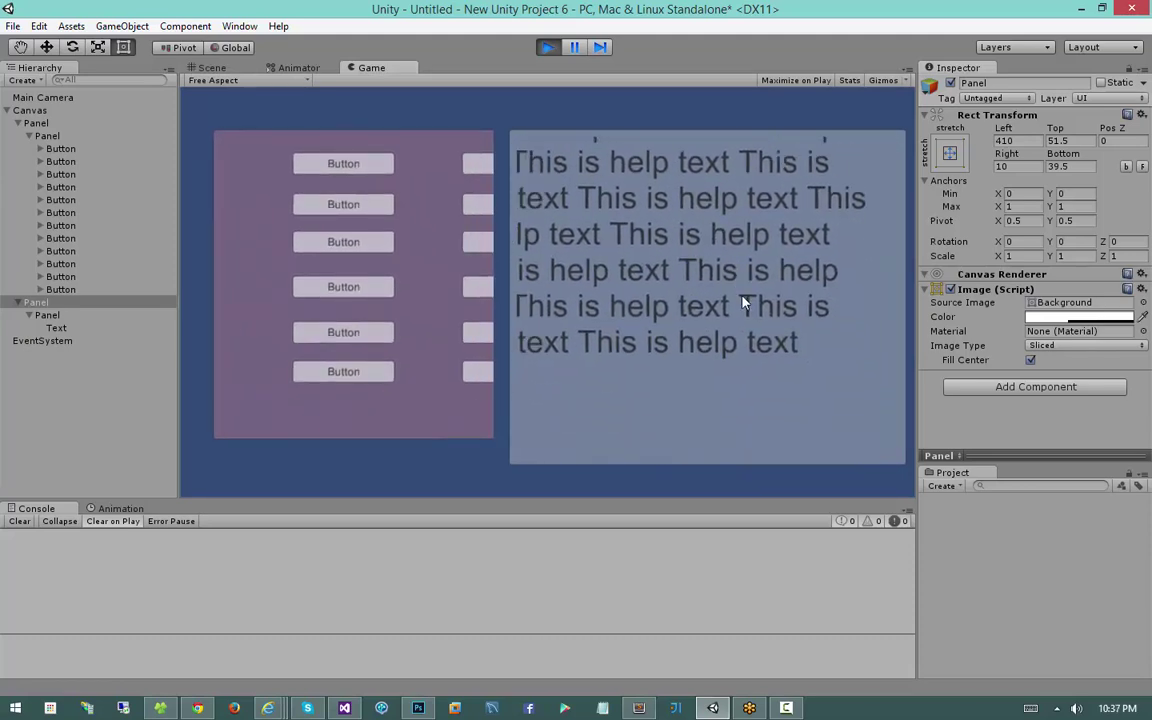
Stop the scene, review the inner help text panel's Scroll Rect settings, and rerun it to test scrolling the text in both directions
left_click(548, 47)
left_click(38, 302)
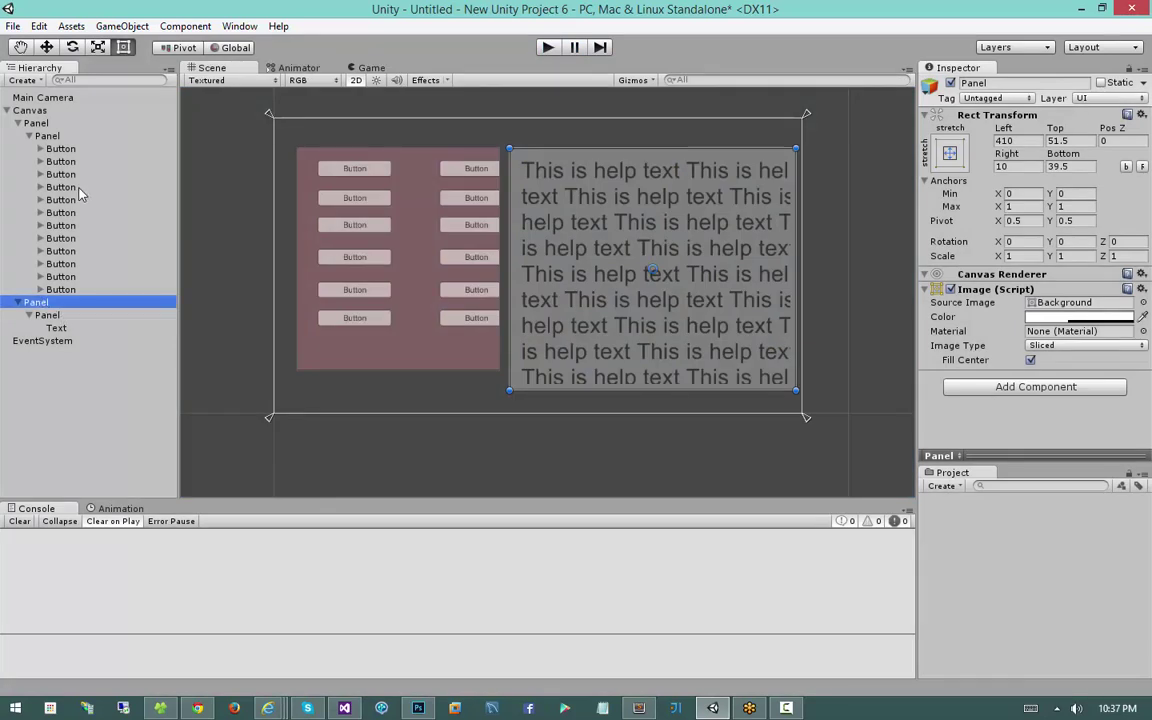
left_click(60, 315)
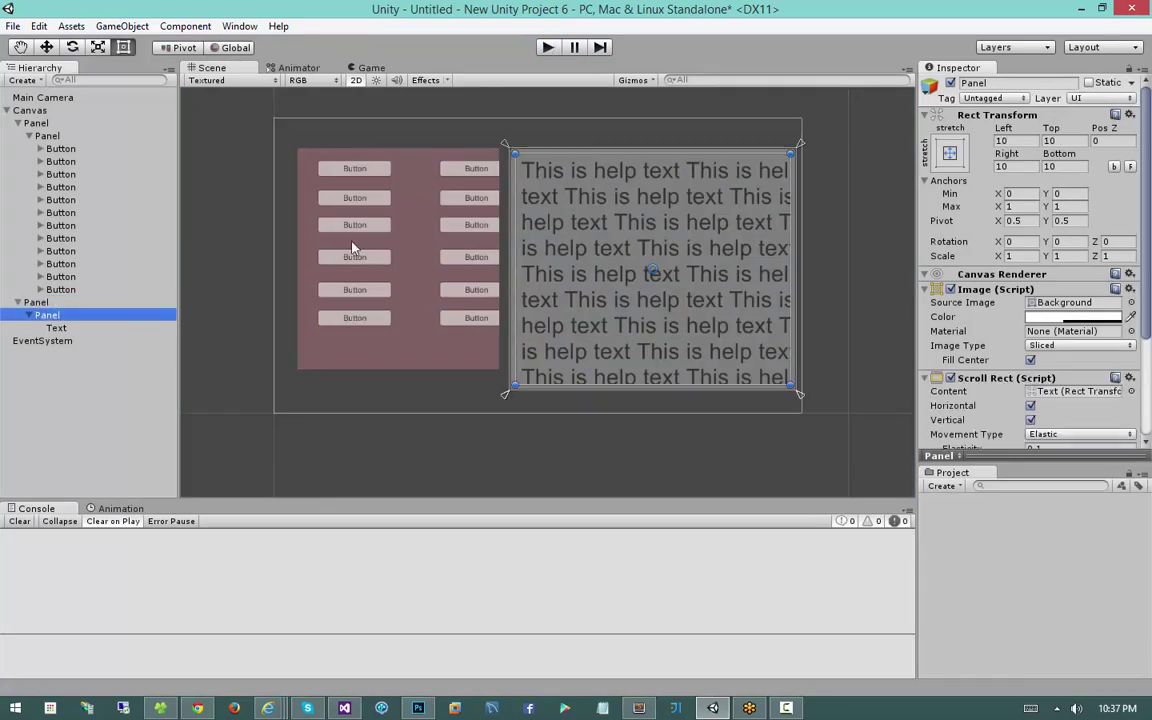
scroll(1030, 300, "down", 3)
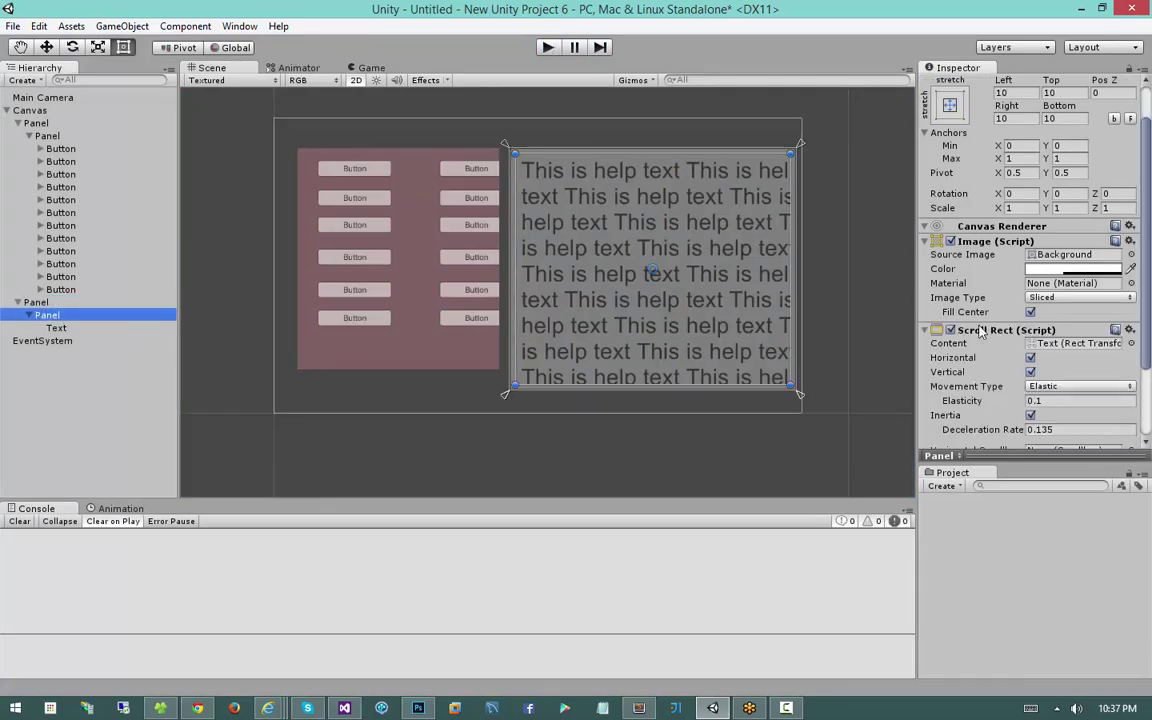
left_click(548, 47)
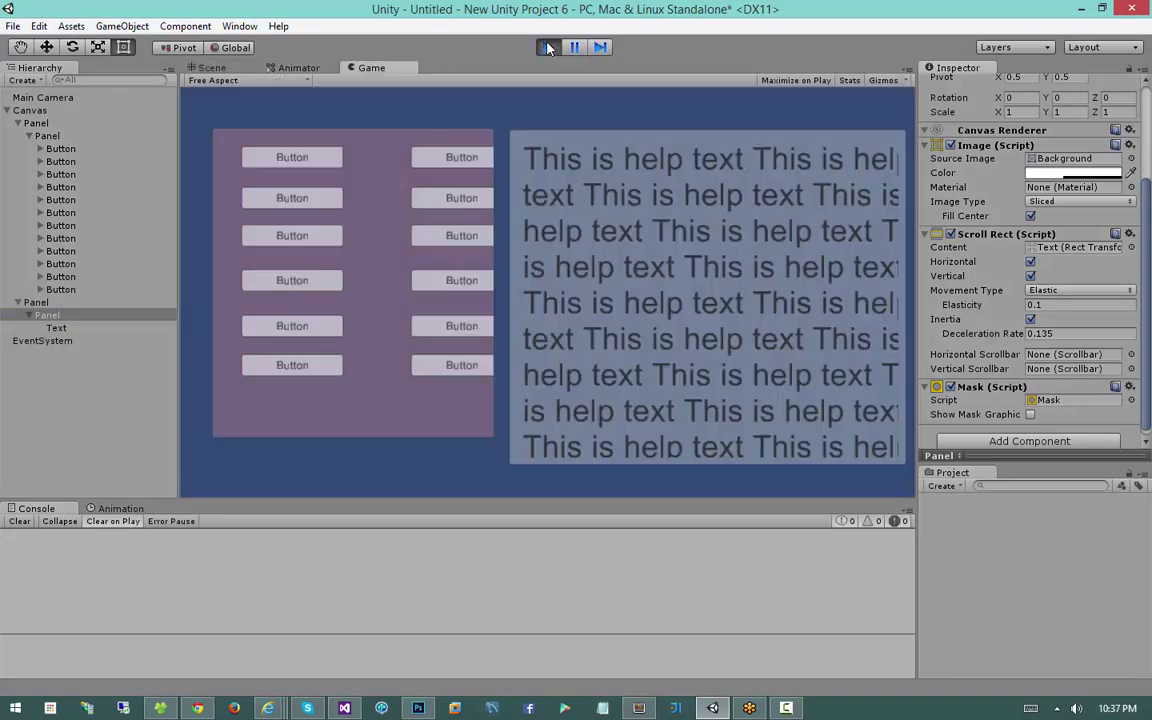
left_click_drag(690, 308, 650, 190)
left_click_drag(902, 362, 687, 221)
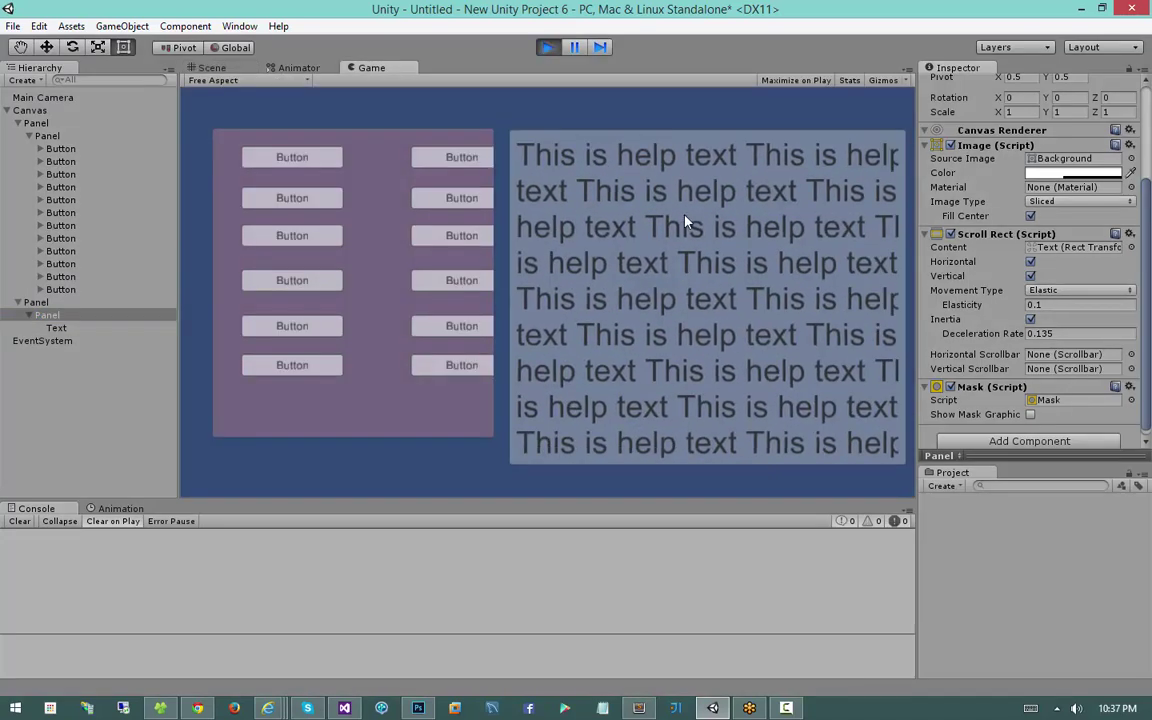
Turn off Horizontal in the help text panel's Scroll Rect during play and test vertical-only scrolling
left_click(1031, 262)
left_click_drag(783, 284, 751, 207)
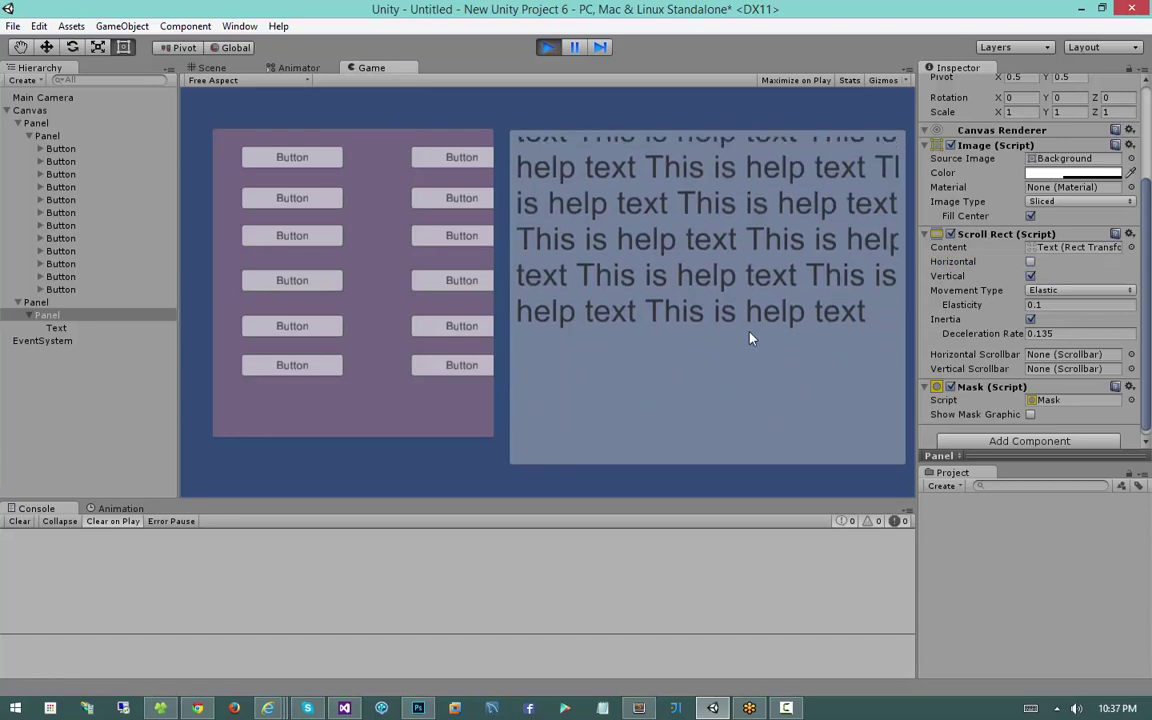
left_click_drag(750, 333, 738, 460)
left_click_drag(738, 460, 693, 110)
left_click_drag(719, 436, 735, 335)
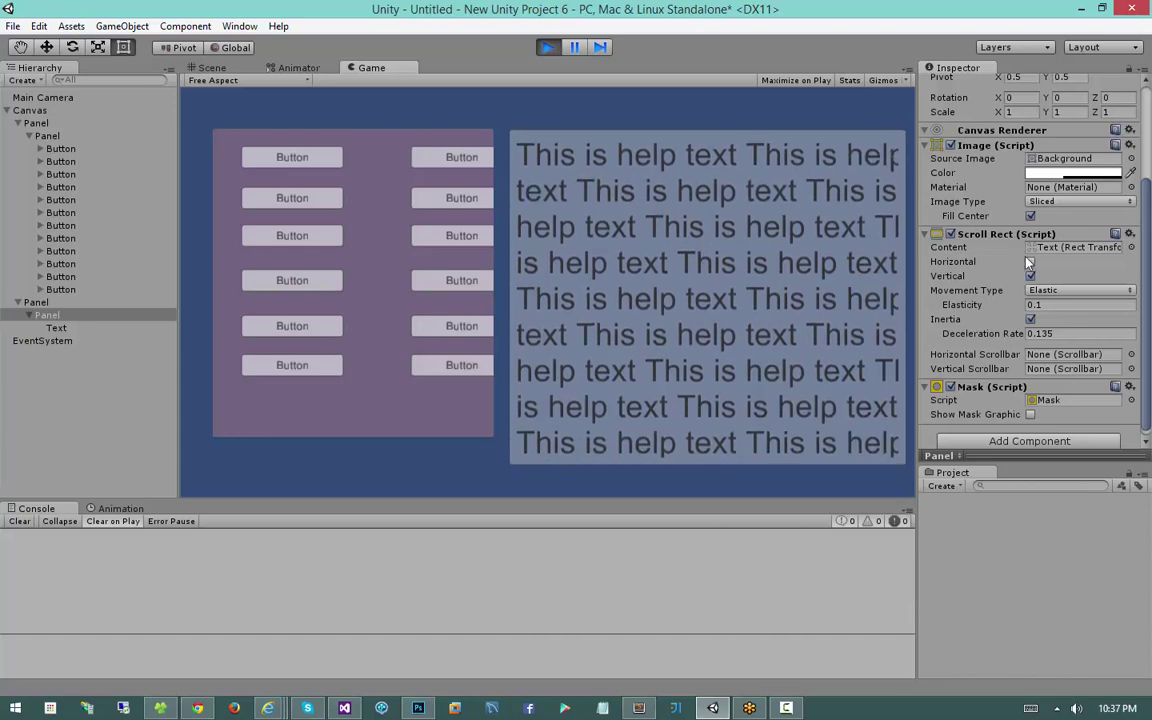
Turn Horizontal back on, test sideways scrolling of the help text with Vertical disabled, and re-enable Vertical
left_click(1030, 261)
left_click_drag(652, 288, 602, 255)
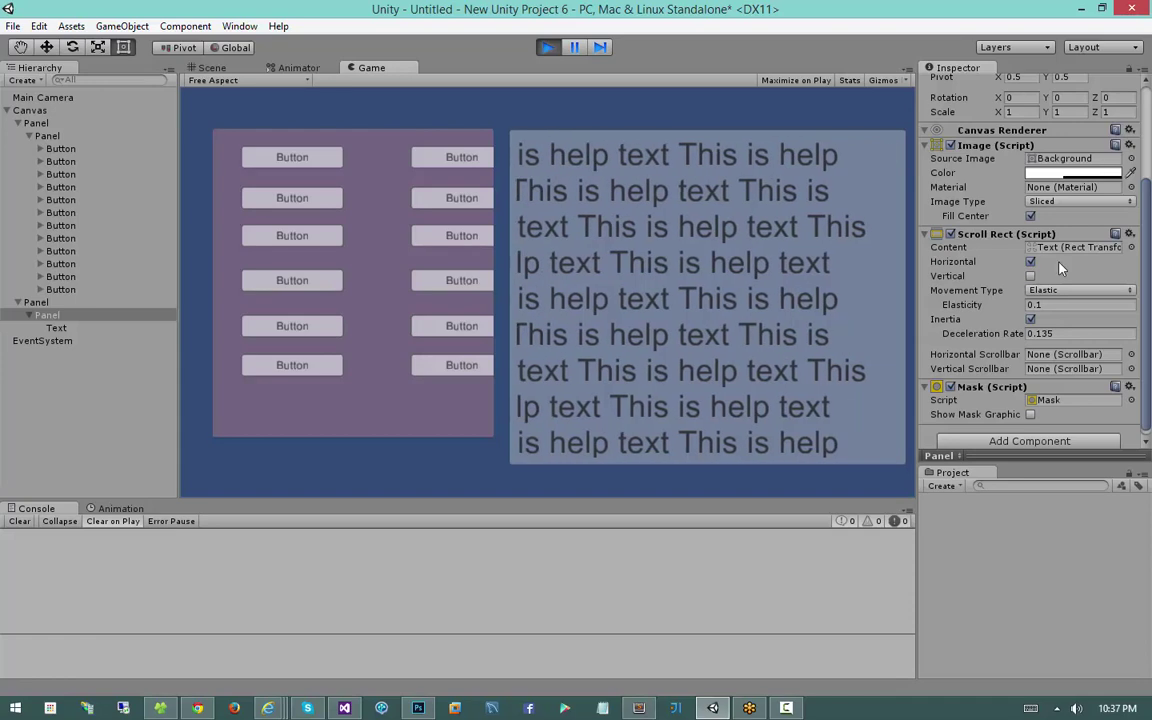
left_click(1031, 276)
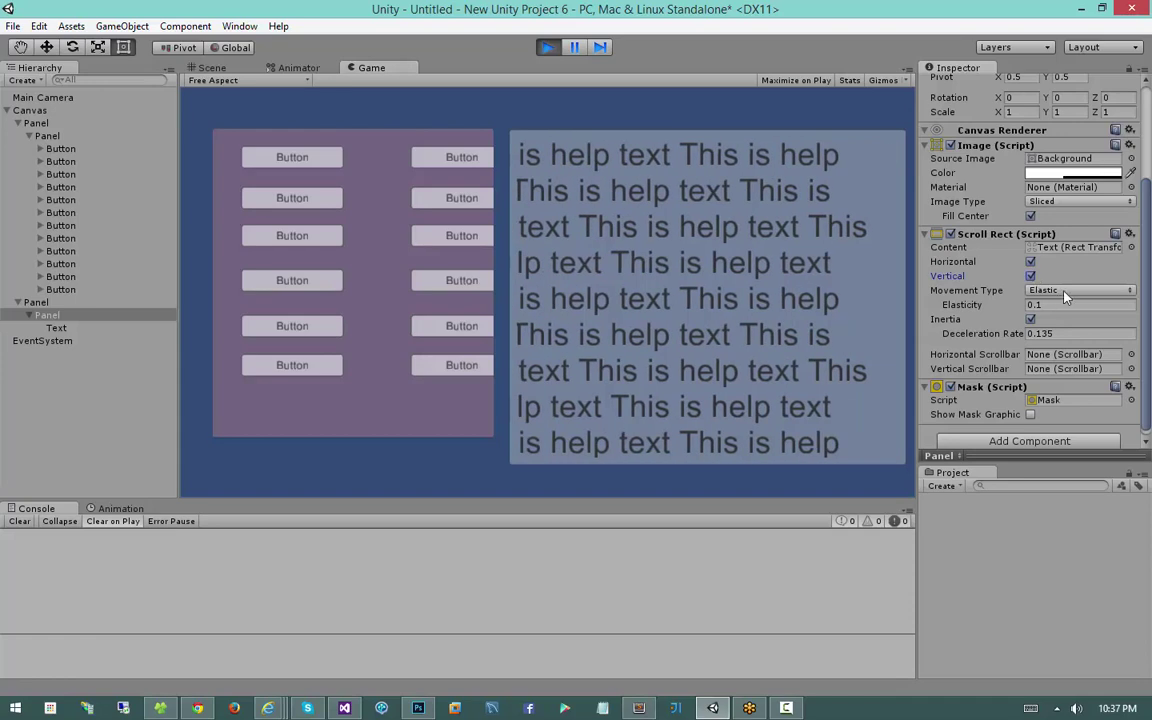
Set the Scroll Rect's Movement Type to Unrestricted and test moving the help text far beyond its frame
left_click(1065, 291)
left_click(1065, 379)
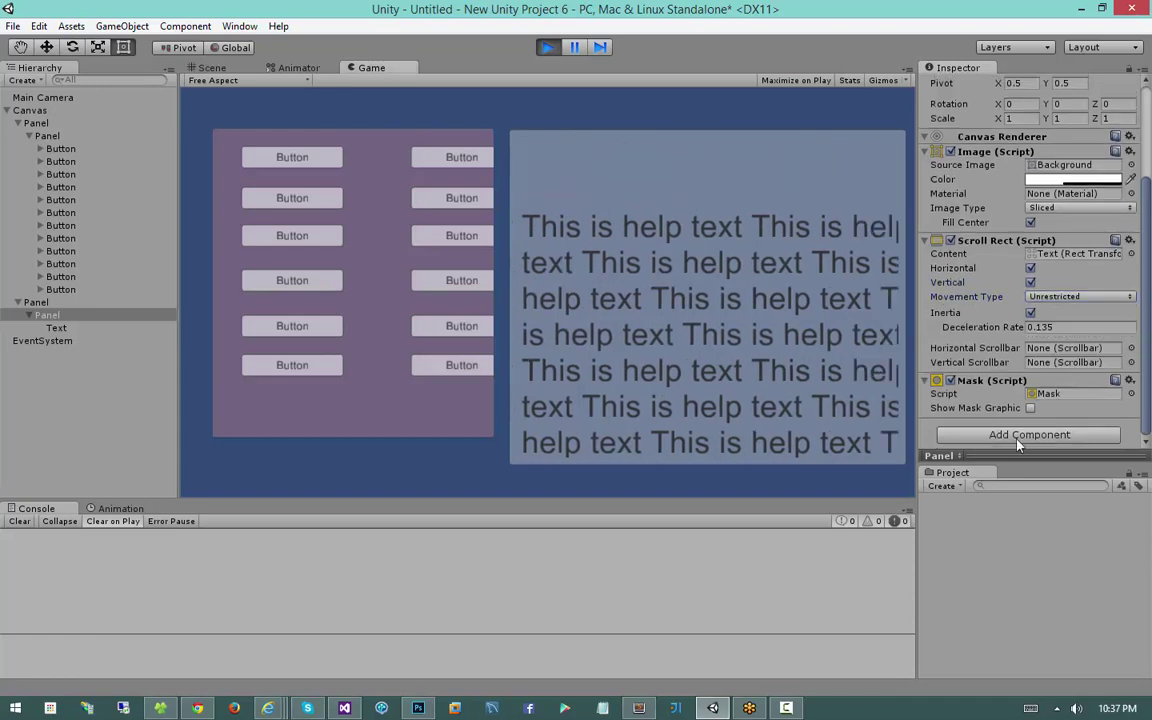
left_click_drag(610, 250, 630, 231)
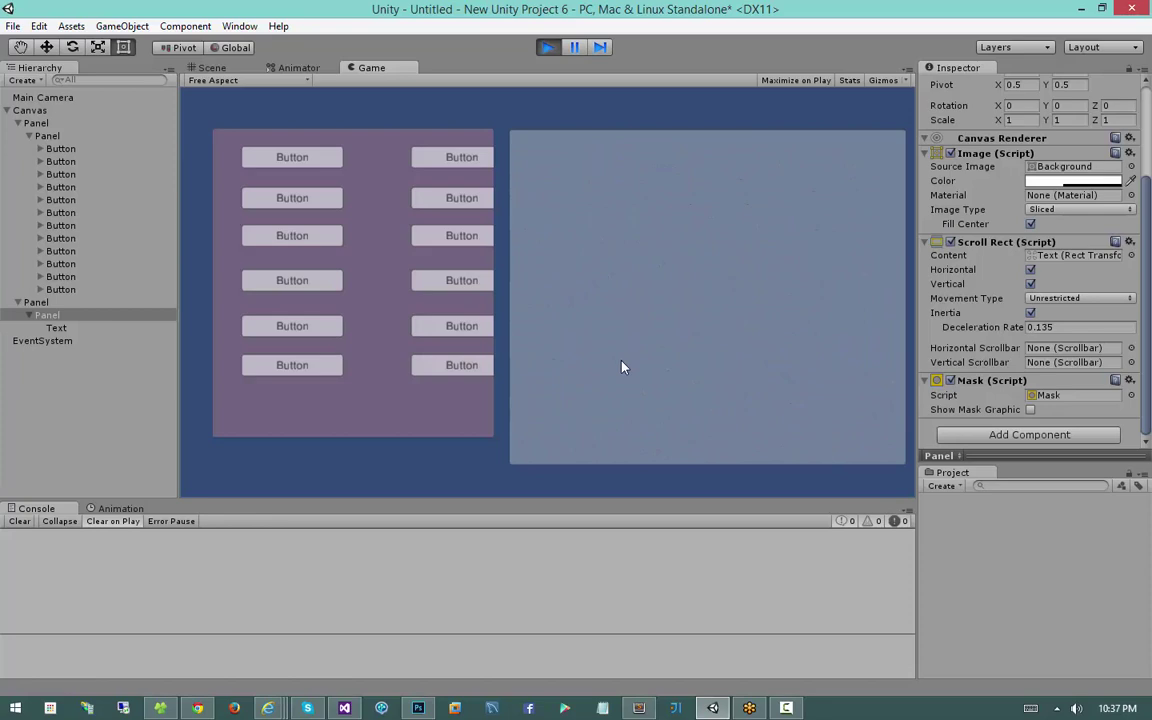
left_click_drag(621, 361, 730, 357)
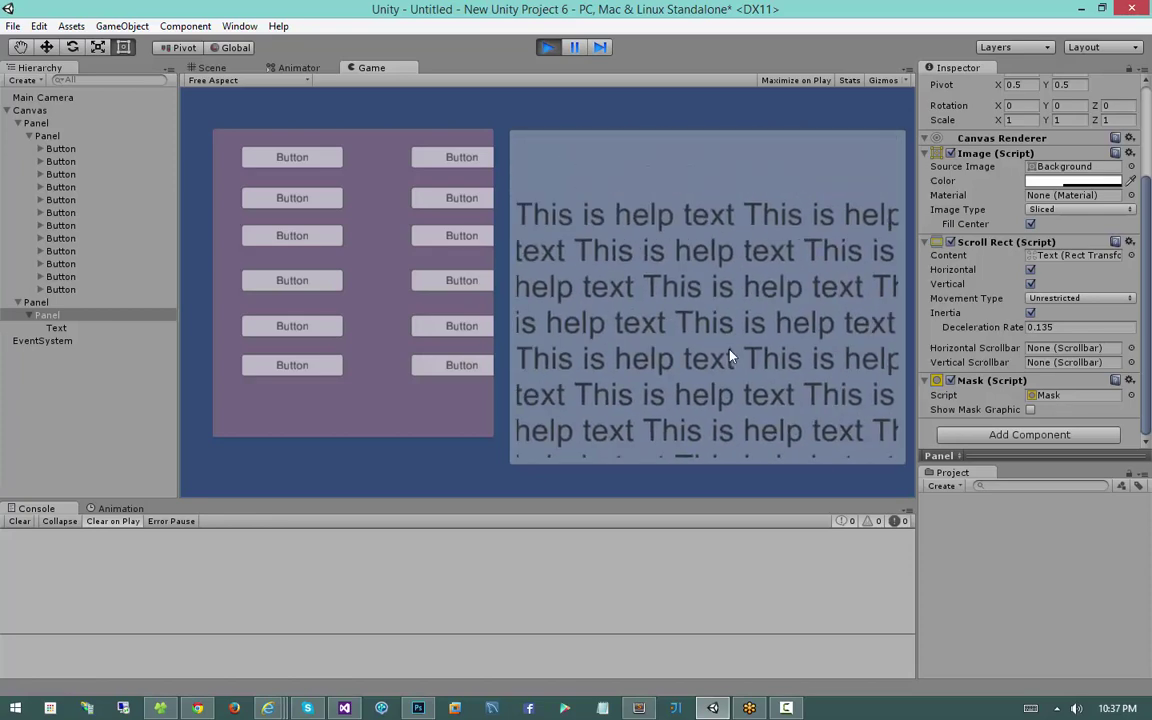
Set the Scroll Rect's Movement Type to Elastic and test pulling the help text past its edges
left_click(1080, 298)
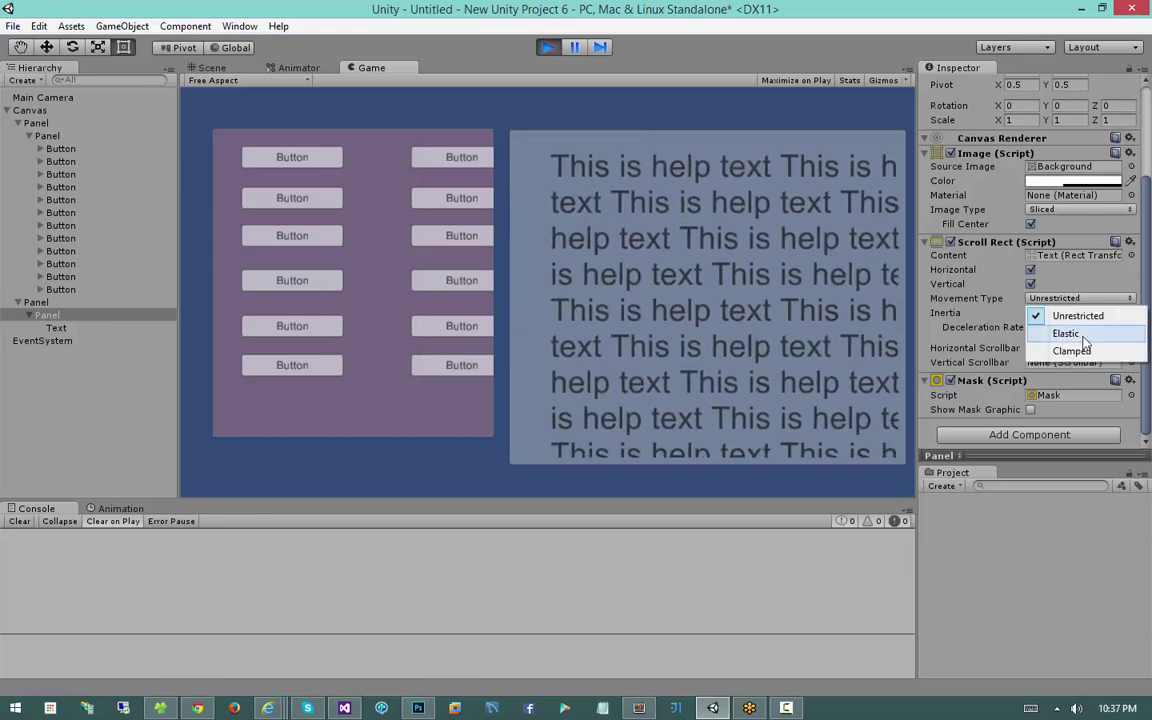
left_click(1066, 334)
left_click_drag(699, 244, 674, 260)
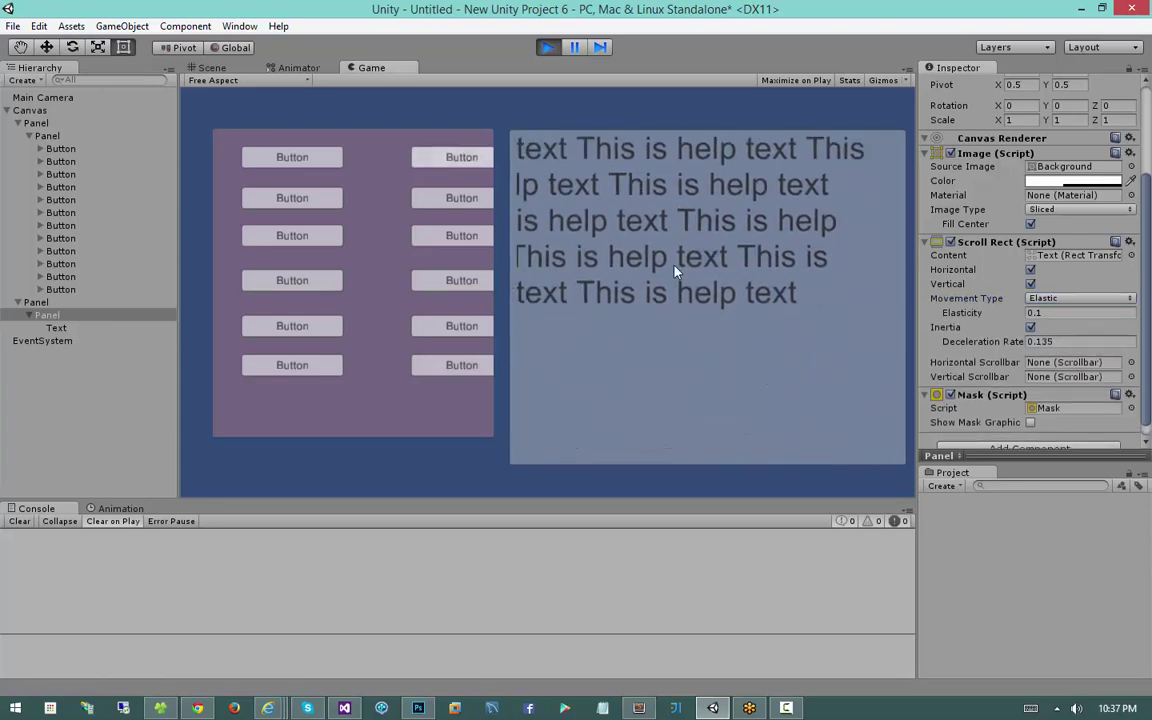
left_click_drag(760, 246, 689, 270)
Set the Scroll Rect's Movement Type to Clamped and test scrolling the help text against its limits
left_click(1080, 298)
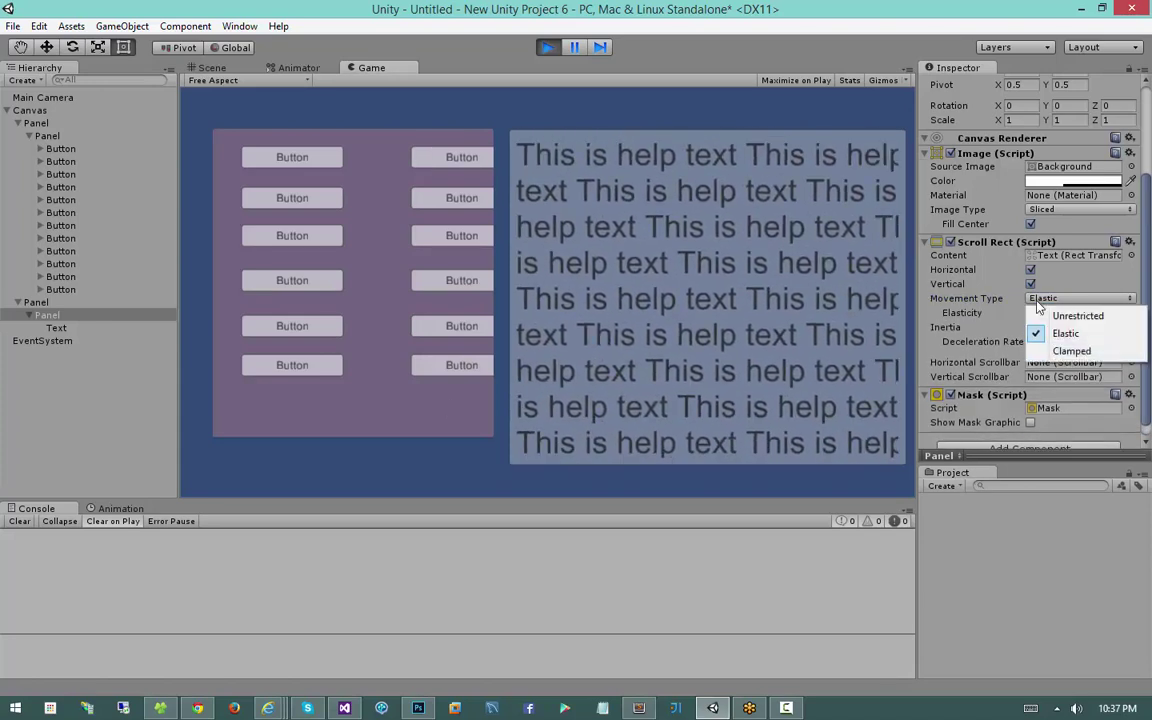
left_click(1058, 355)
left_click_drag(735, 400, 868, 280)
left_click_drag(1053, 280, 700, 262)
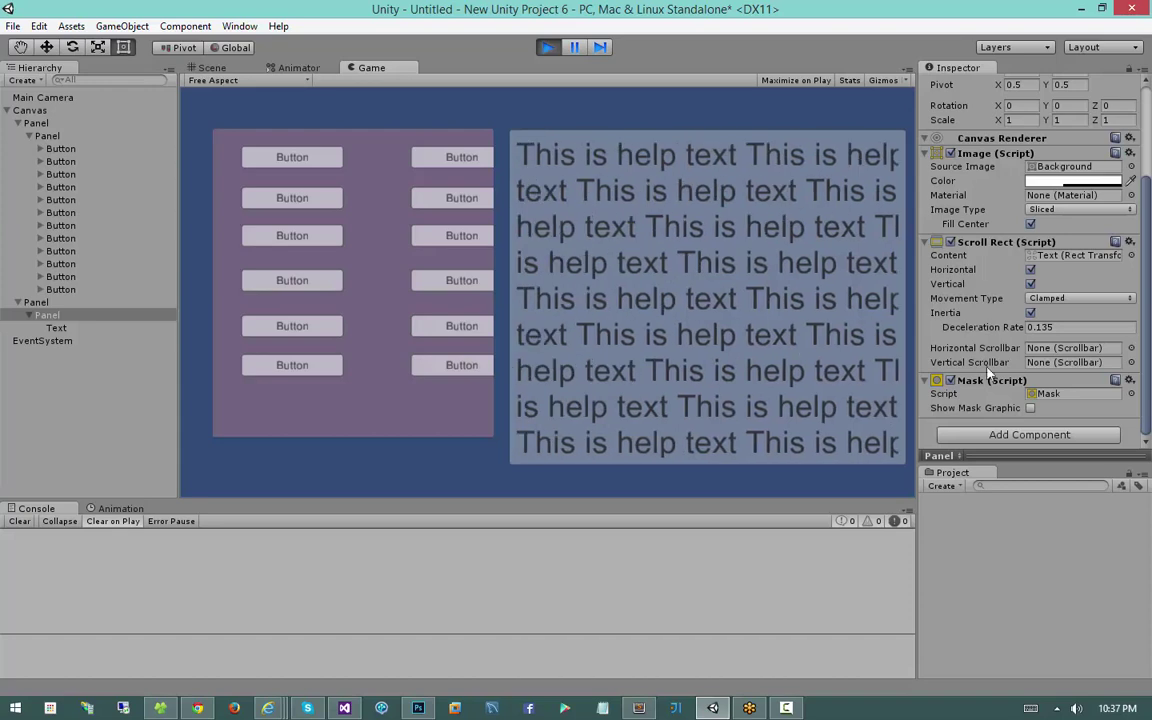
Set the Scroll Rect's Deceleration Rate to 0 and test scrolling the help text
left_click(1050, 328)
left_click_drag(692, 296, 789, 417)
left_click_drag(700, 420, 688, 497)
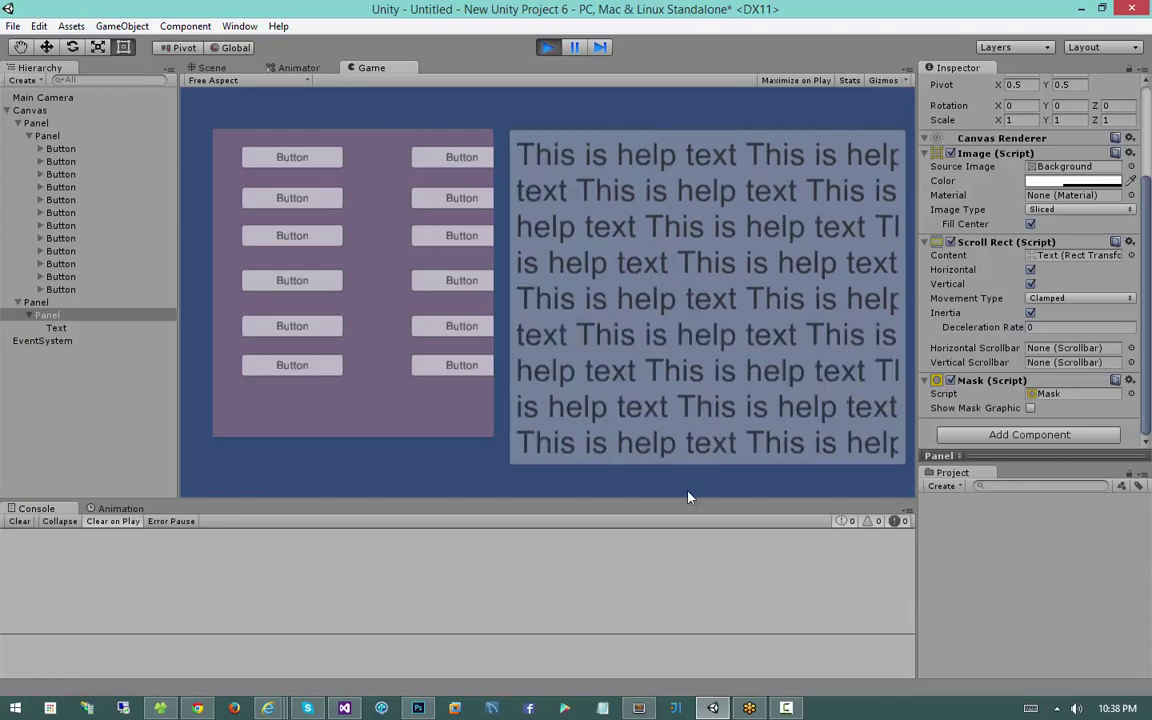
Set the Scroll Rect's Deceleration Rate to 1, test scrolling the help text, and stop the scene
left_click(1056, 328)
left_click_drag(746, 310, 814, 429)
left_click_drag(803, 385, 873, 238)
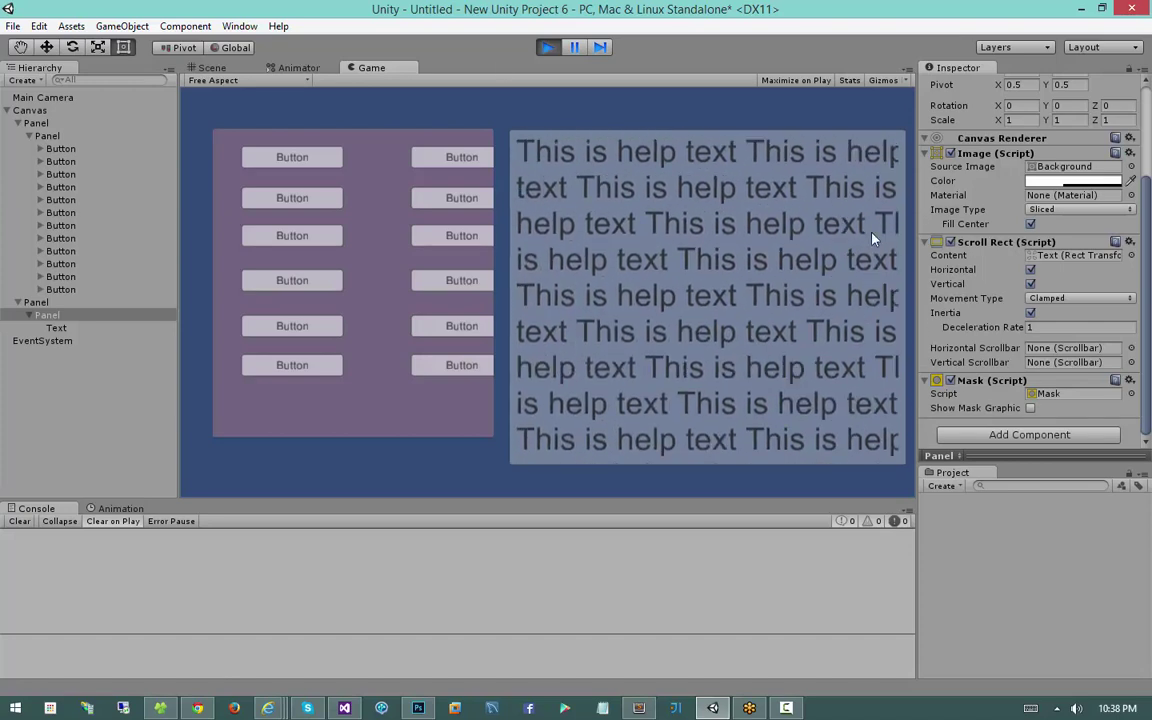
left_click(547, 47)
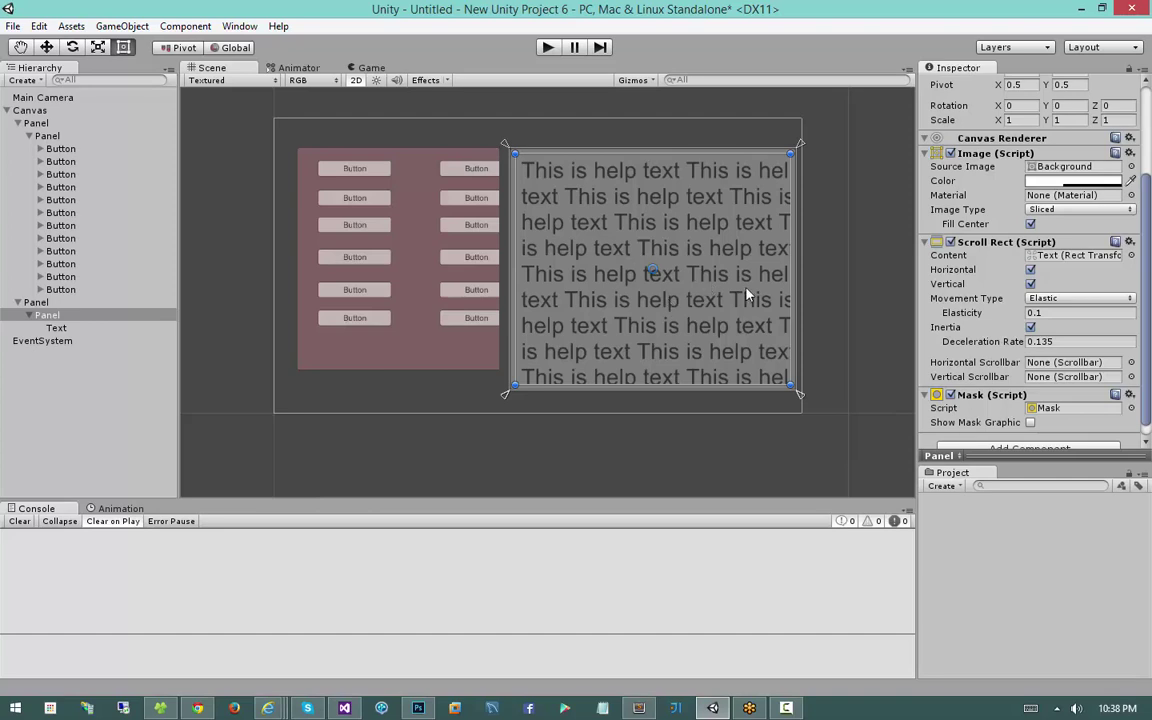
Set the inner help text panel's Bottom and Right offsets to 30, leaving margins inside the outer frame panel
scroll(747, 294, "up", 2)
mouse_move(748, 329)
middle_mouse_down()
mouse_move(656, 280)
mouse_move(741, 353)
middle_mouse_up()
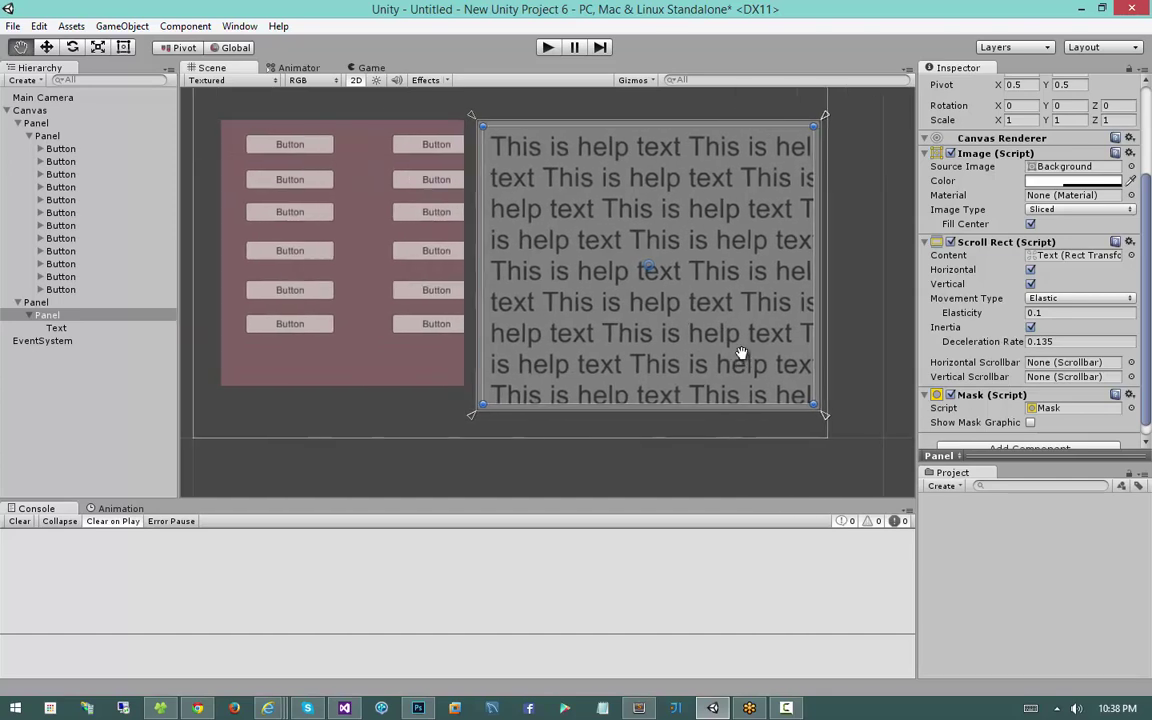
scroll(735, 350, "up", 3)
left_click(112, 302)
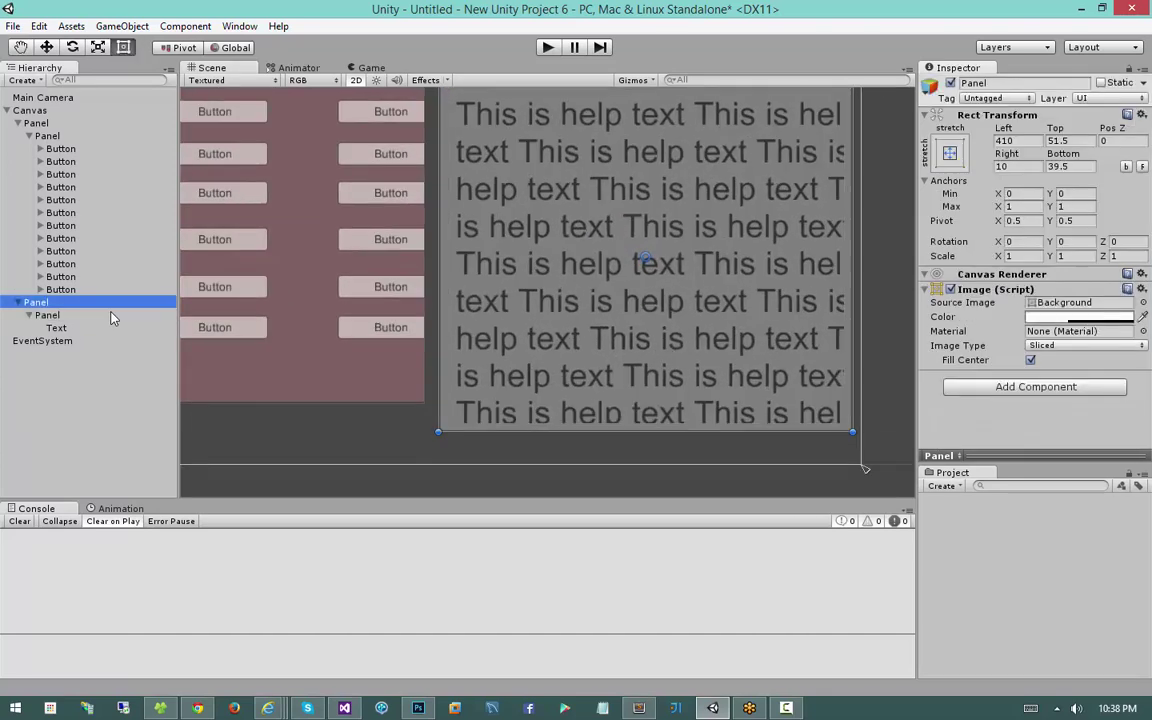
left_click(112, 316)
left_click_drag(616, 431, 616, 405)
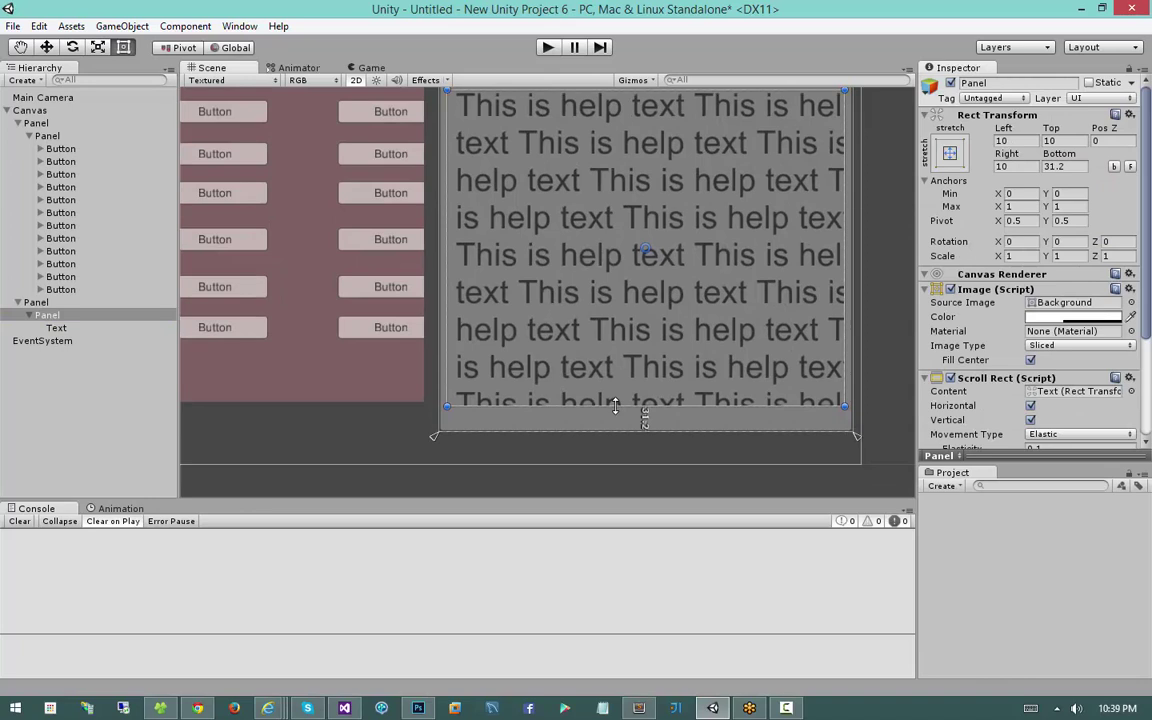
left_click(1062, 167)
type("30")
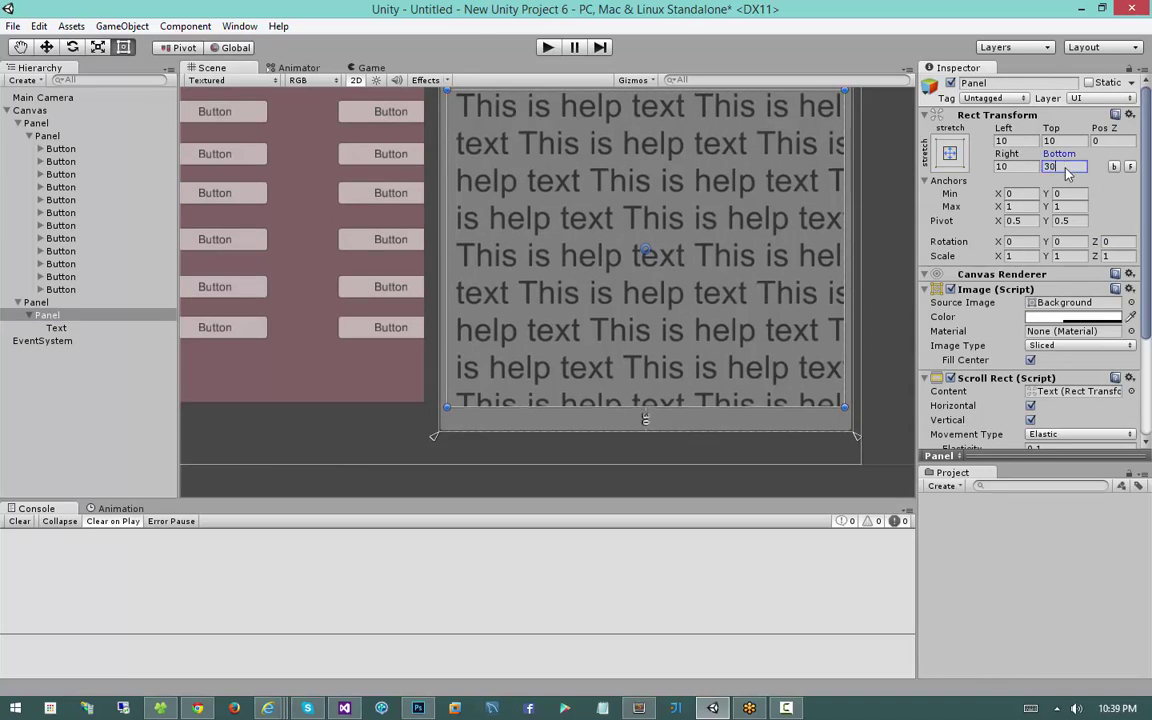
middle_click_drag(638, 224, 638, 226)
left_click(1012, 166)
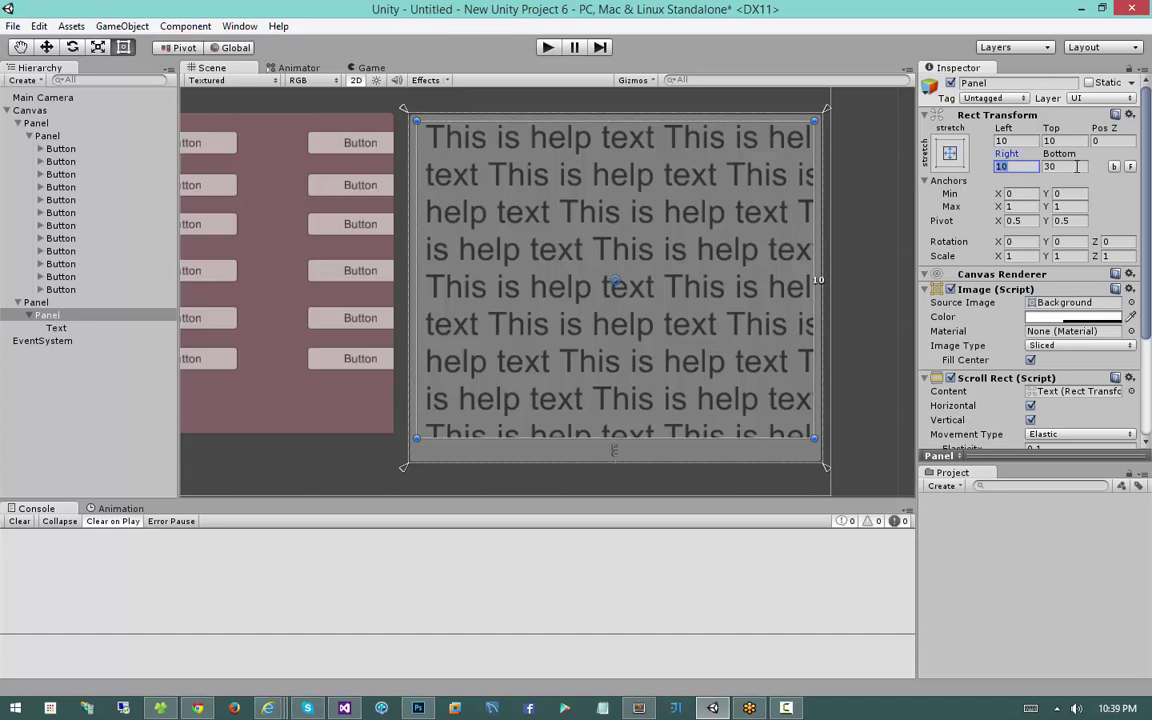
type("3")
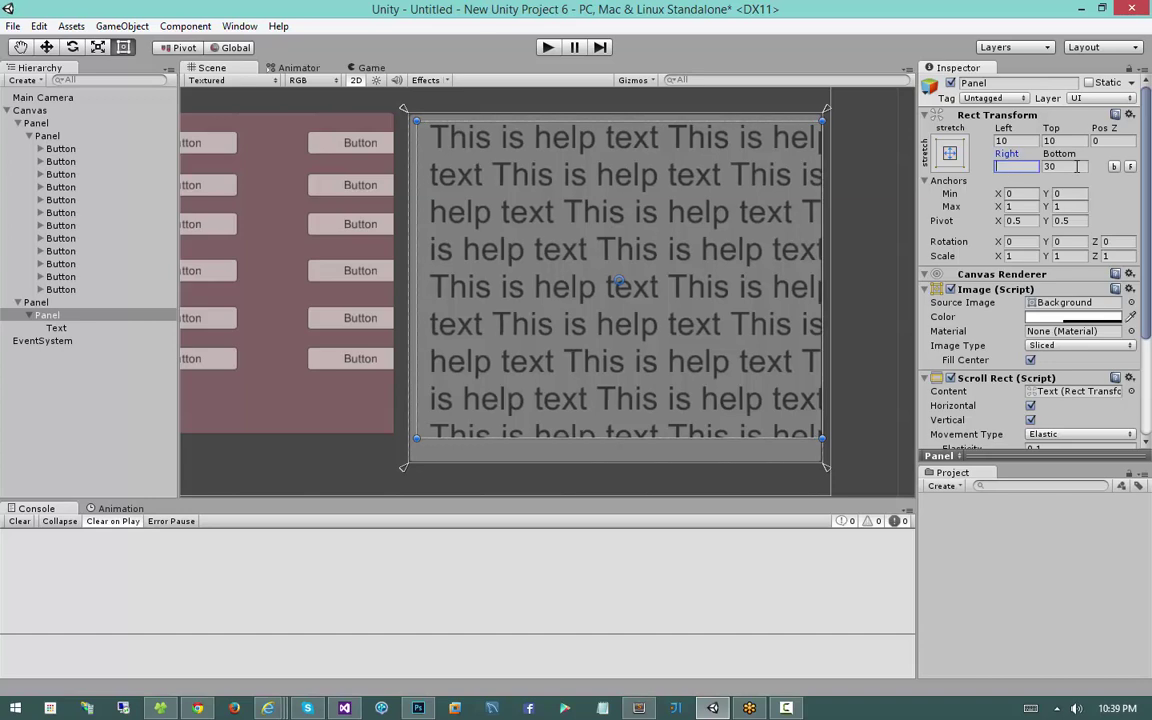
type("0")
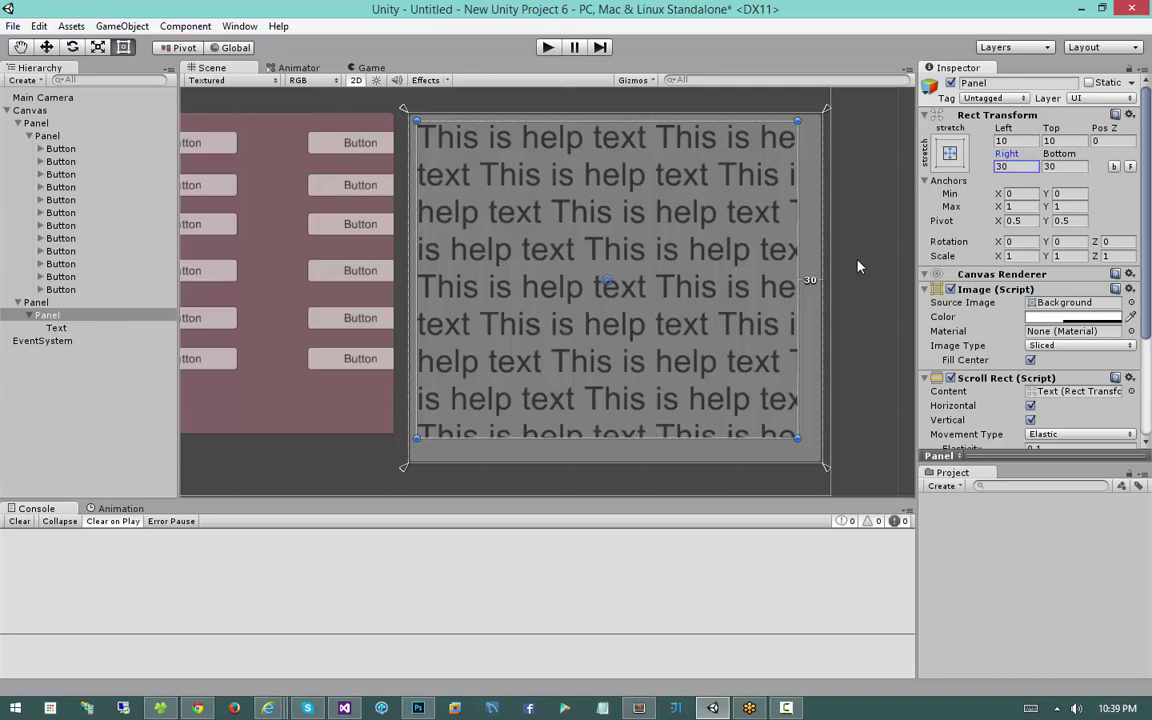
Add a Scrollbar to the outer help text panel and place it beneath the text's lower left corner, at about Pos X -174.5, Pos Y -191
left_click(50, 303)
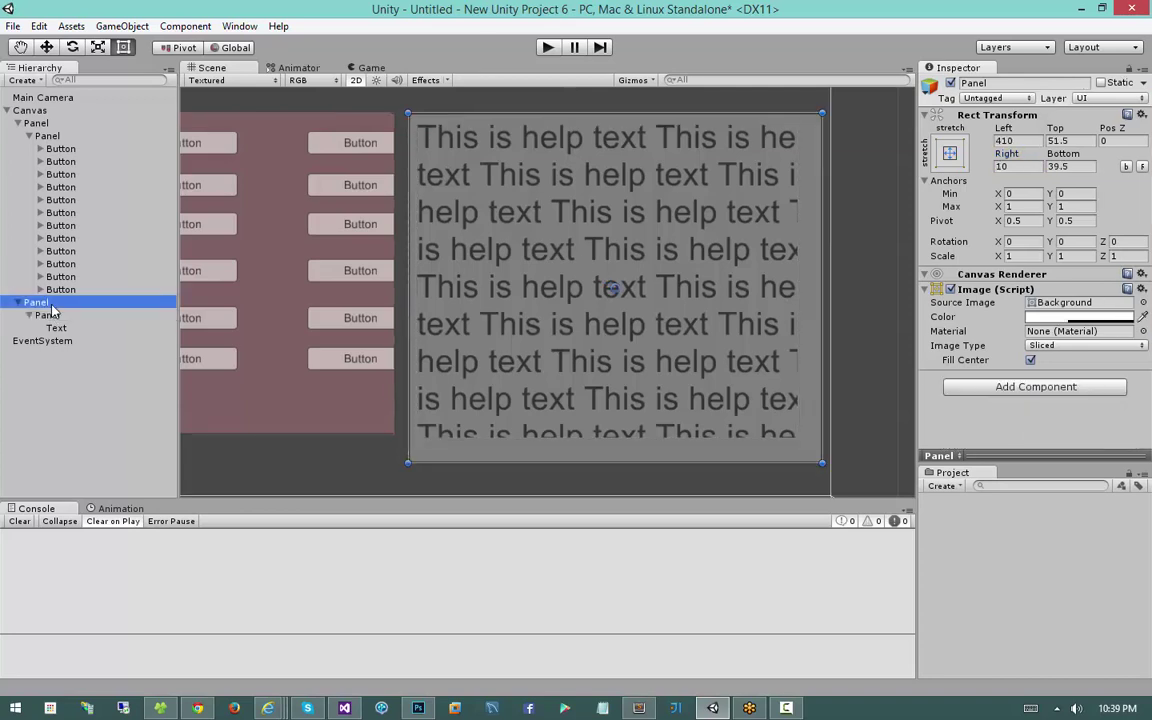
right_click(52, 310)
mouse_move(112, 526)
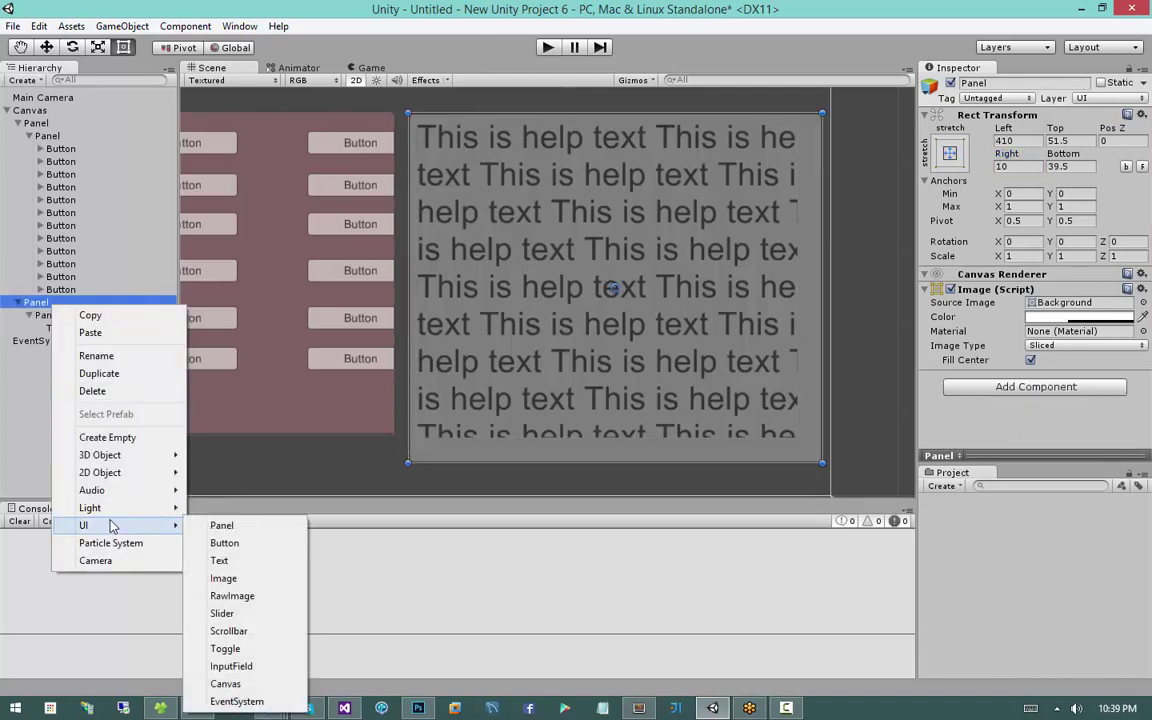
left_click(240, 631)
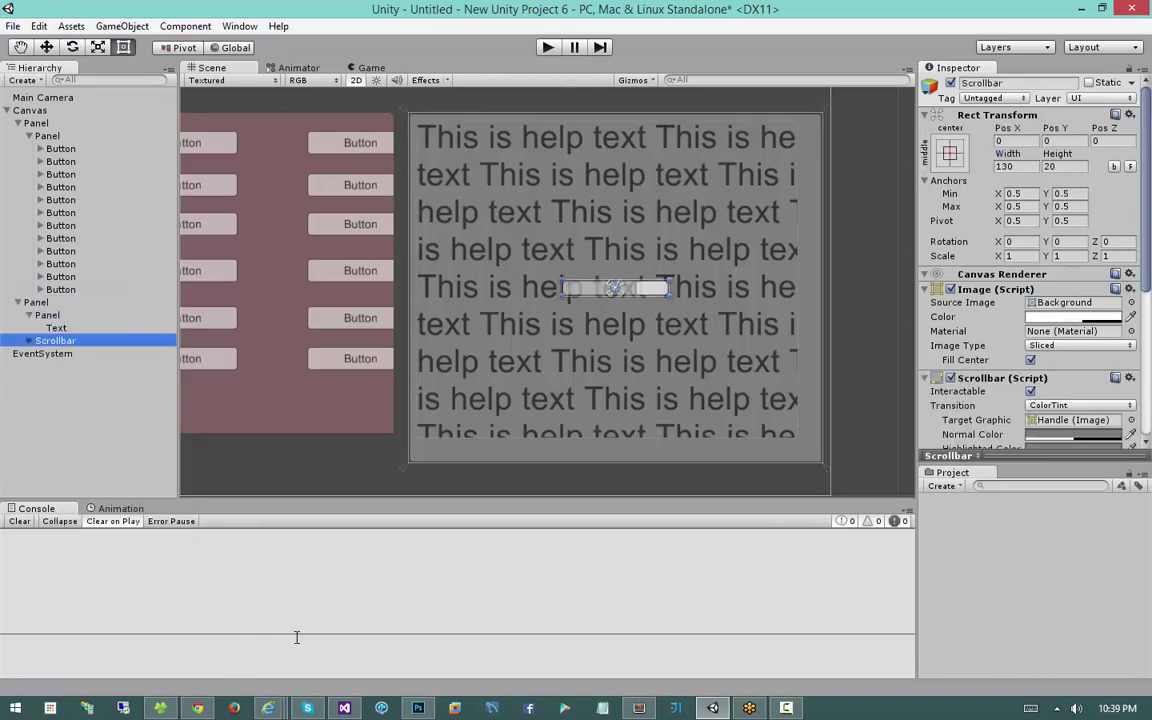
left_click_drag(661, 294, 514, 460)
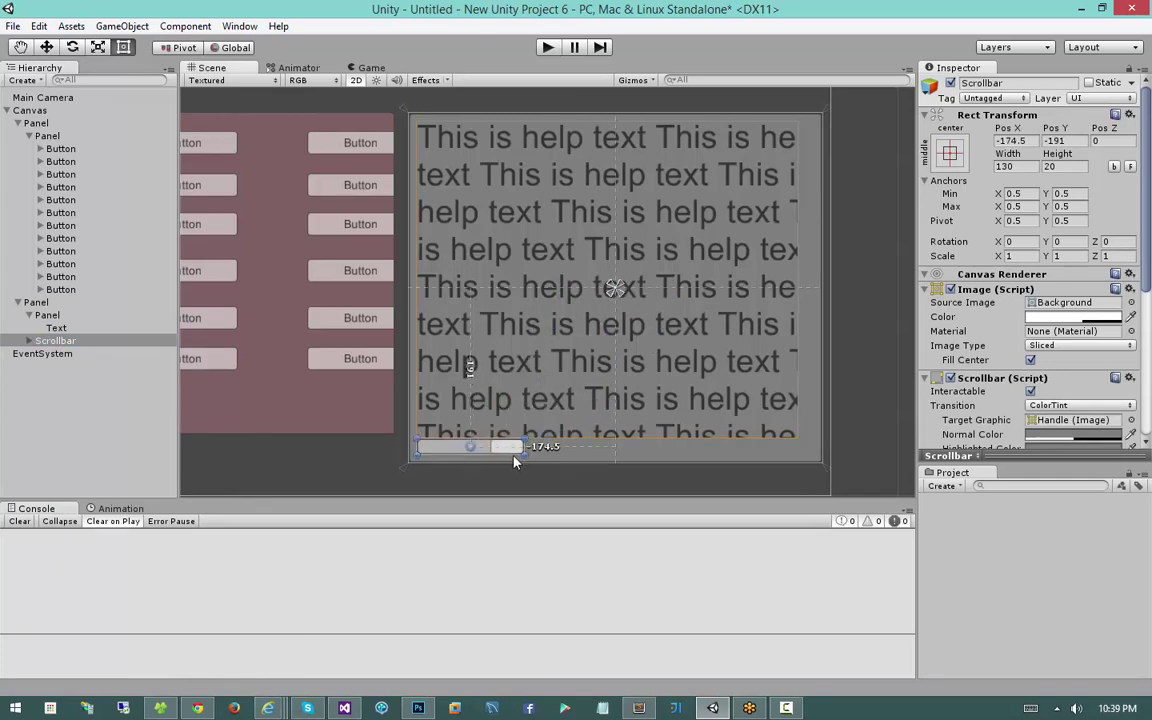
Reposition the whole Scrollbar object vertically so it sits centred in the gap between the help text and the frame's bottom edge
left_click(504, 447)
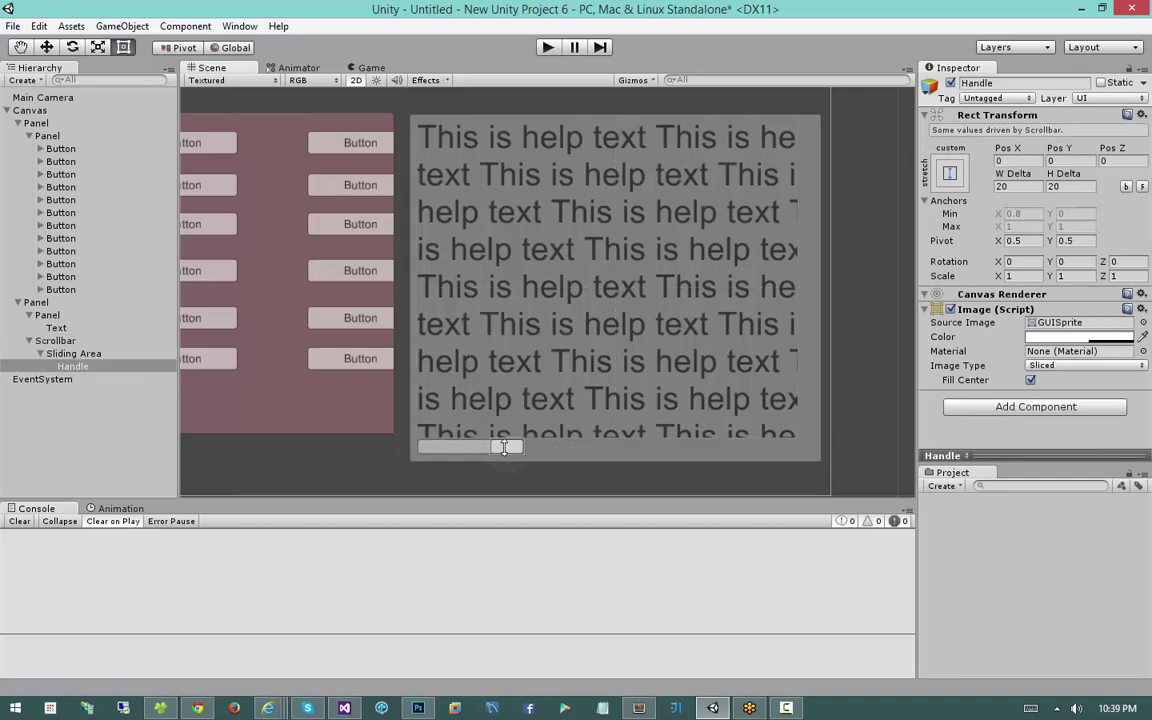
left_click(60, 341)
left_click(74, 354)
left_click(72, 366)
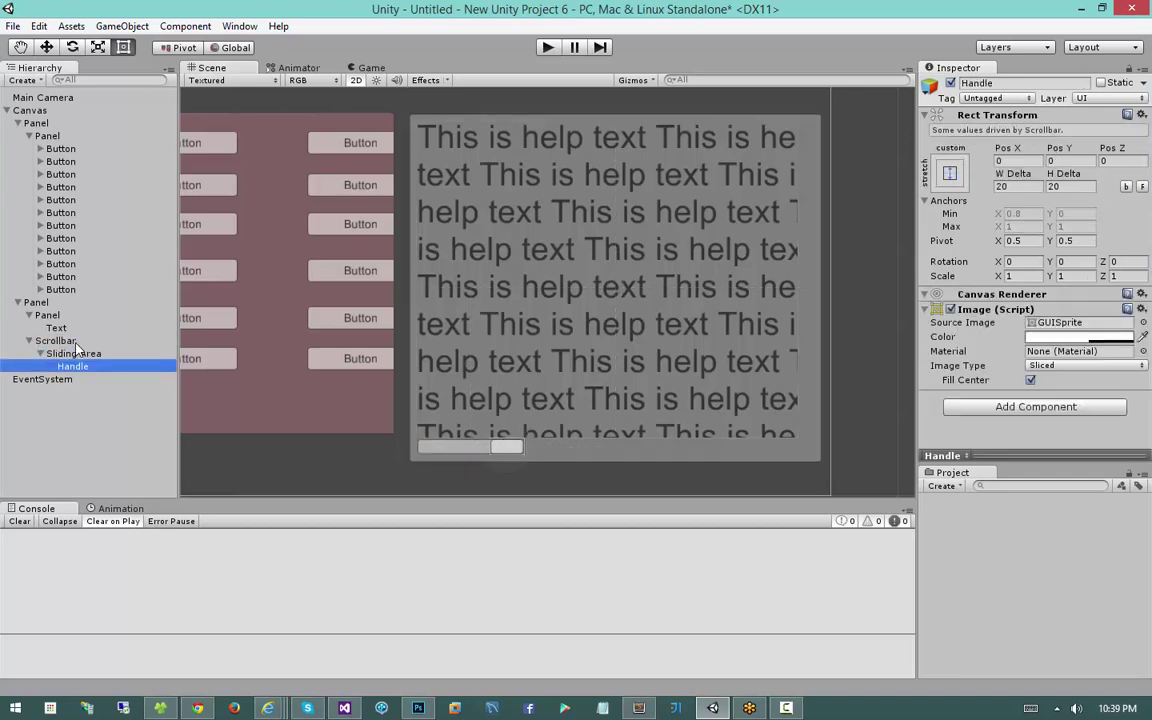
left_click(79, 342)
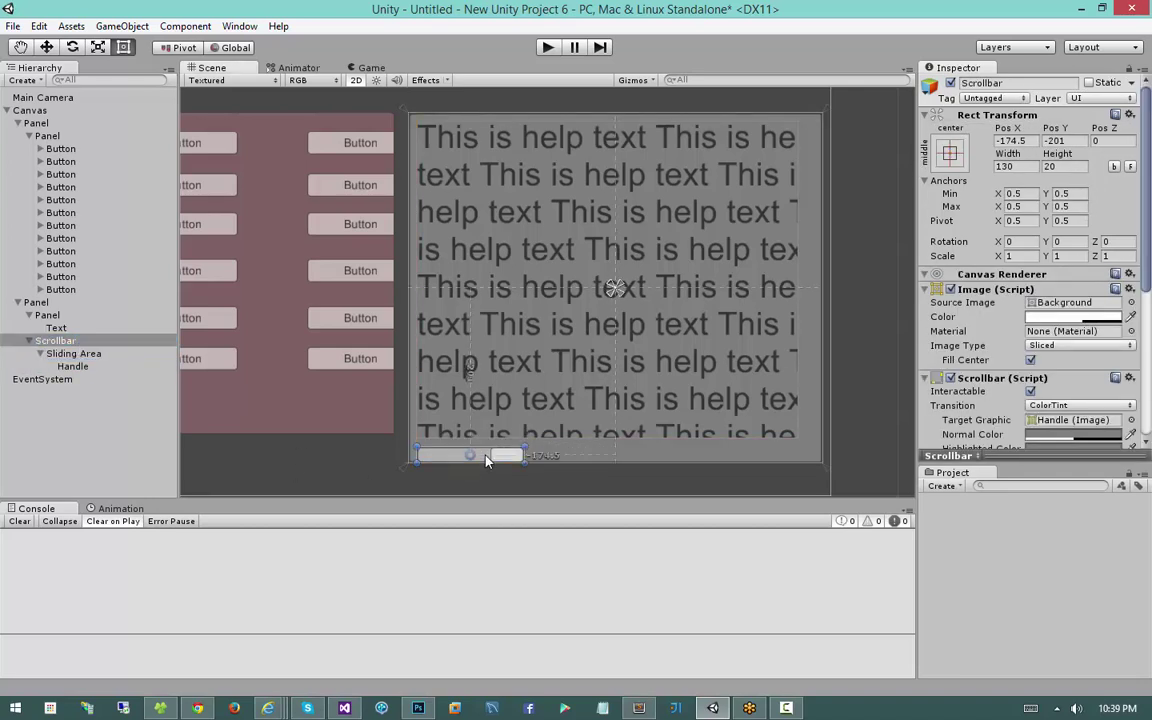
left_click_drag(487, 451, 486, 460)
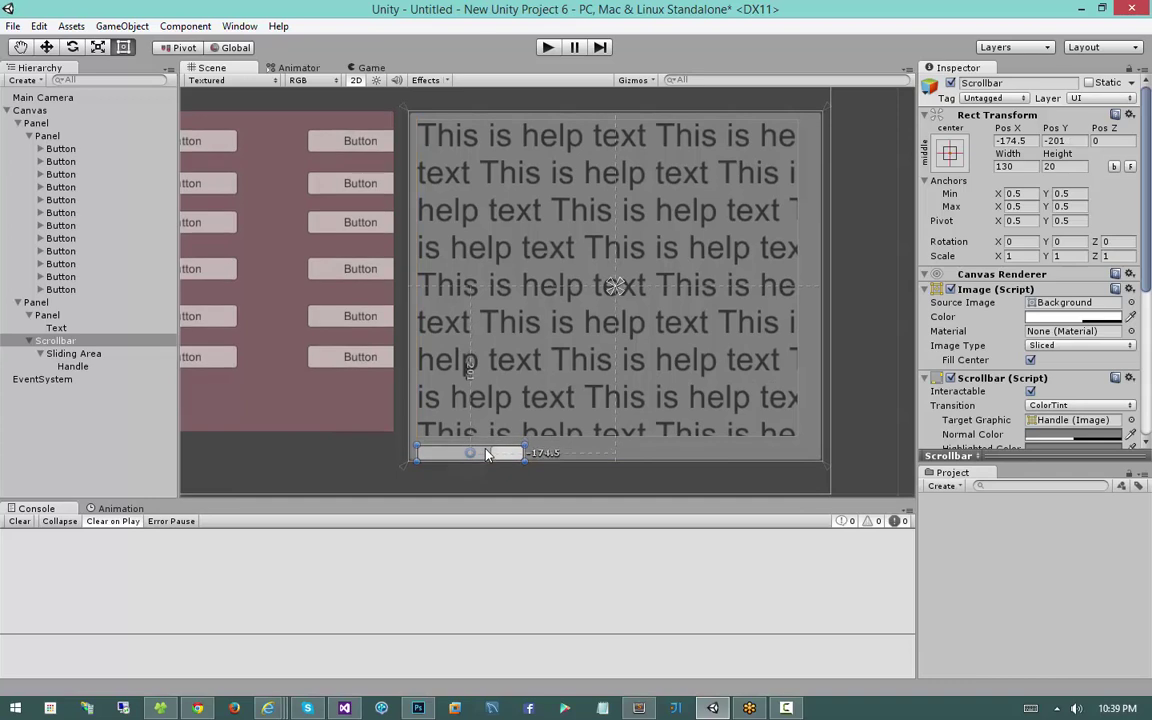
scroll(481, 452, "up", 3)
scroll(481, 452, "down", 3)
mouse_move(500, 405)
left_mouse_down()
mouse_move(501, 391)
mouse_move(503, 400)
left_mouse_up()
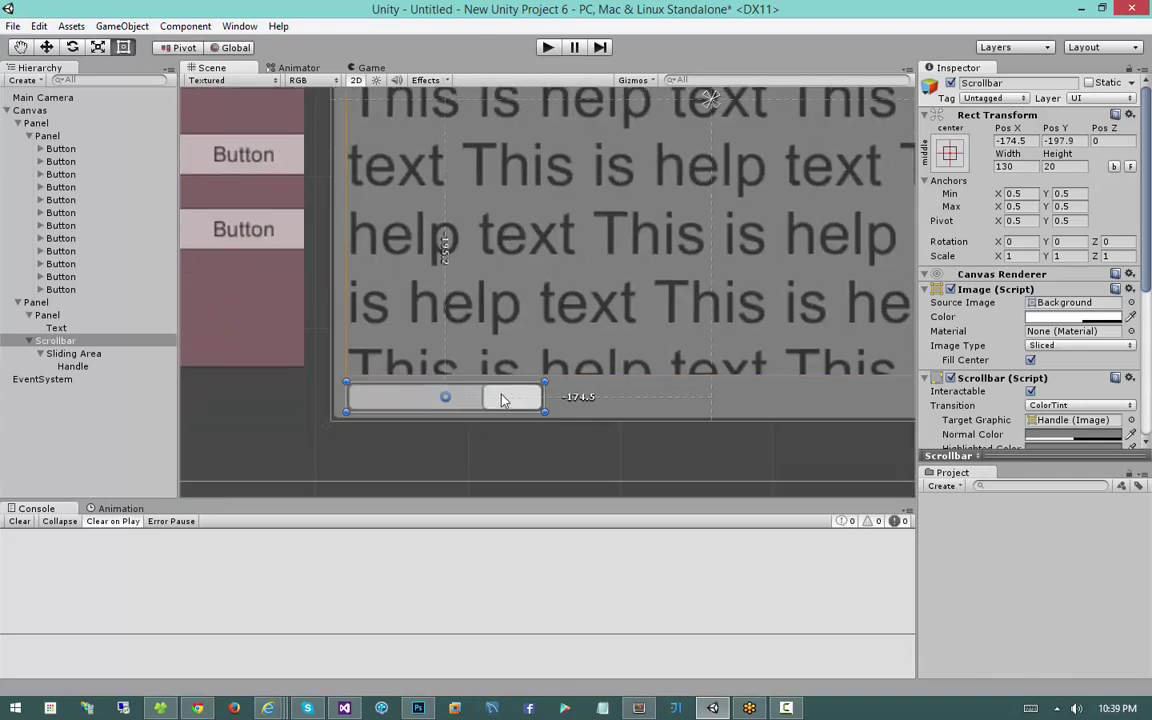
Stretch the horizontal scrollbar beneath the help text to the text area's full width, about 459
scroll(503, 400, "down", 4)
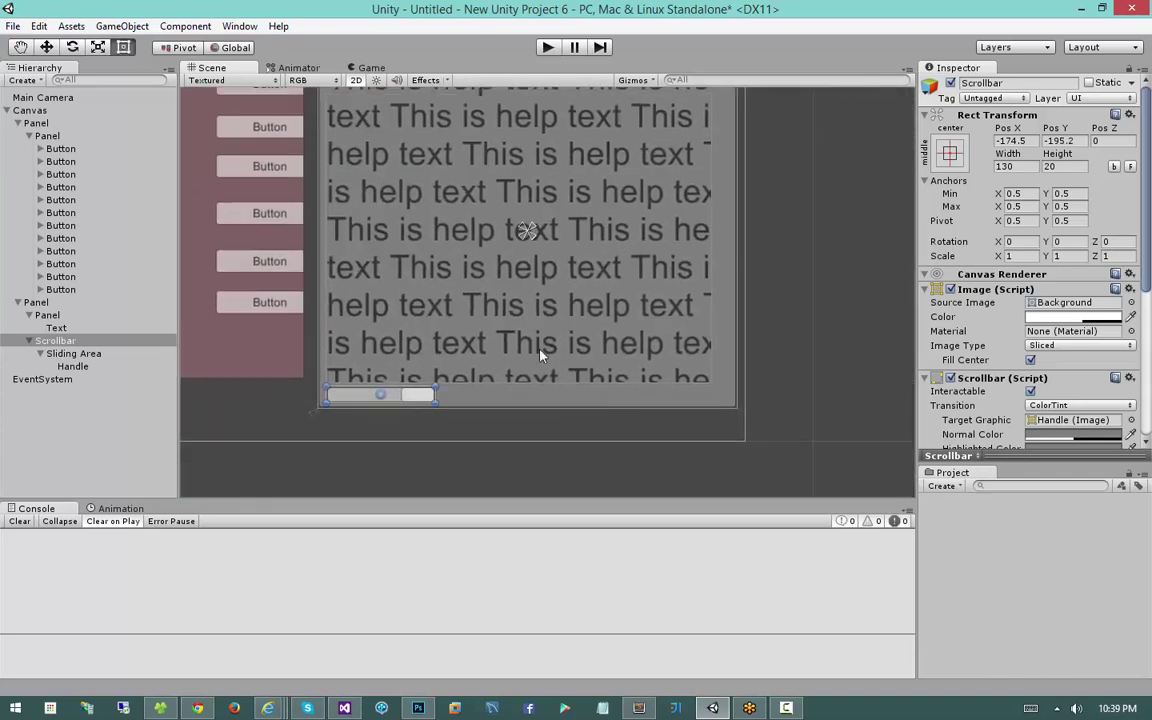
left_click_drag(435, 397, 616, 401)
left_click_drag(677, 402, 710, 397)
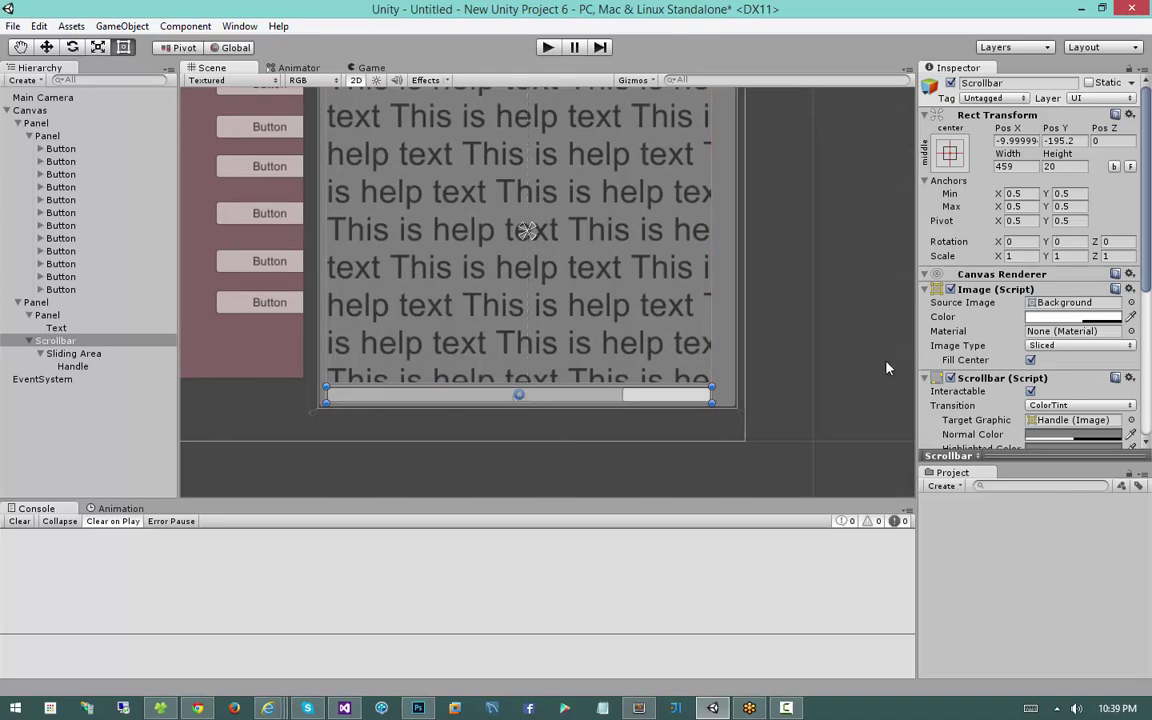
middle_click_drag(646, 310, 688, 378)
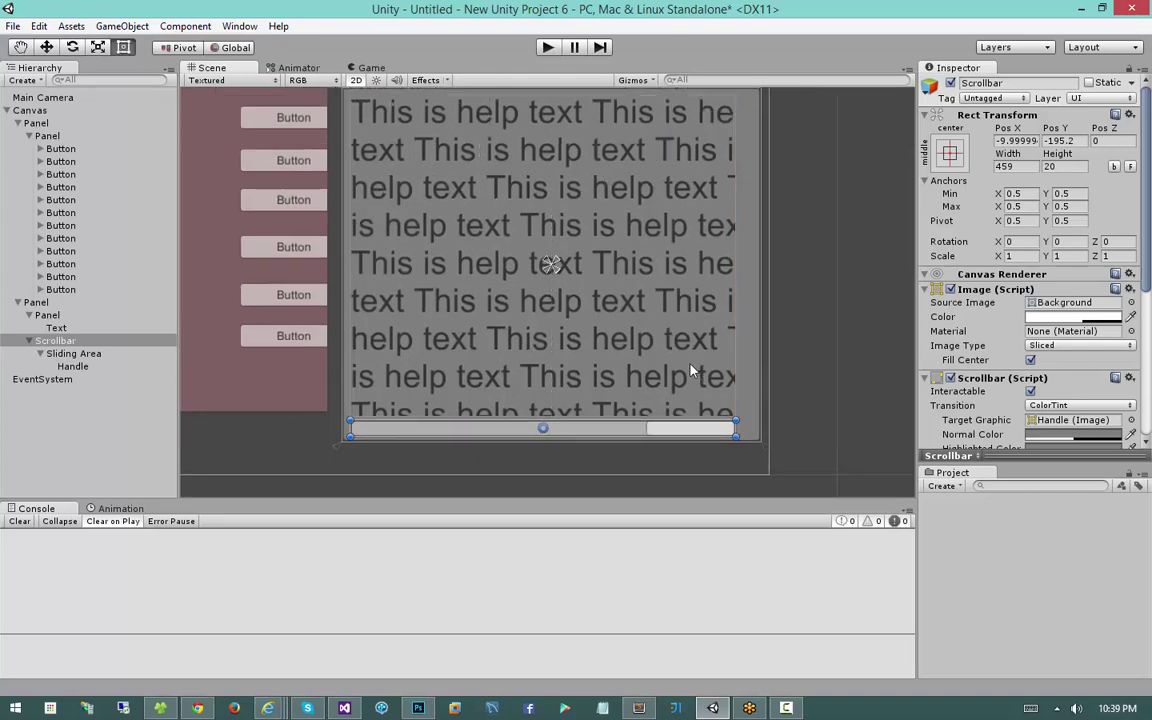
Add a second Scrollbar to the outer help text panel and set its Direction to TopToBottom
right_click(36, 302)
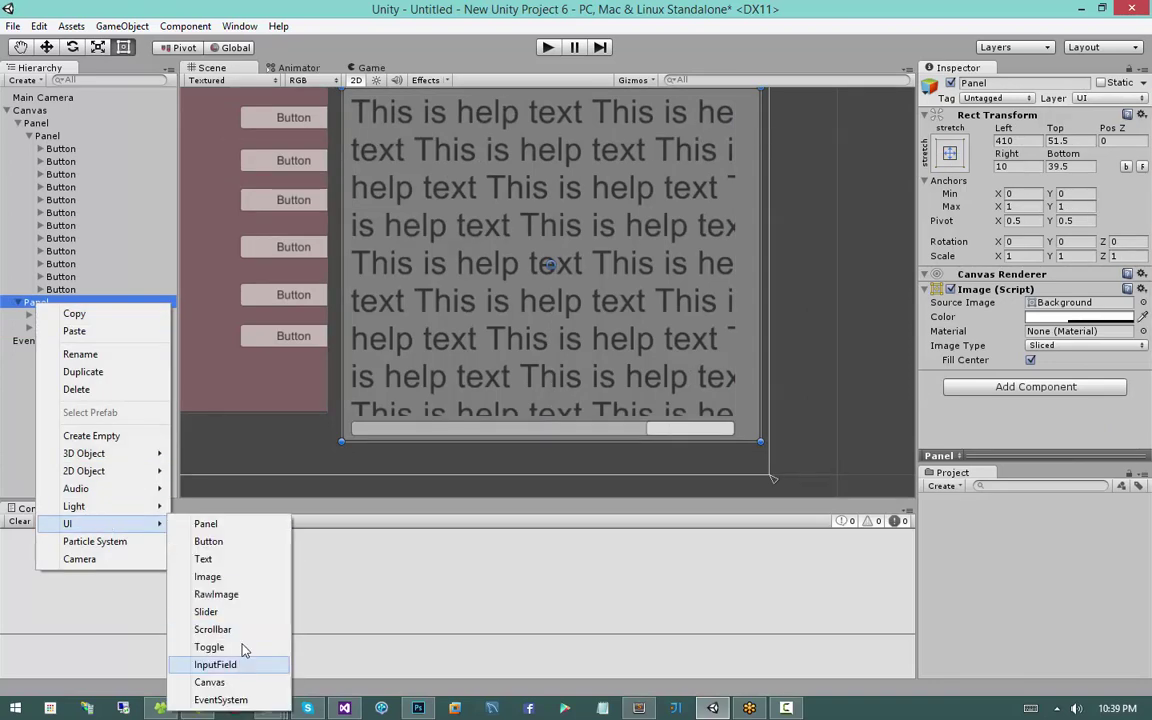
left_click(212, 629)
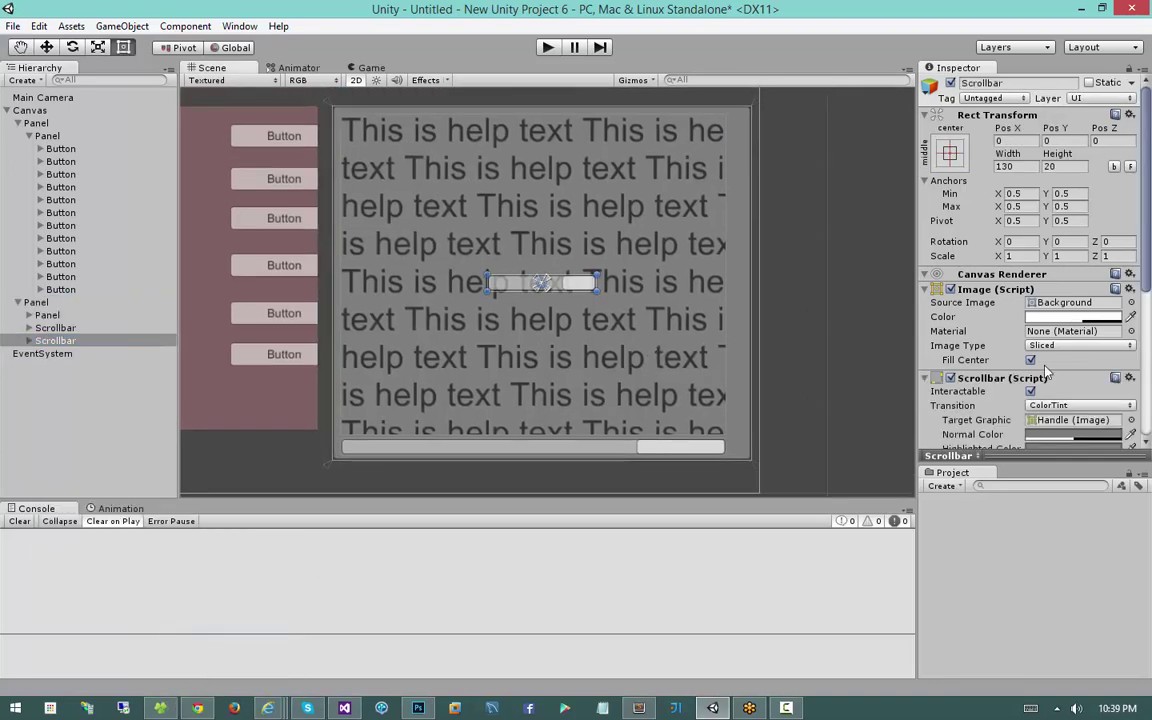
scroll(1045, 370, "down", 4)
scroll(1045, 370, "down", 4)
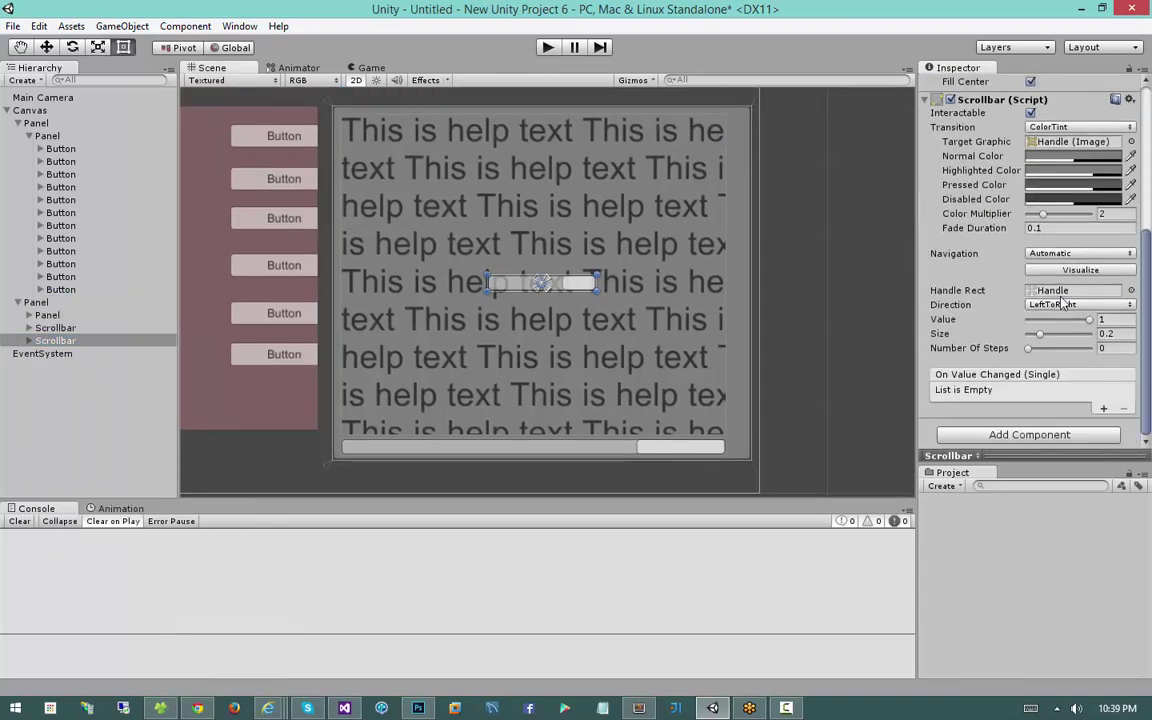
left_click(1065, 290)
left_click(1065, 304)
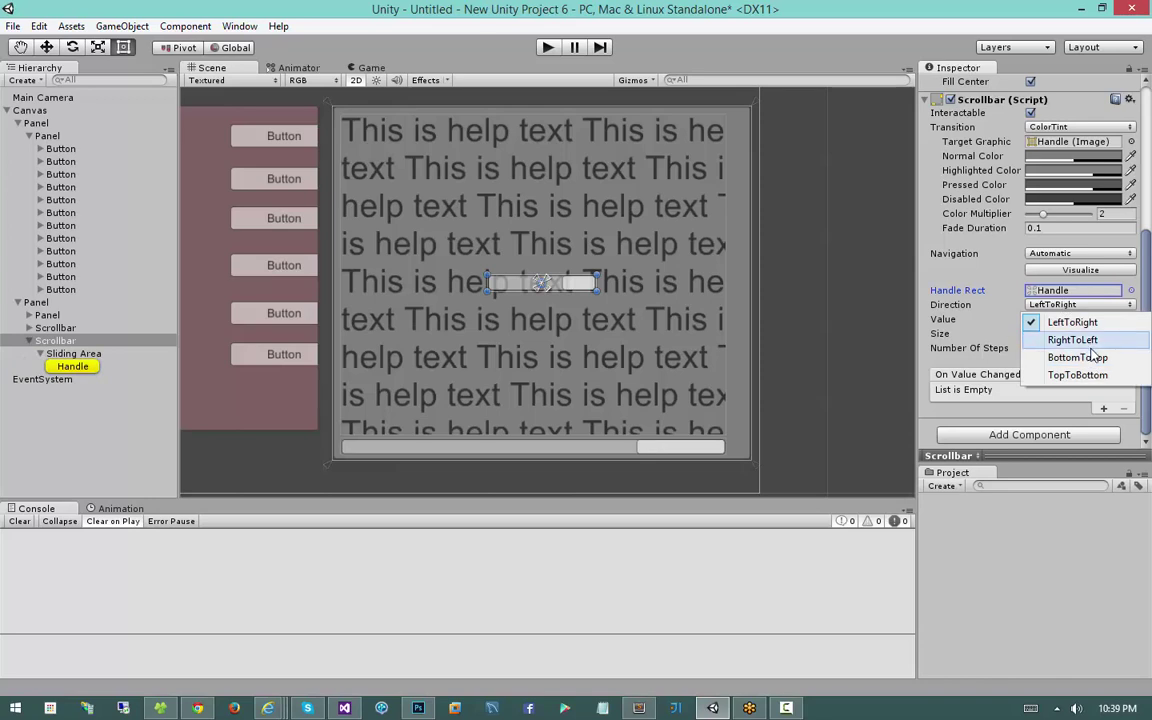
left_click(1090, 380)
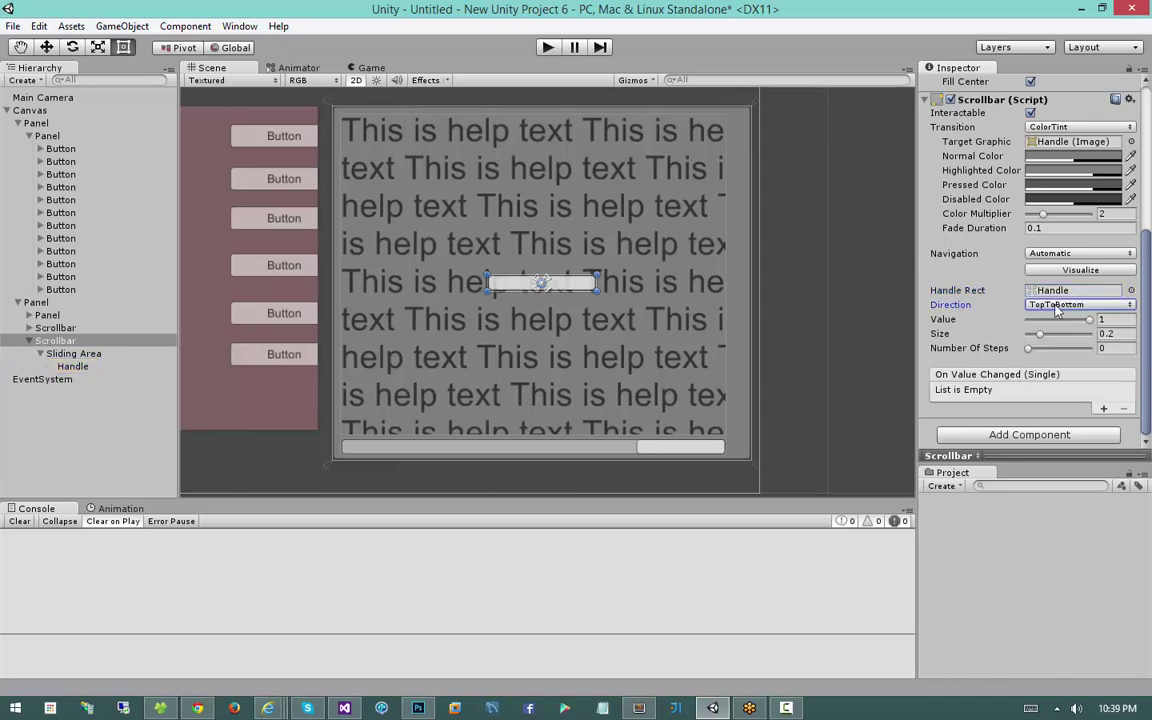
Move the new scrollbar to the frame's upper right corner and reshape it into a tall, narrow bar beside the help text
left_click_drag(586, 281, 733, 123)
left_click_drag(641, 130, 744, 441)
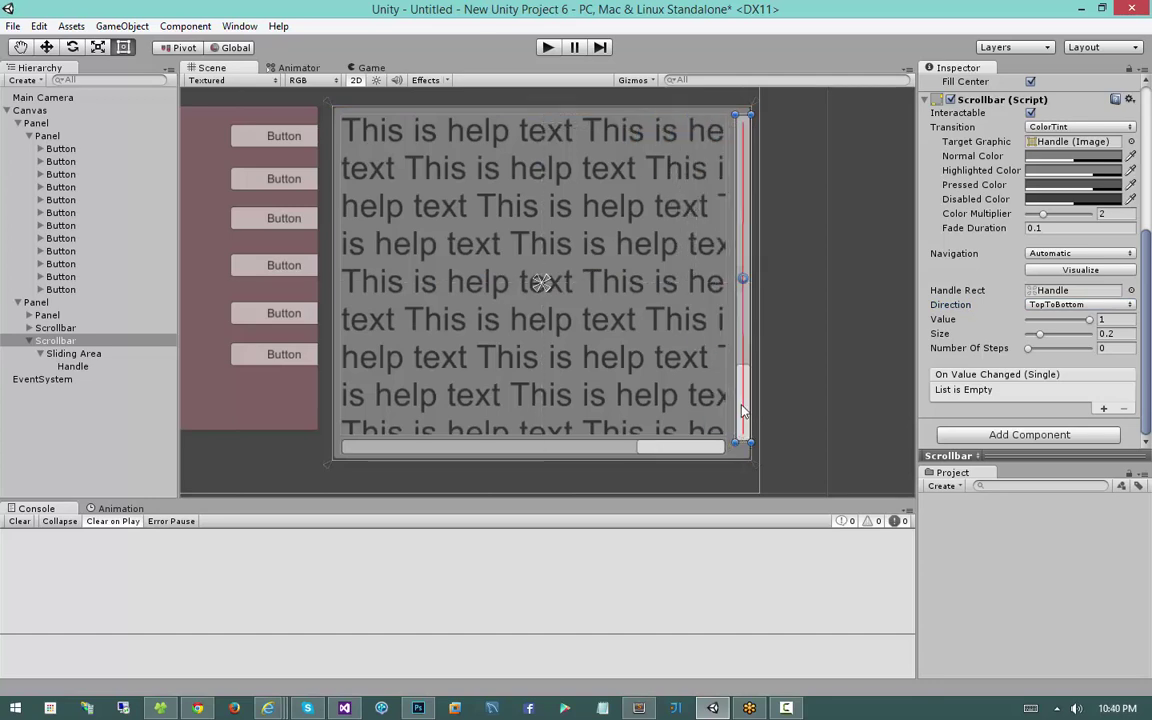
key("ctrl+z")
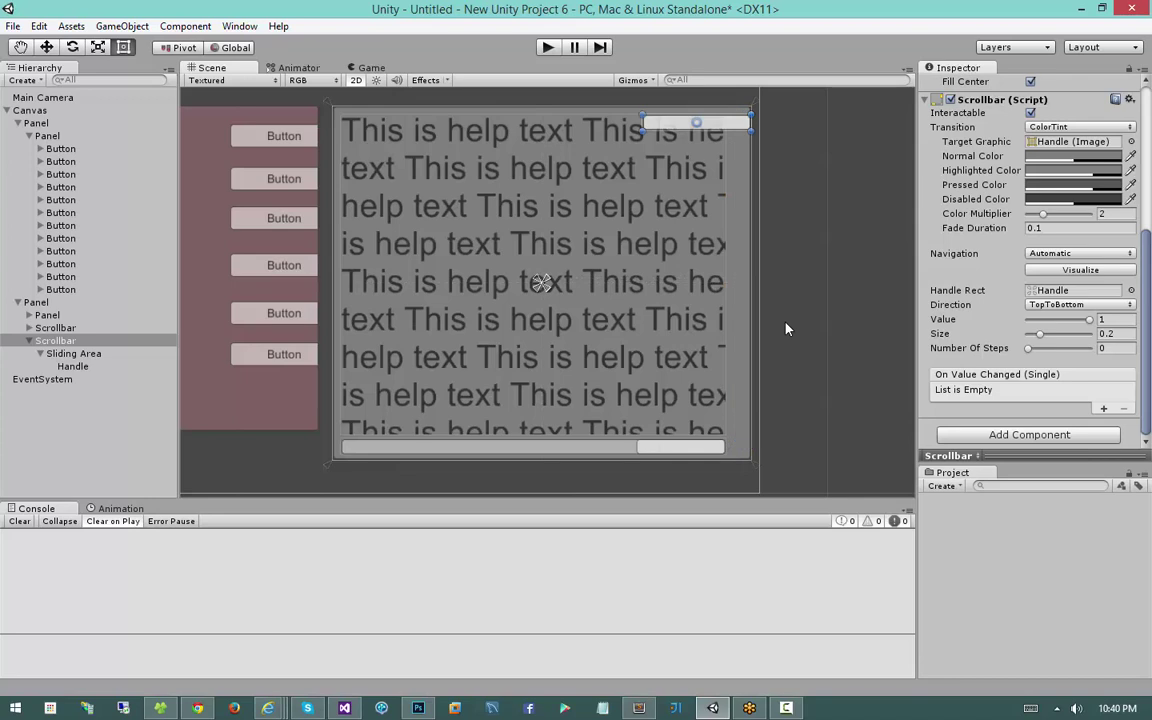
left_click_drag(642, 128, 727, 438)
Shift the vertical scrollbar sideways to about X 233.9, centring it between the help text and the frame's right edge
scroll(758, 405, "up", 10)
middle_click_drag(738, 382, 497, 381)
mouse_move(596, 361)
left_mouse_down()
mouse_move(635, 358)
mouse_move(618, 356)
left_mouse_up()
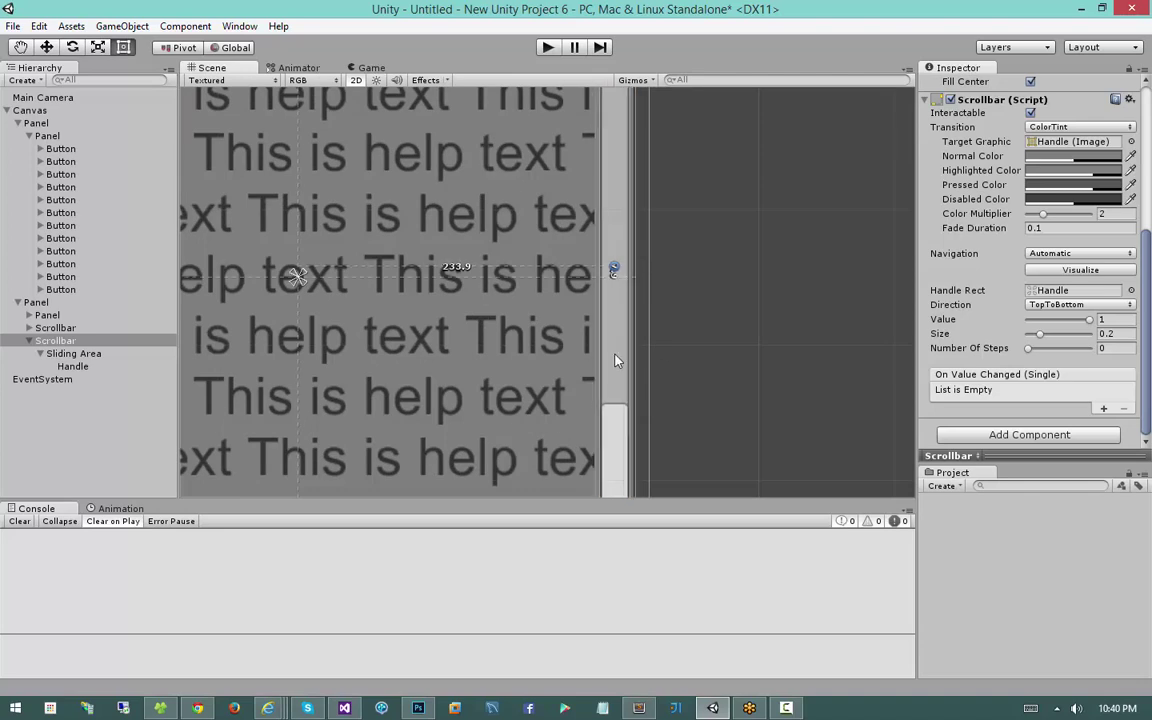
middle_click_drag(620, 376, 663, 233)
scroll(608, 325, "down", 3)
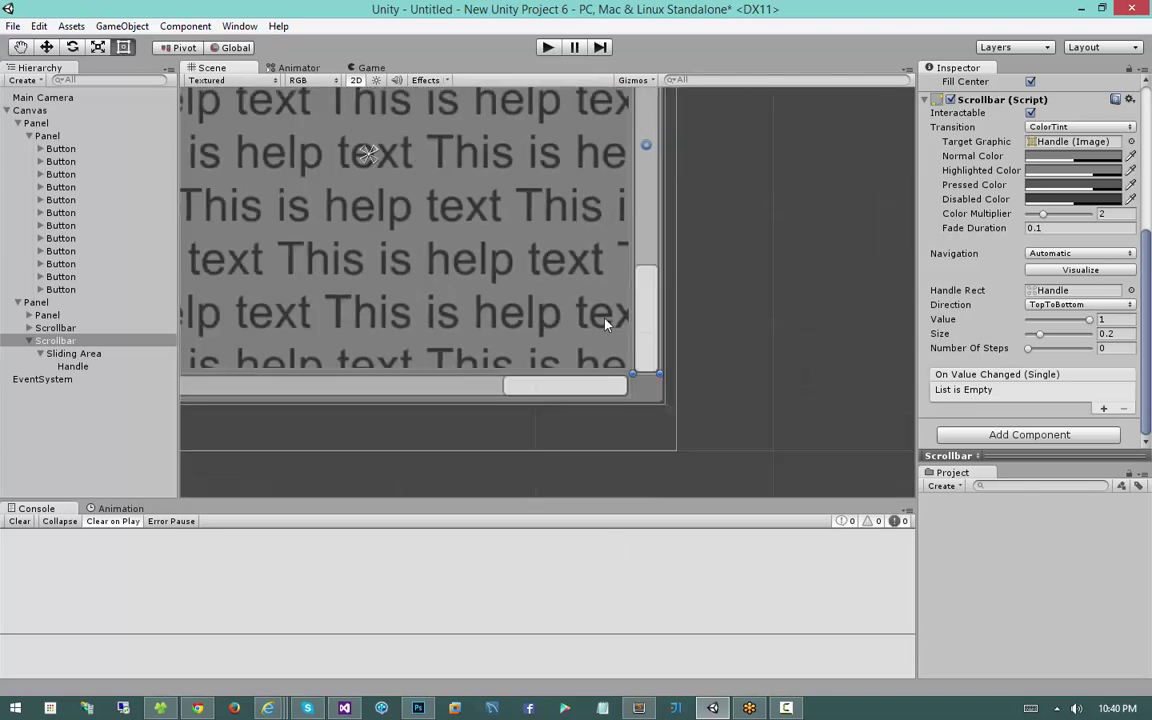
left_click(573, 304)
middle_click_drag(551, 272, 645, 379)
scroll(645, 379, "down", 10)
left_click(748, 327)
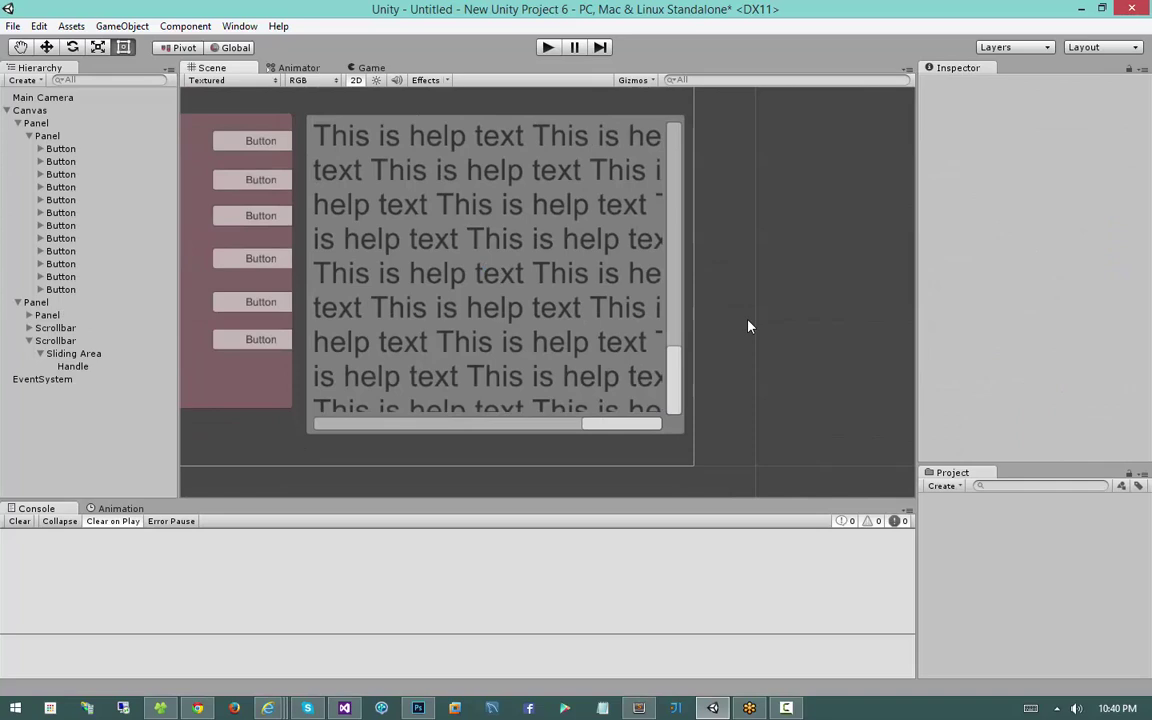
Run the scene, test moving both scrollbars' handles beside the help text, and stop the scene
left_click(548, 47)
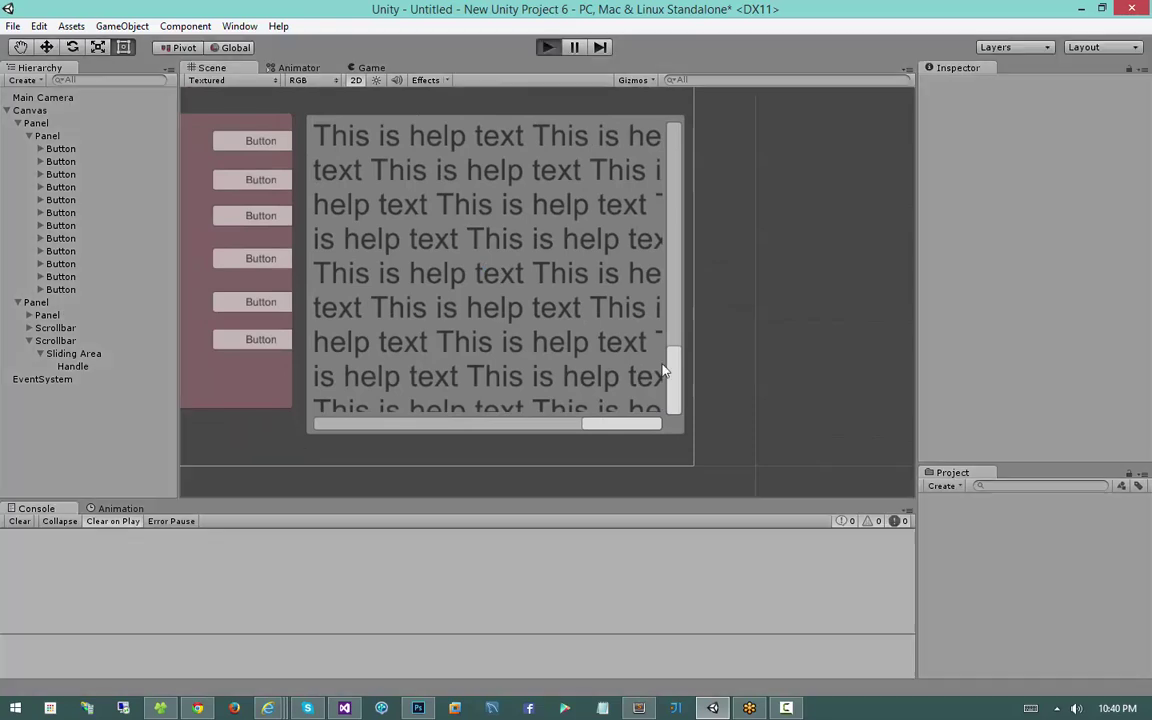
left_click_drag(899, 337, 897, 430)
left_click_drag(906, 170, 895, 141)
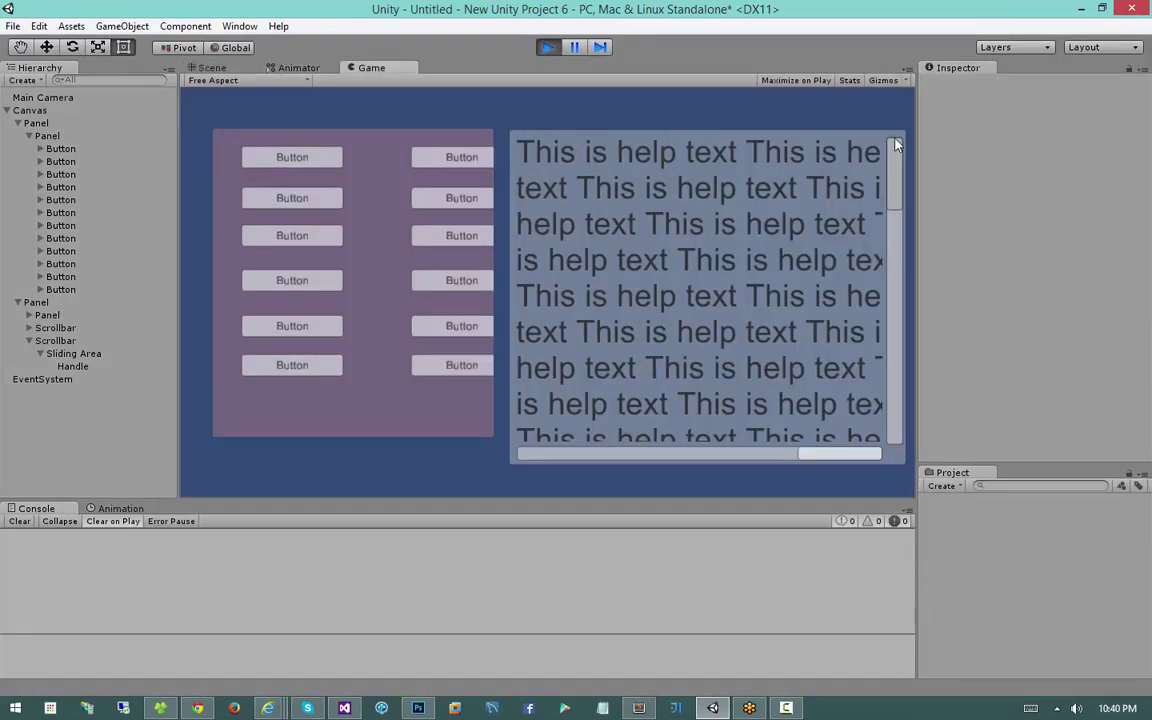
mouse_move(838, 454)
left_mouse_down()
mouse_move(786, 444)
mouse_move(619, 455)
mouse_move(832, 450)
left_mouse_up()
left_click_drag(916, 288, 889, 266)
left_click(543, 43)
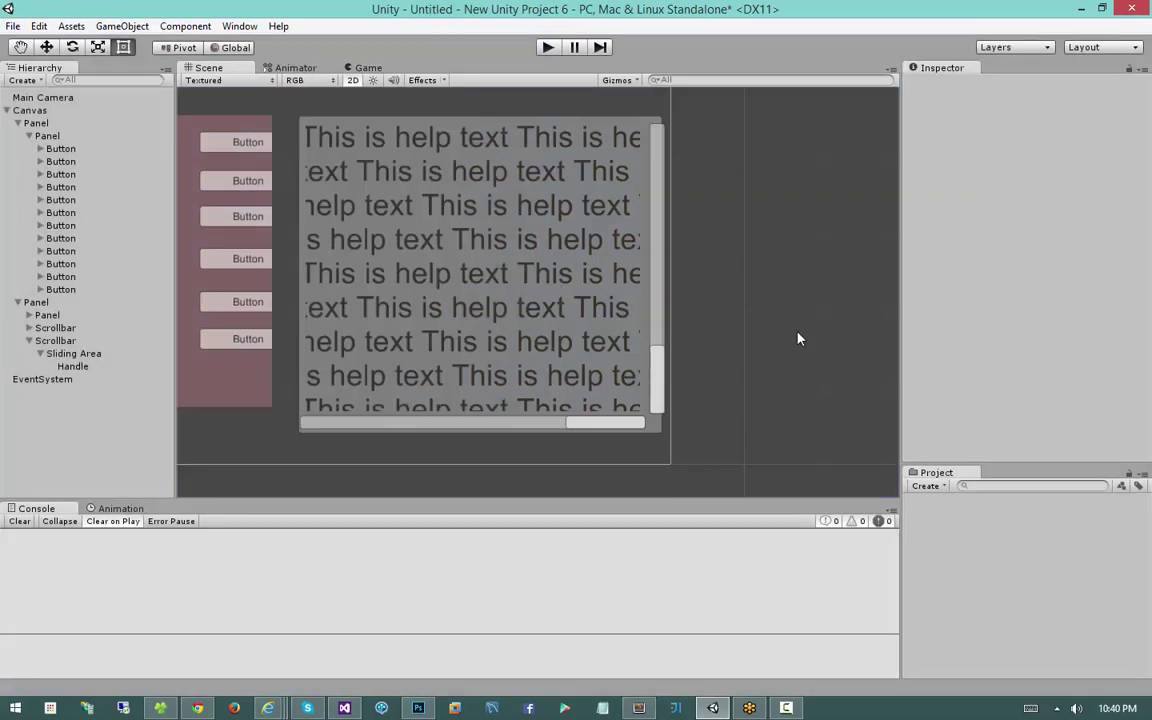
Assign the lower scrollbar as Horizontal Scrollbar and the side one as Vertical Scrollbar in the inner help text panel's Scroll Rect
left_click(655, 270)
scroll(935, 396, "down", 5)
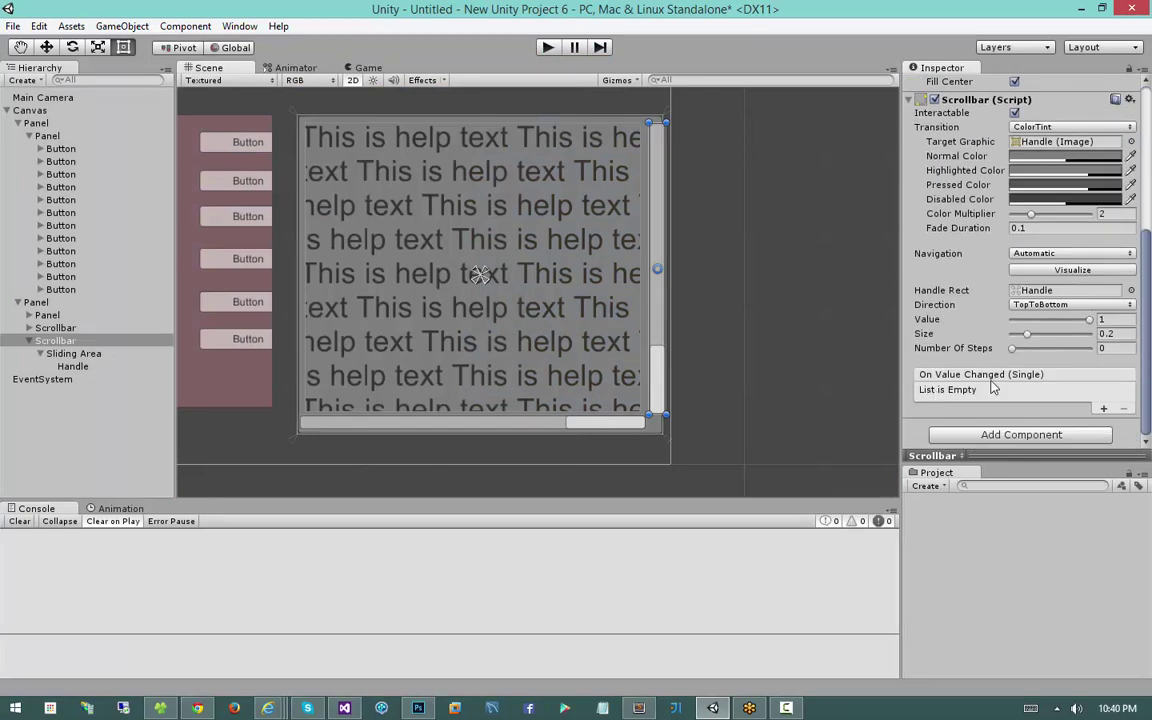
scroll(993, 388, "up", 3)
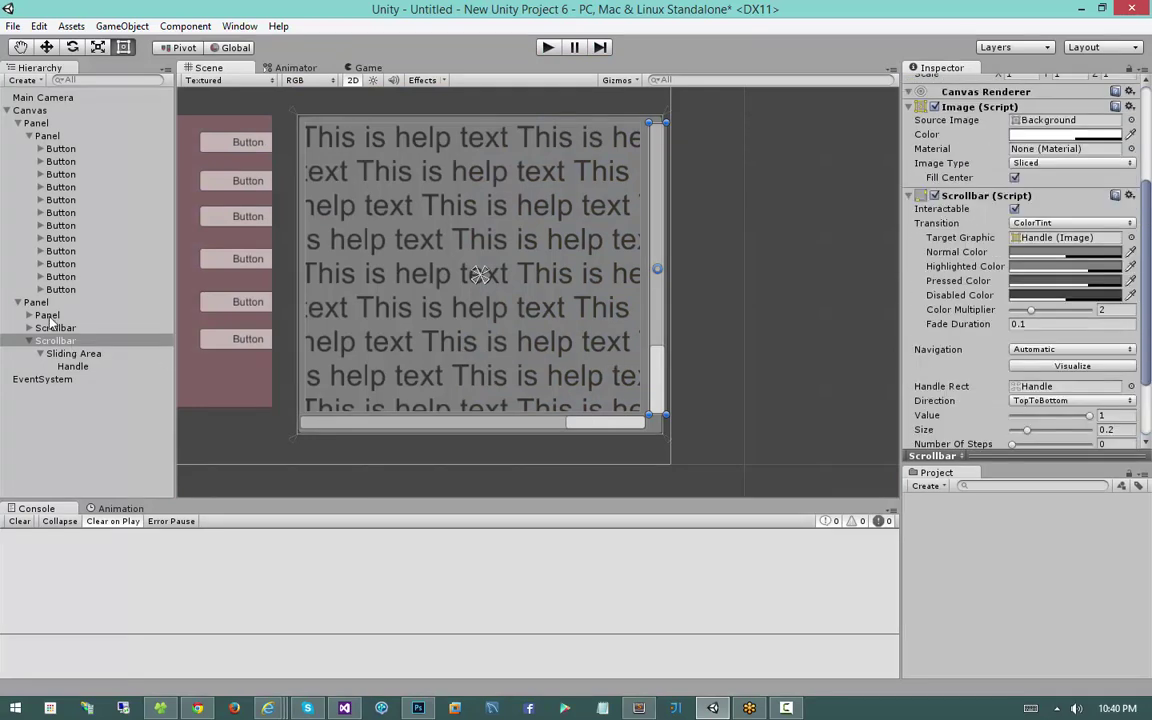
left_click(47, 315)
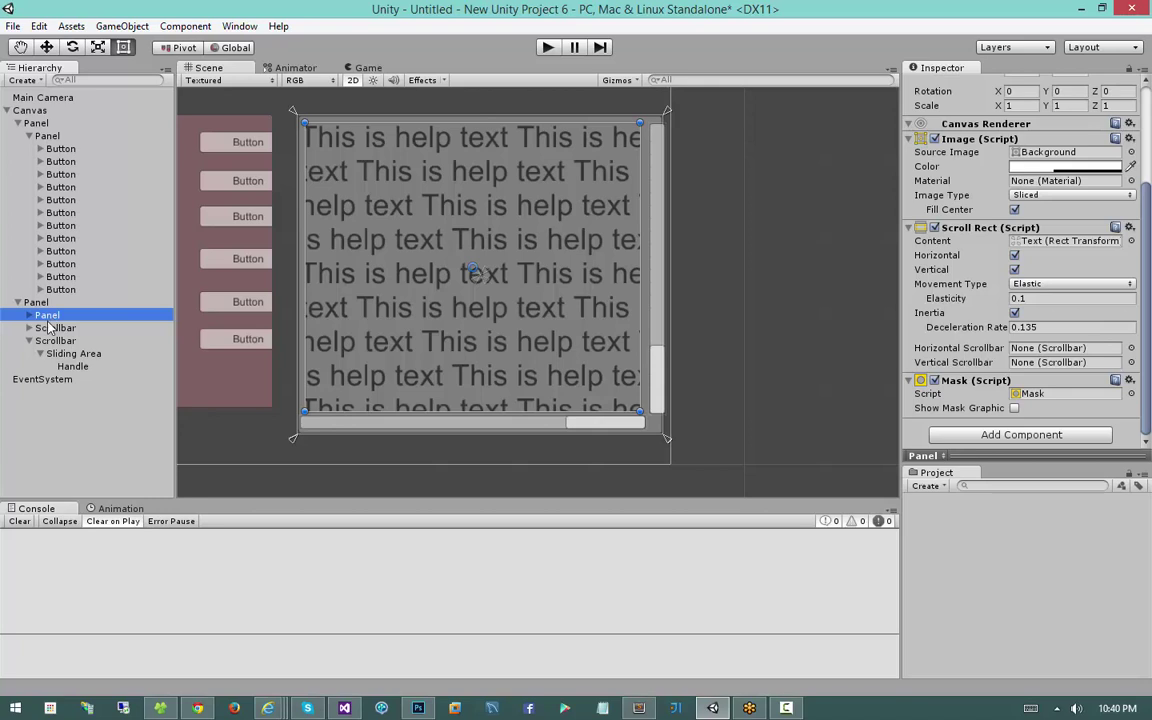
left_click(29, 341)
left_click(55, 328)
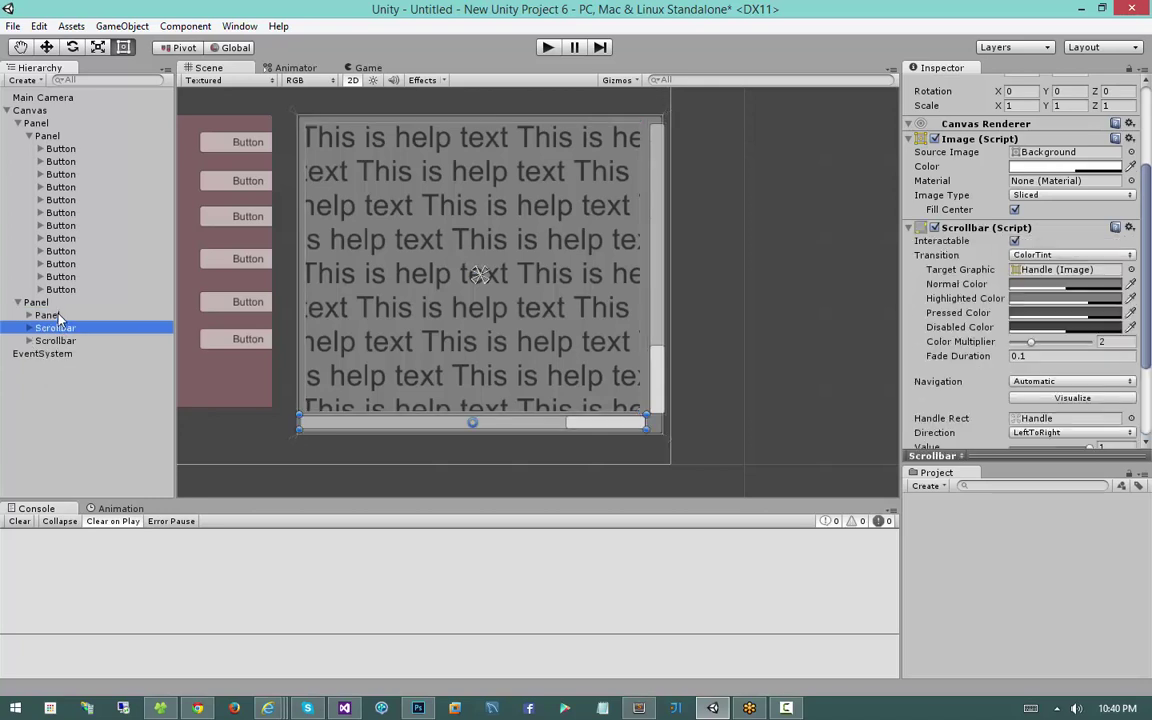
left_click(47, 315)
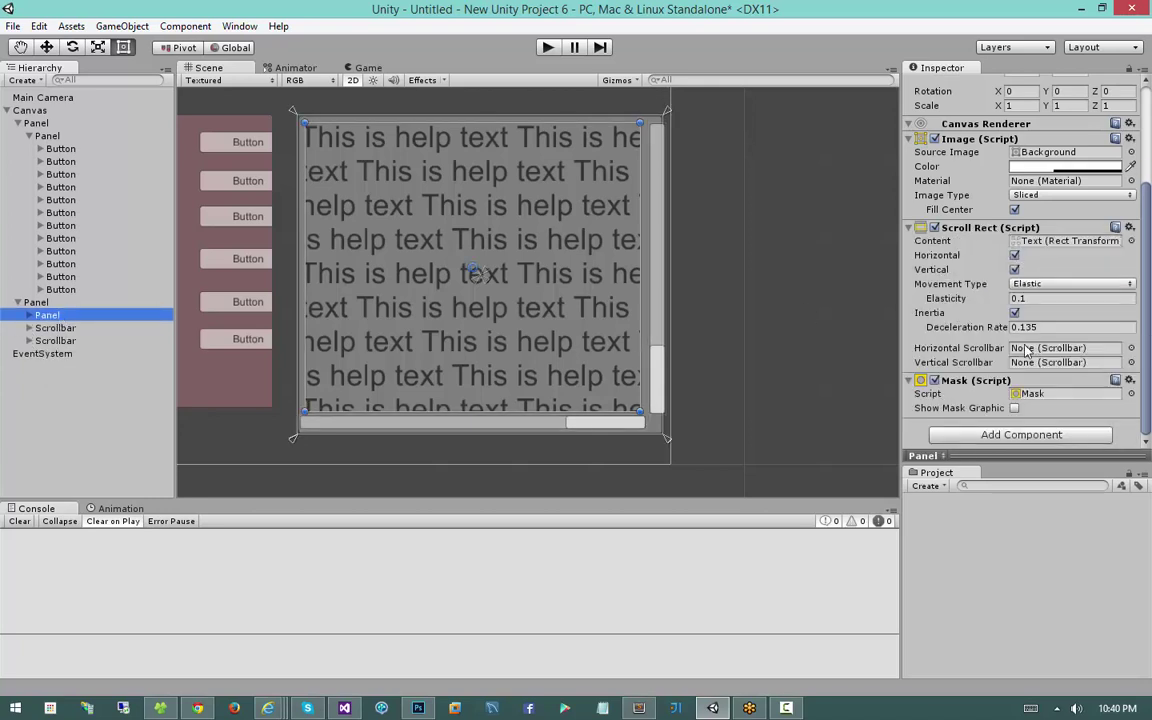
left_click_drag(55, 328, 1052, 353)
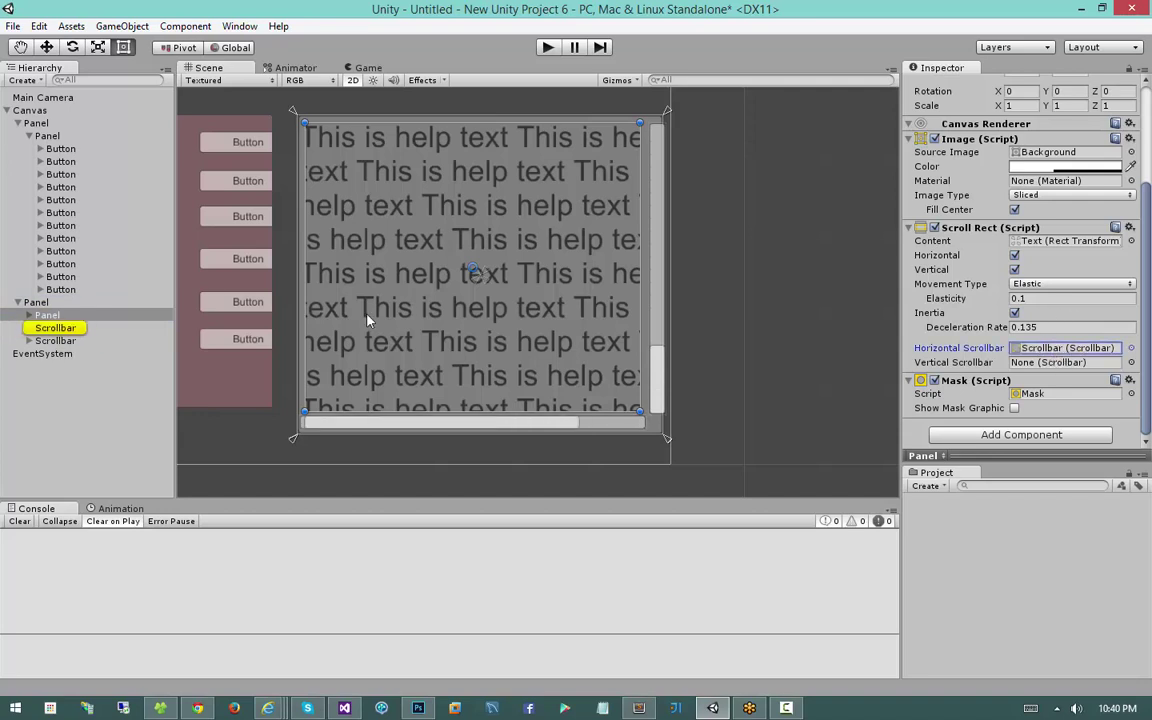
left_click_drag(65, 345, 1036, 365)
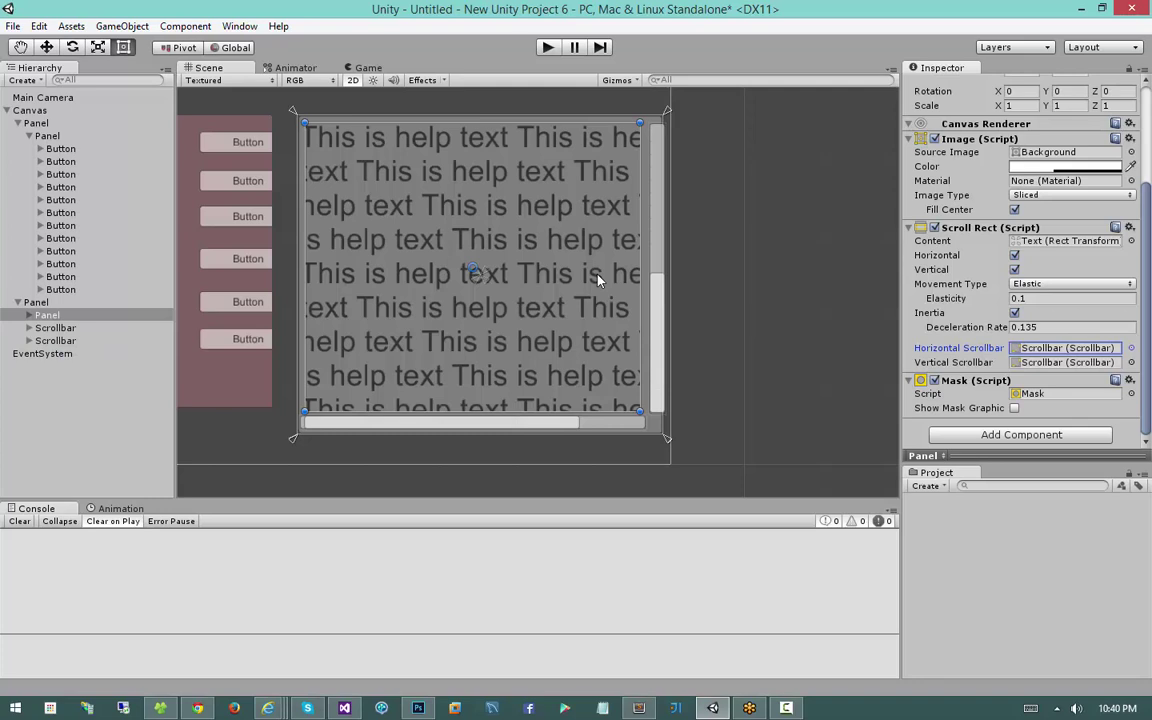
Change the vertical scrollbar's Direction to BottomToTop
left_click(657, 239)
scroll(1085, 353, "down", 3)
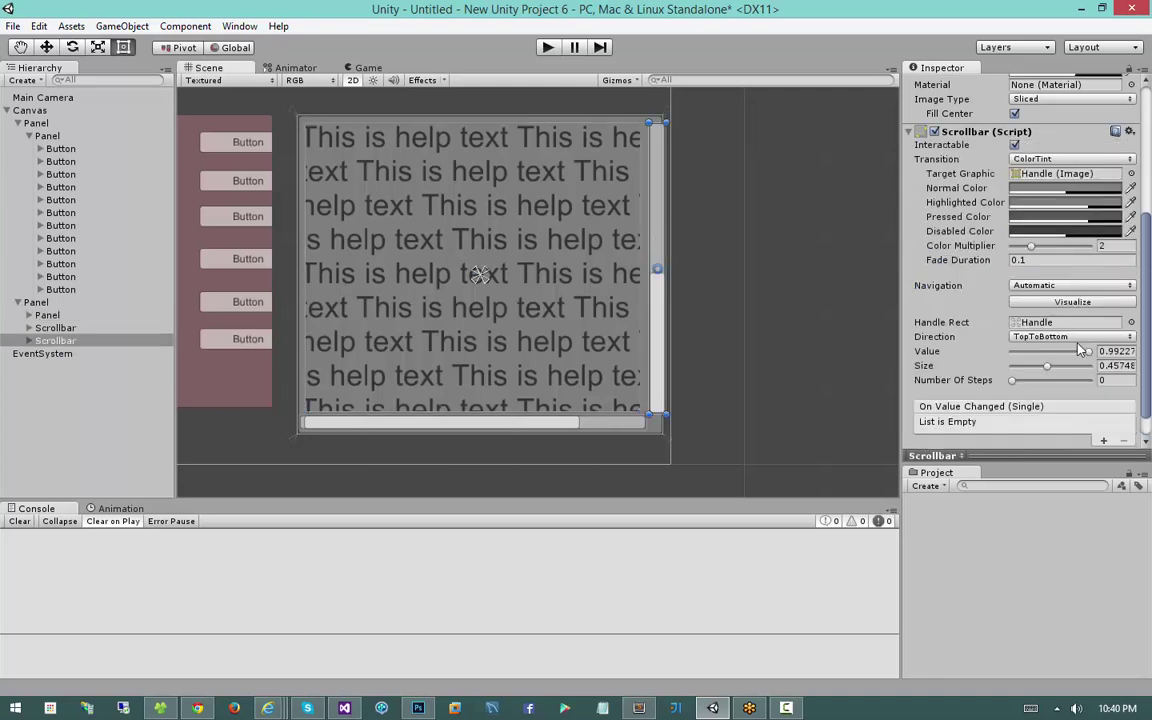
left_click(1070, 336)
left_click(1060, 383)
middle_click_drag(757, 288, 792, 302)
Run the scene and test scrolling the help text with the linked scrollbars
left_click(547, 47)
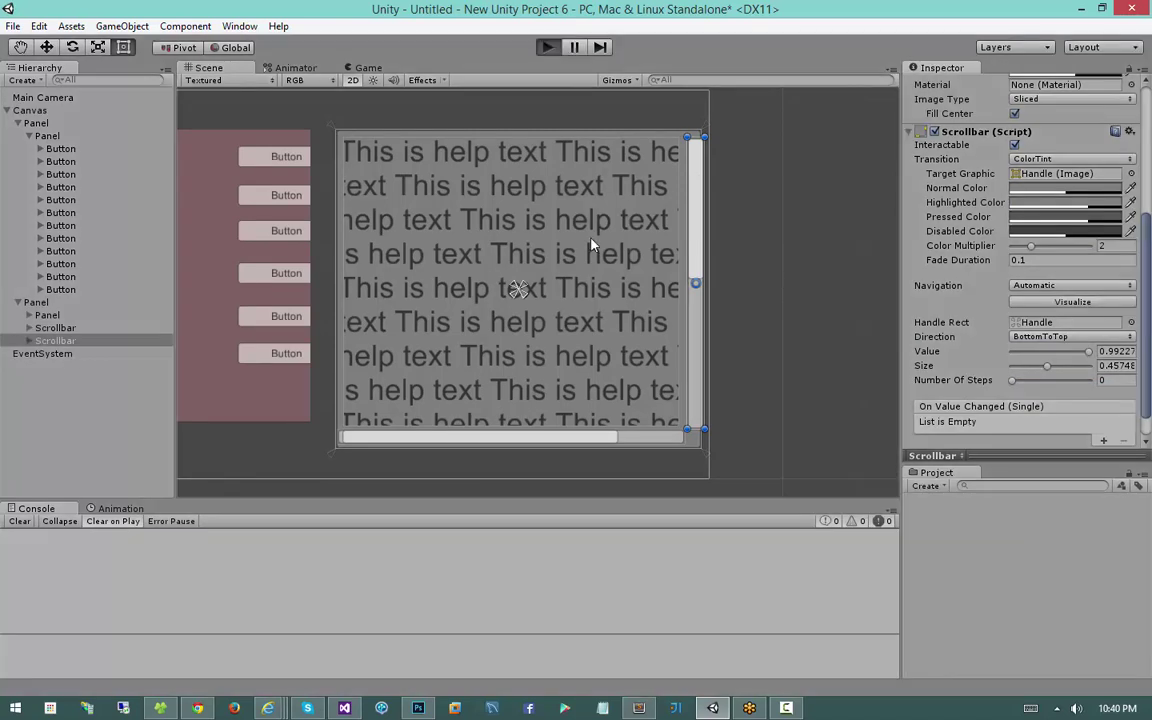
left_click_drag(617, 237, 613, 441)
left_click_drag(750, 375, 620, 190)
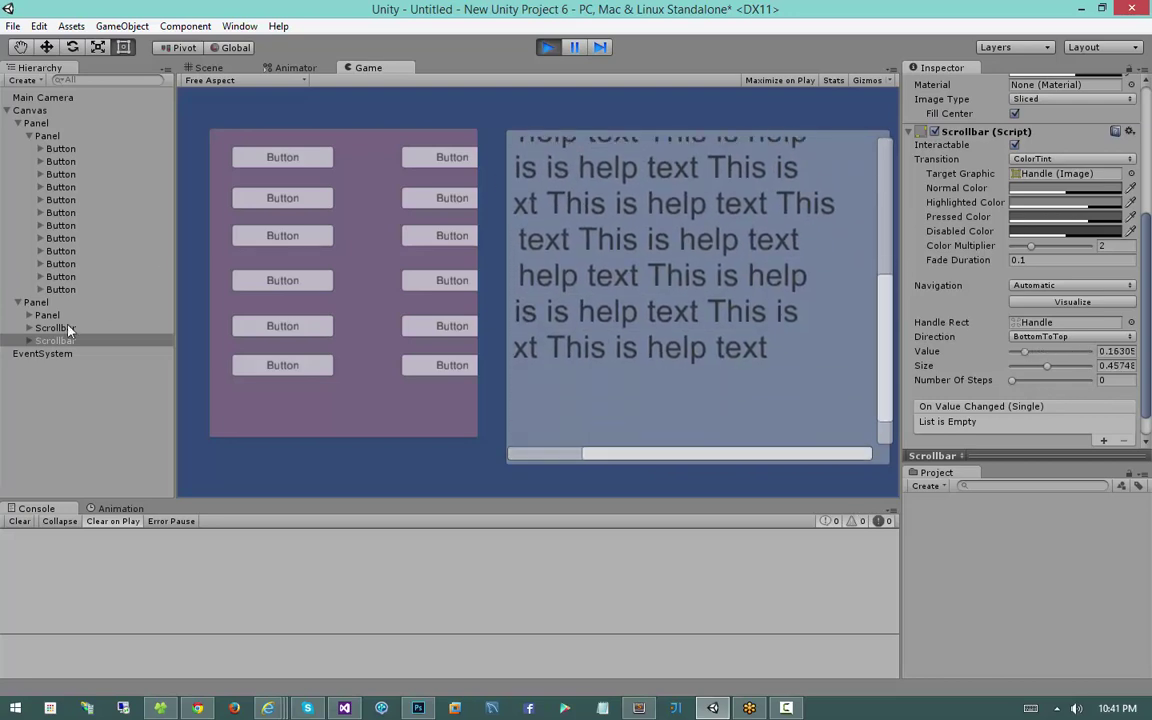
Check which scrollbar objects the inner panel's Horizontal Scrollbar and Vertical Scrollbar references point to
left_click(62, 319)
left_click(1036, 349)
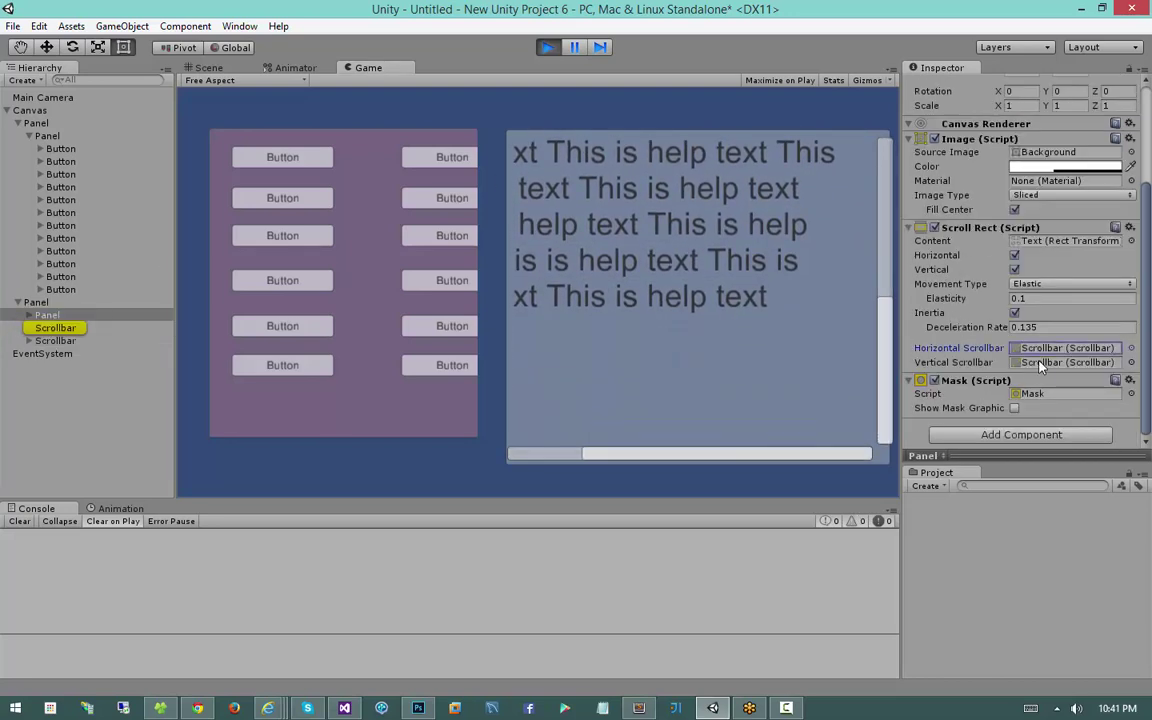
left_click(1042, 362)
left_click(1042, 349)
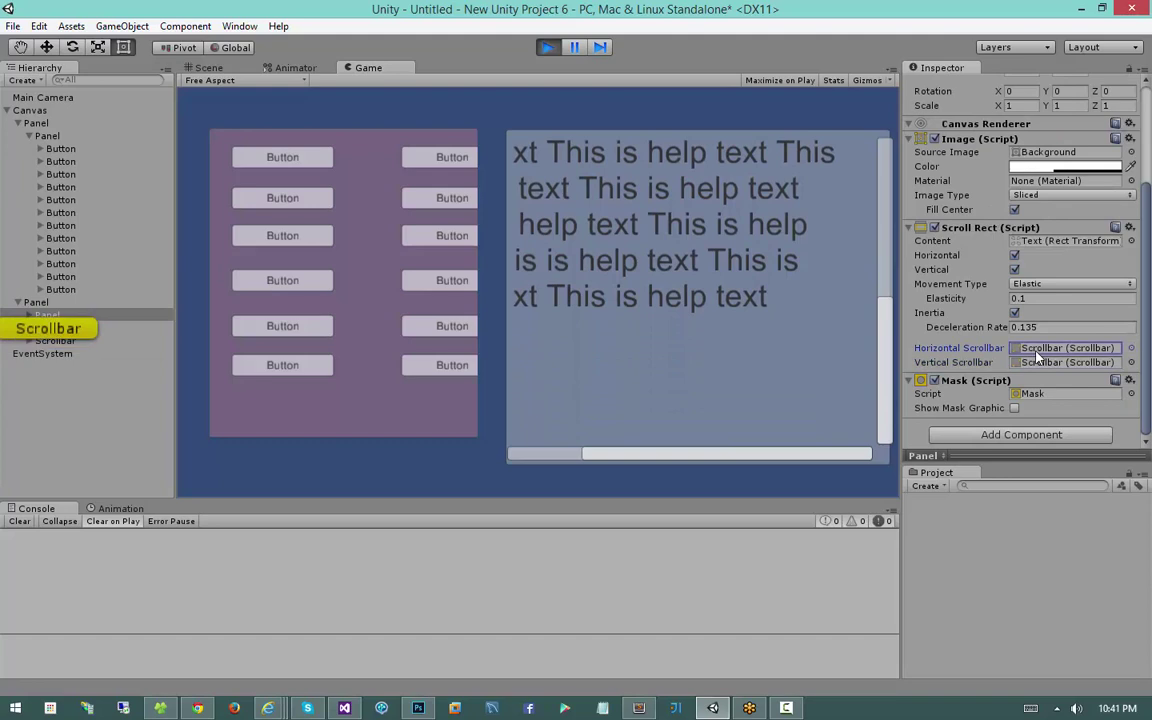
left_click(1035, 364)
left_click(1040, 349)
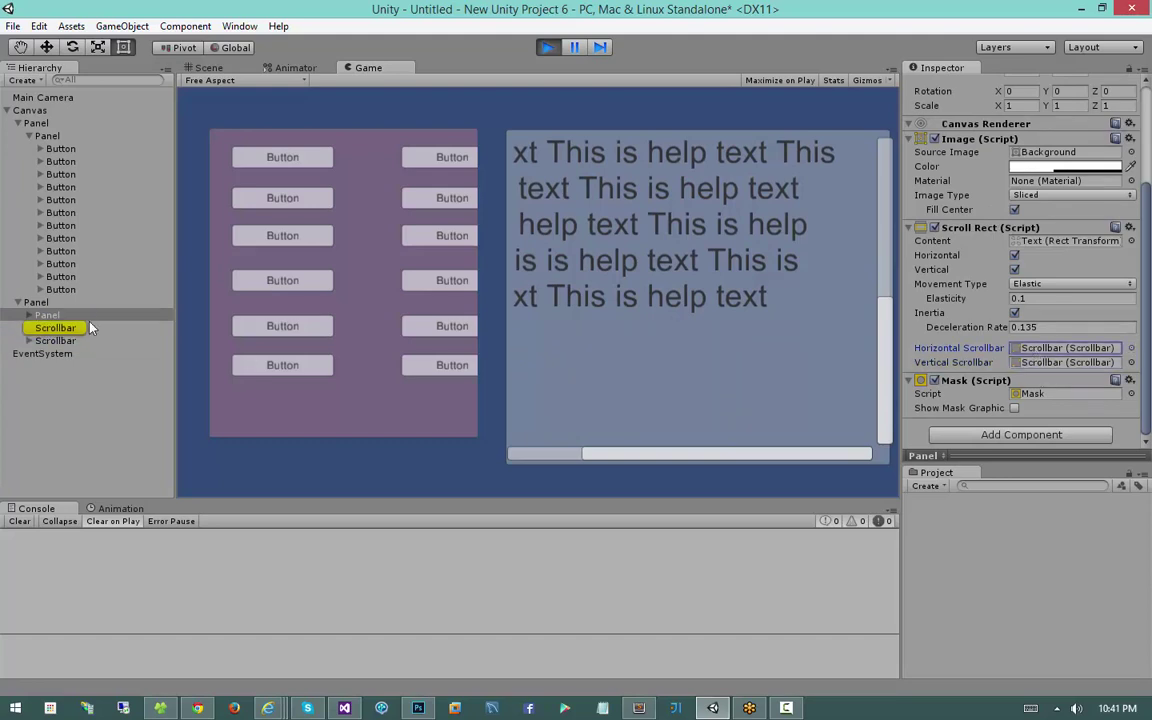
Test scrolling the help text back and forth in the running scene, checking both scrollbar handles, and stop the scene
left_click_drag(547, 117, 387, 113)
left_click_drag(576, 163, 876, 452)
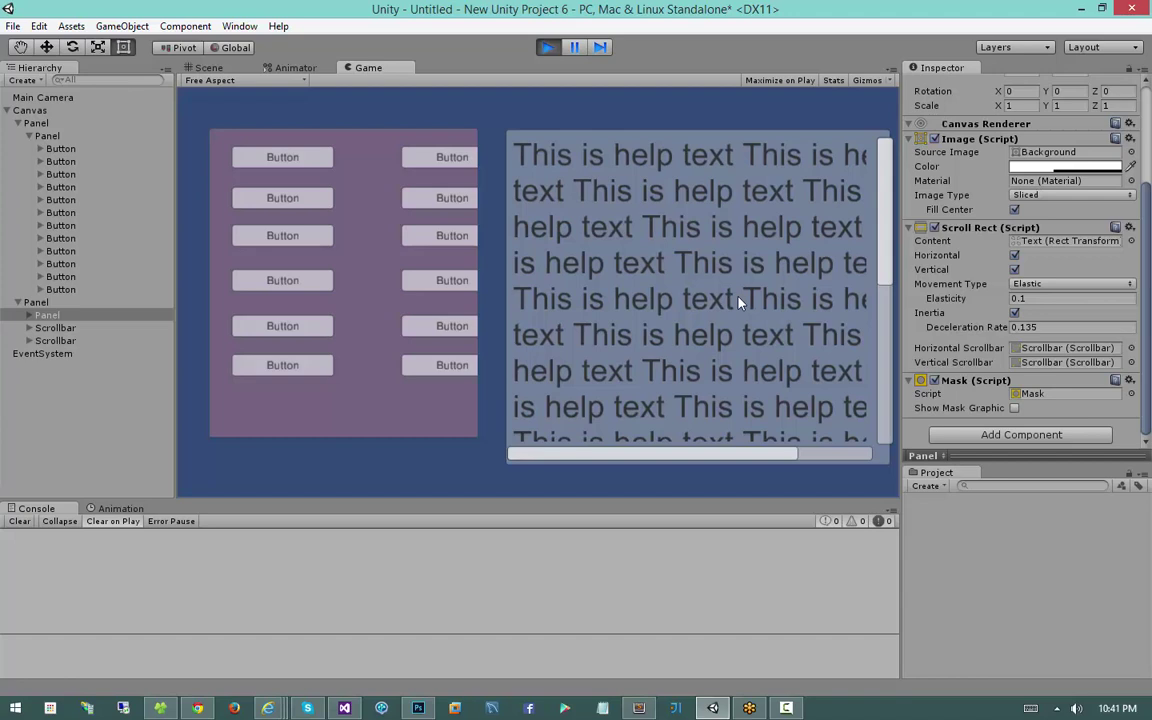
mouse_move(752, 289)
left_mouse_down()
mouse_move(646, 191)
mouse_move(765, 298)
left_mouse_up()
left_click(547, 47)
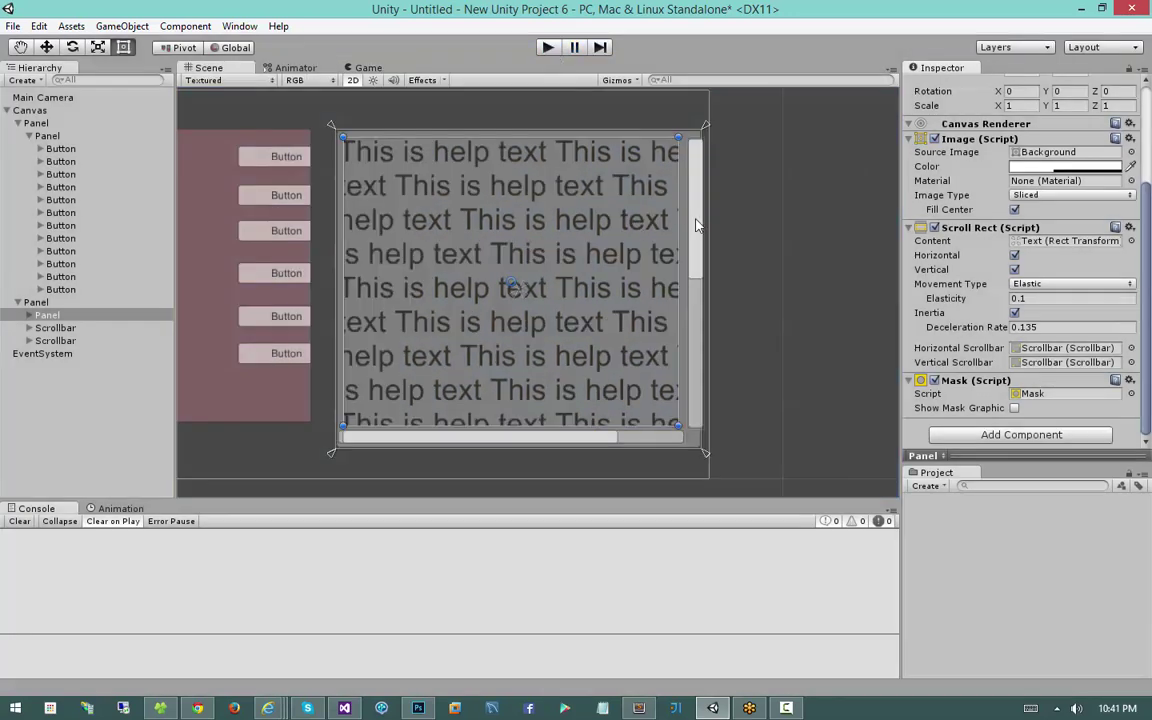
Enlarge the Scene view's height by shrinking the console area to check how the scrollbars respond to the resized canvas
left_click(698, 222)
scroll(740, 298, "up", 4)
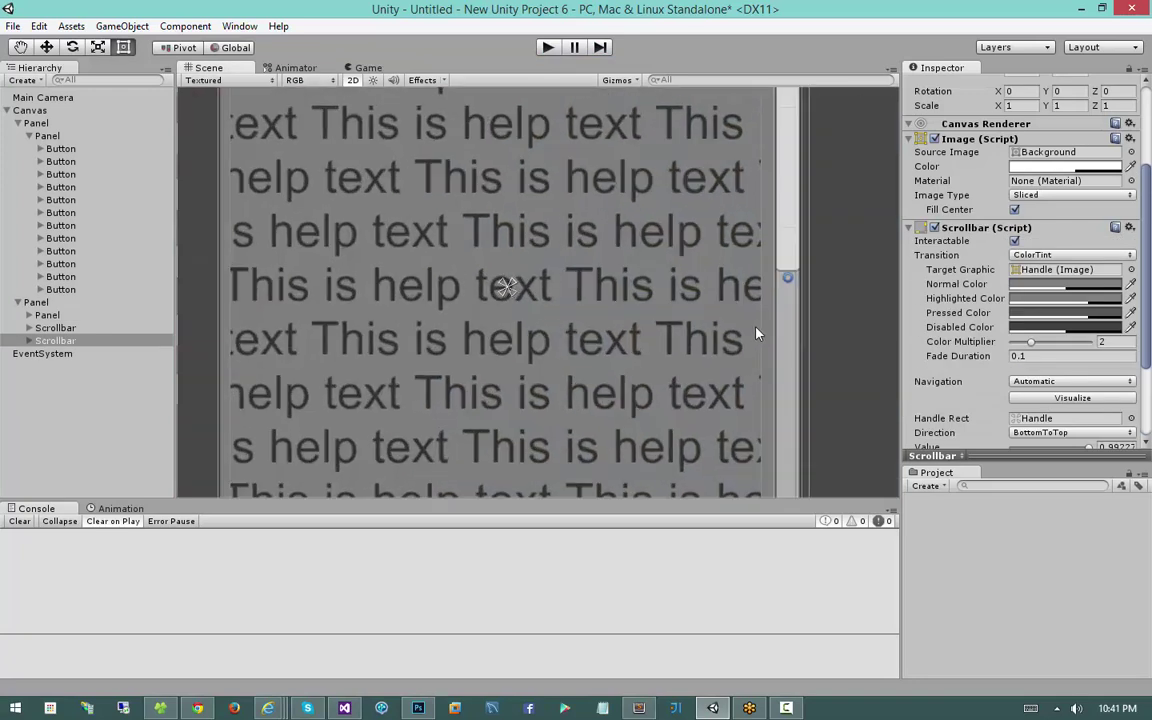
middle_click_drag(757, 333, 491, 337)
scroll(491, 337, "down", 3)
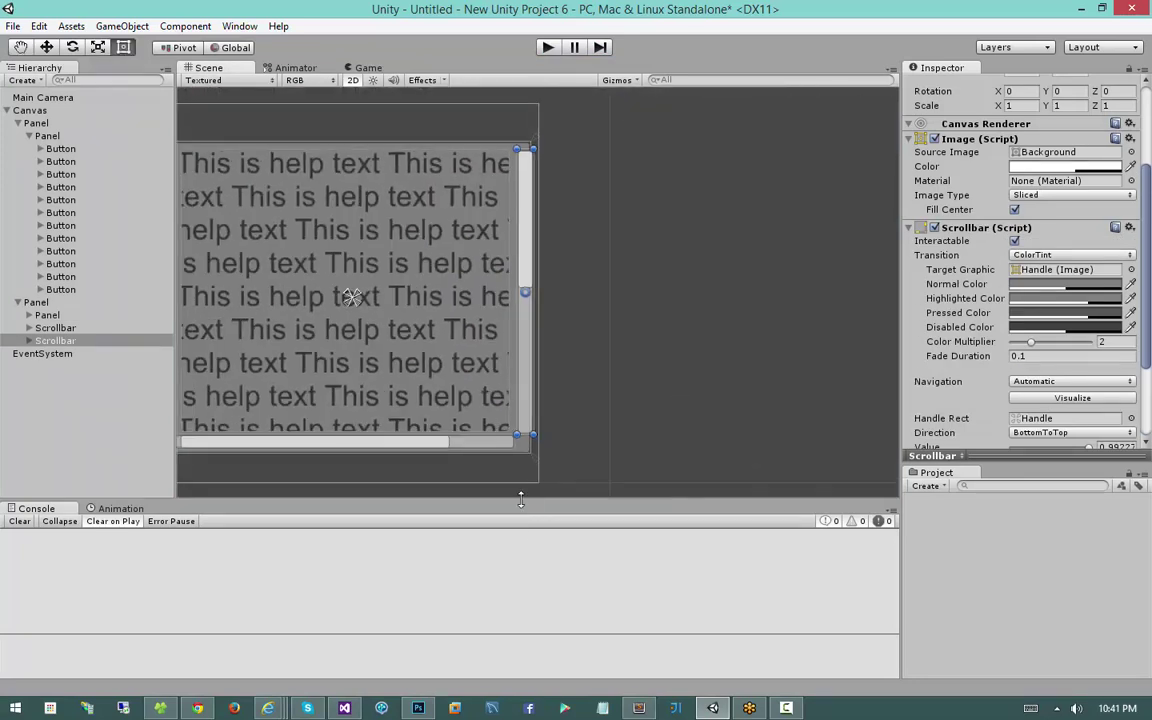
left_click_drag(521, 500, 525, 622)
middle_click_drag(604, 334, 681, 370)
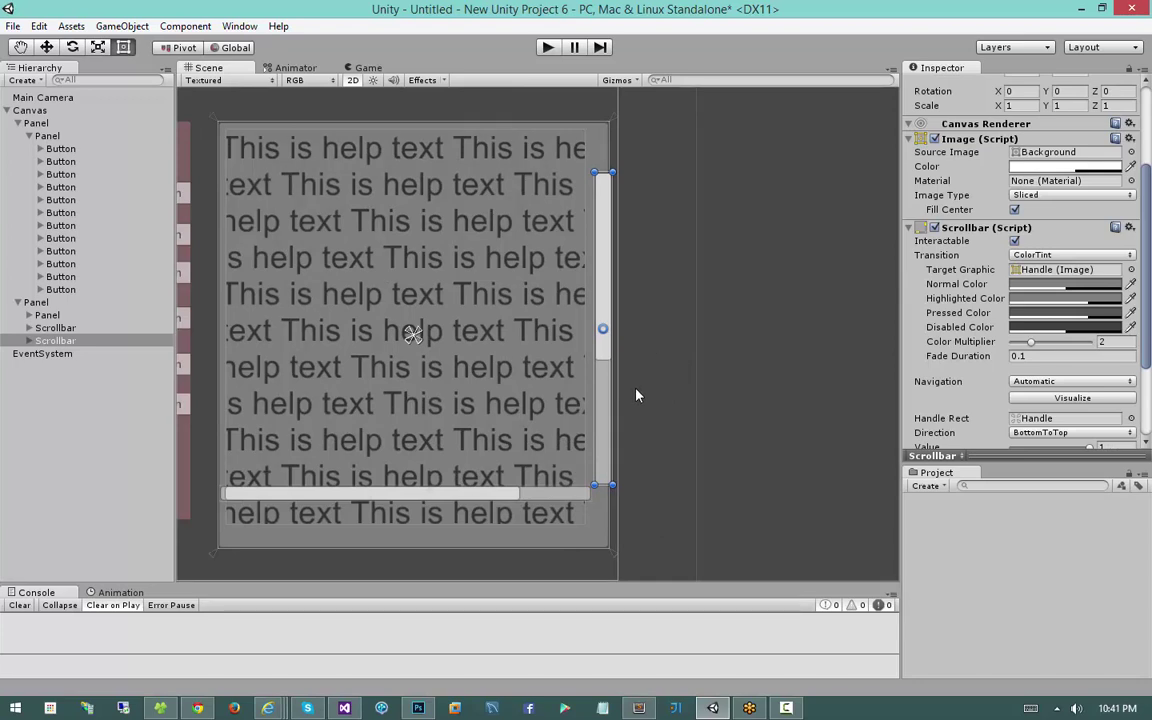
key("ctrl+z")
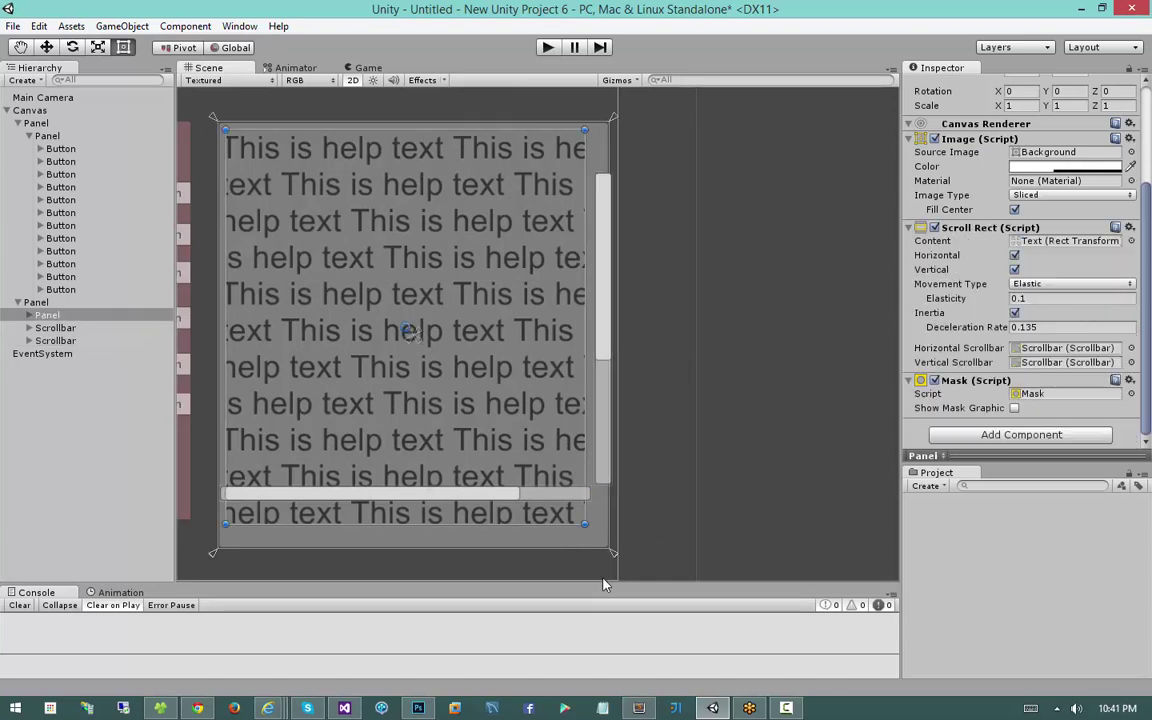
Align the vertical scrollbar with the help text area's upper right corner and lengthen it to match the text area's full height
left_click(600, 470)
mouse_move(617, 580)
left_mouse_down()
mouse_move(617, 537)
mouse_move(617, 578)
mouse_move(617, 566)
left_mouse_up()
left_click_drag(608, 366, 597, 360)
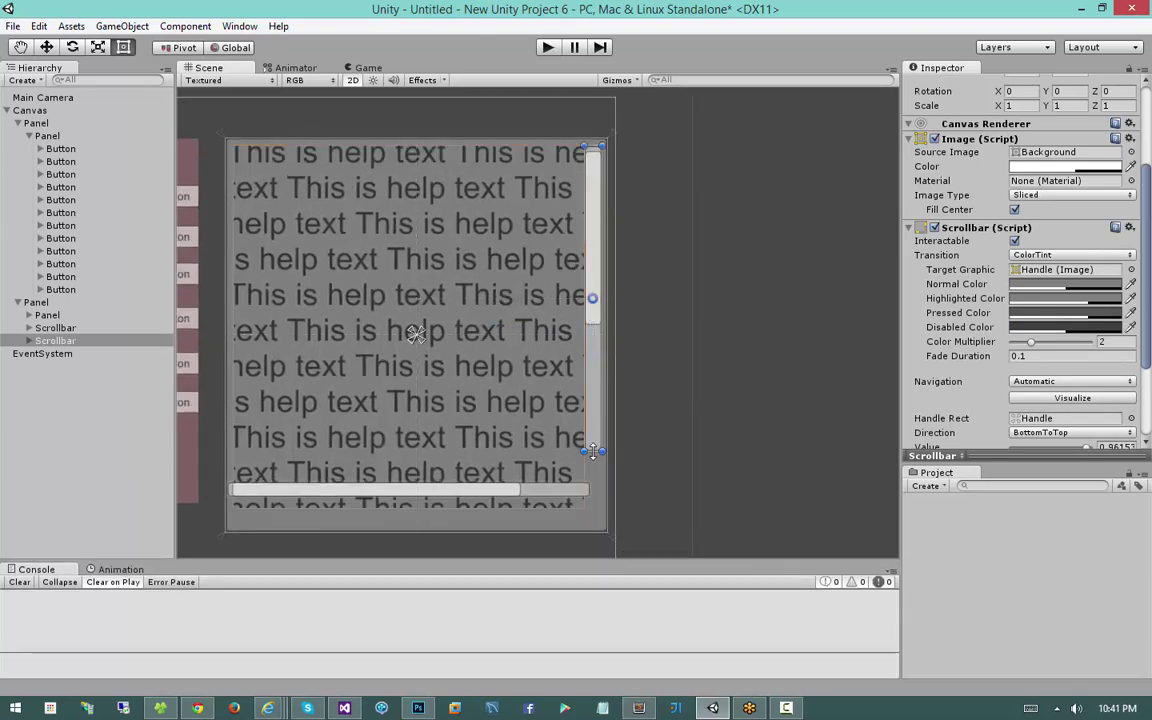
left_click_drag(594, 451, 597, 511)
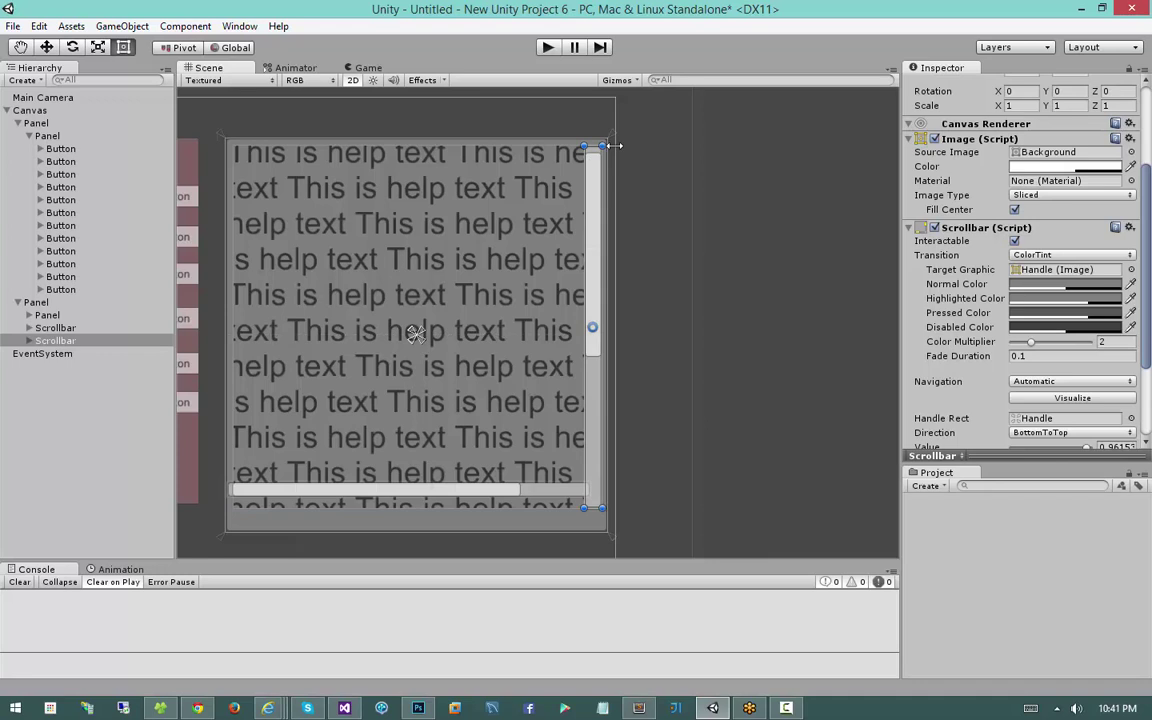
Anchor the vertical scrollbar along the outer help panel's right edge so that it stretches with the panel's height
left_click(220, 141)
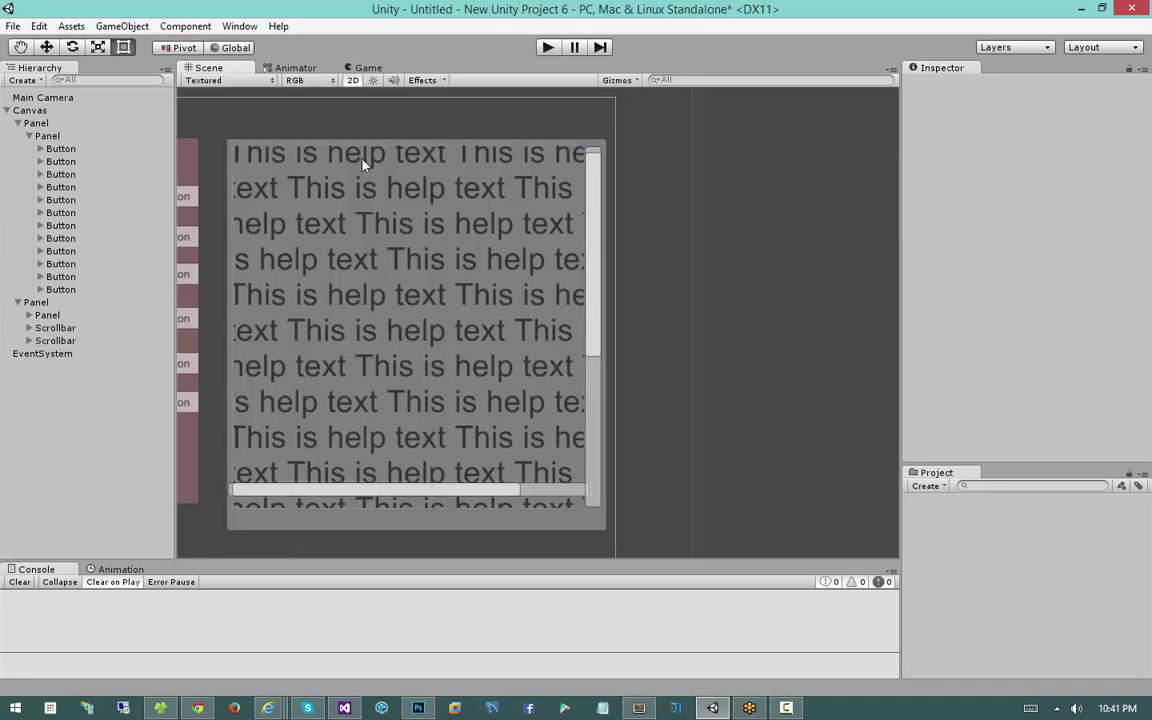
left_click(597, 183)
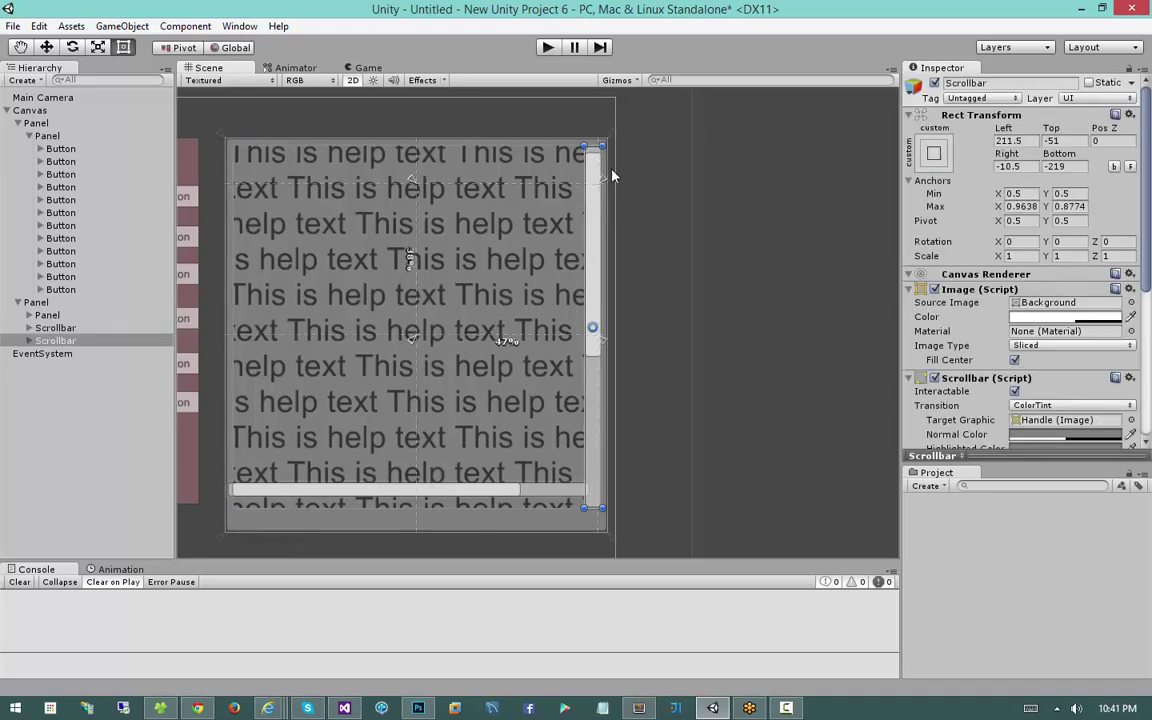
left_click_drag(613, 177, 620, 134)
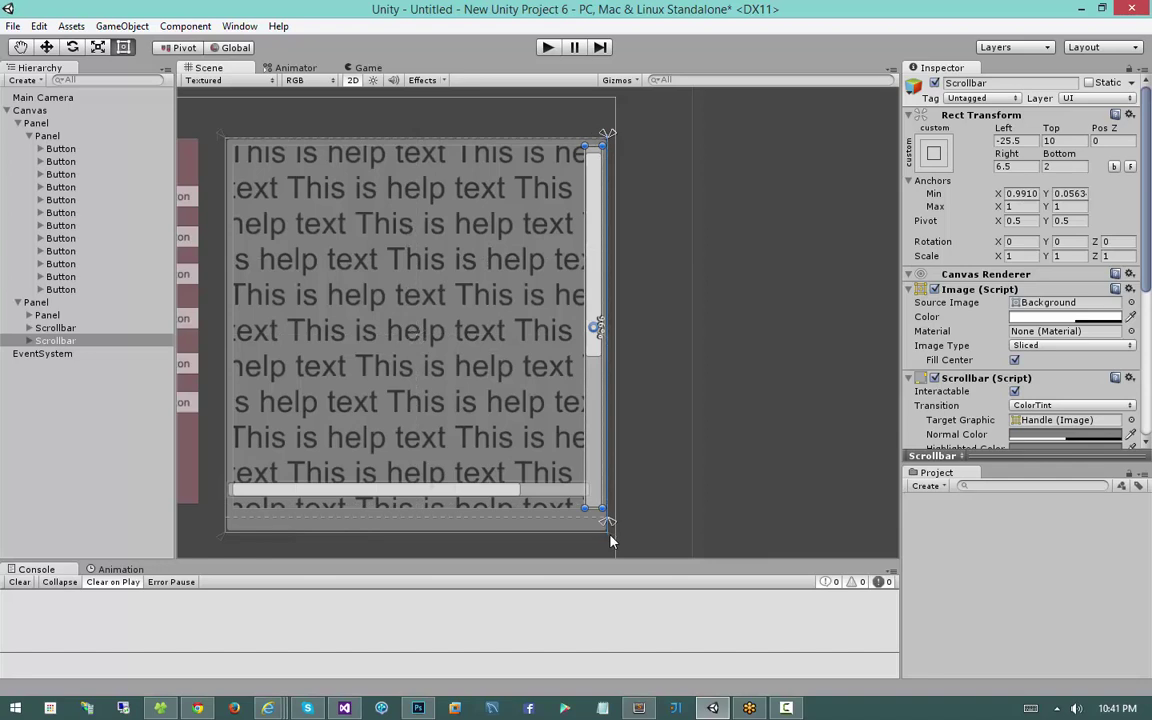
Move the horizontal scrollbar below the help text, anchor it across the outer panel's full bottom edge, and resize the Scene view to check it
left_click(548, 499)
left_click_drag(548, 499, 551, 532)
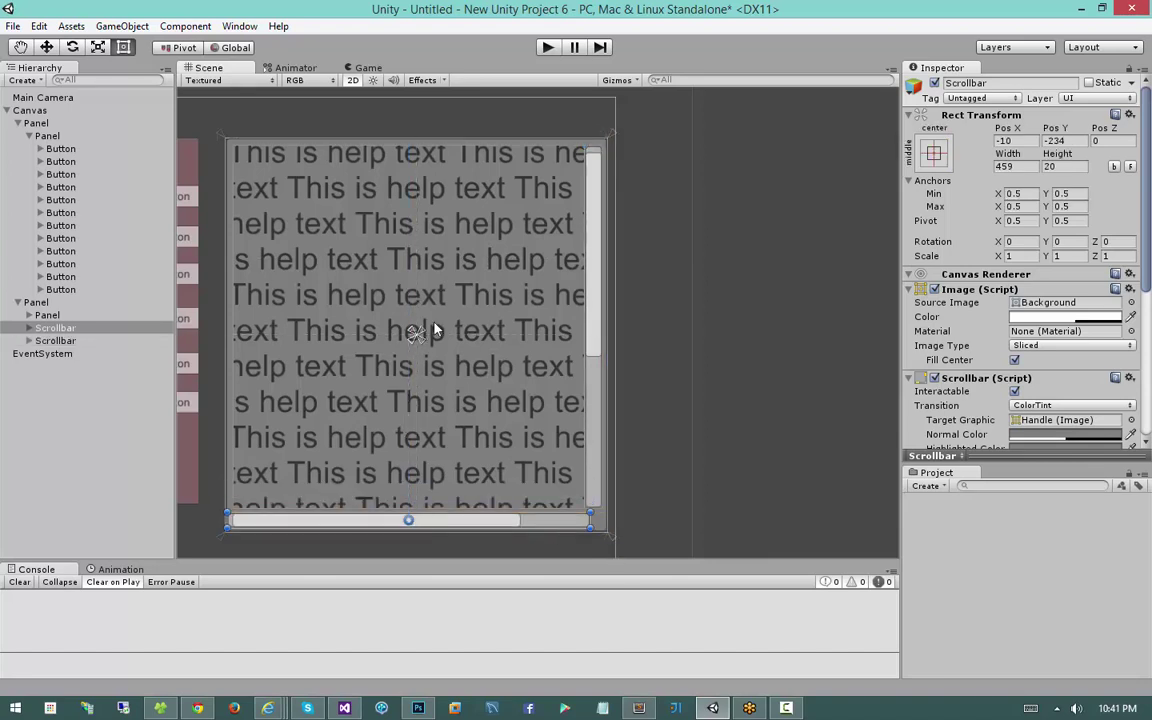
left_click(380, 295)
left_click(500, 520)
left_click_drag(408, 346, 220, 537)
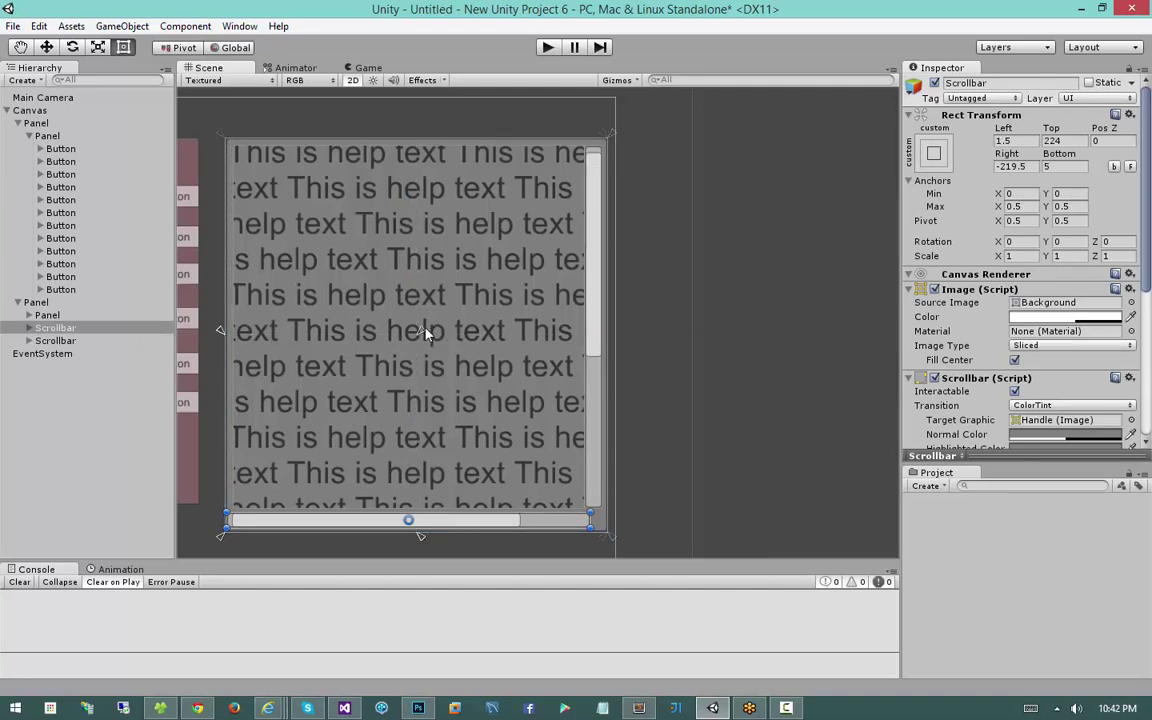
left_click_drag(425, 334, 612, 530)
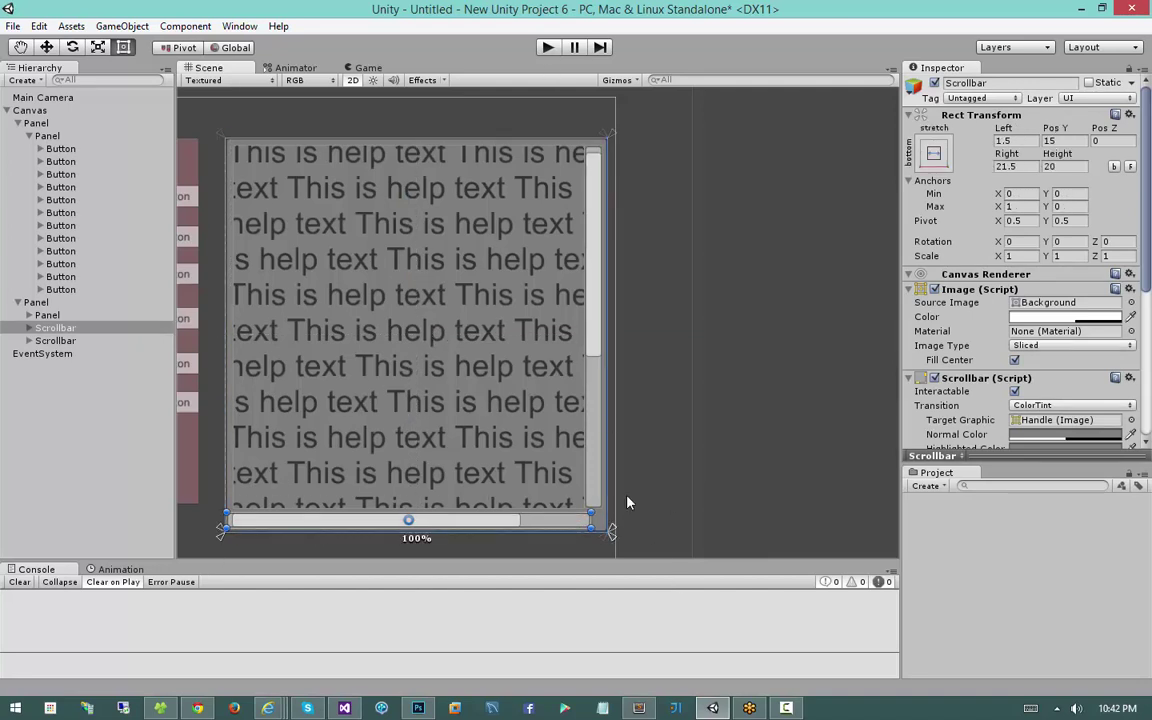
mouse_move(613, 562)
left_mouse_down()
mouse_move(613, 400)
mouse_move(613, 557)
left_mouse_up()
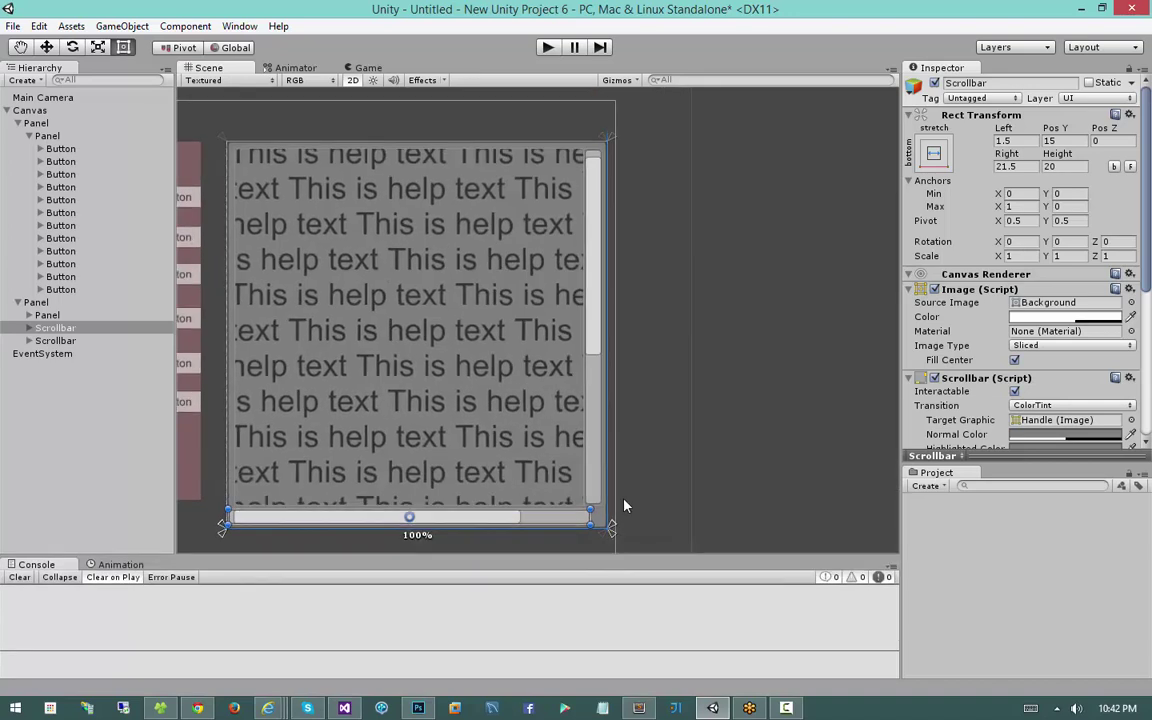
Examine the horizontal scrollbar's child objects and its Interactable, Transition and Target Graphic settings, trying Interactable off and back on
middle_click_drag(680, 365, 797, 284)
scroll(740, 330, "down", 2)
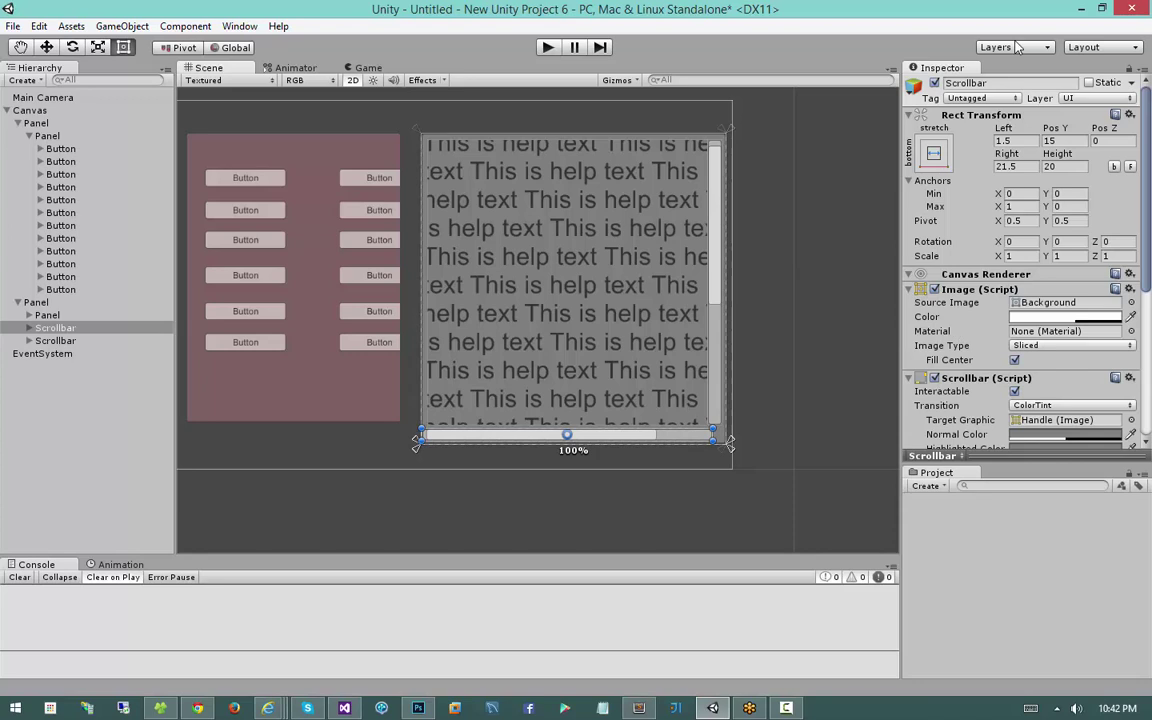
left_click(29, 327)
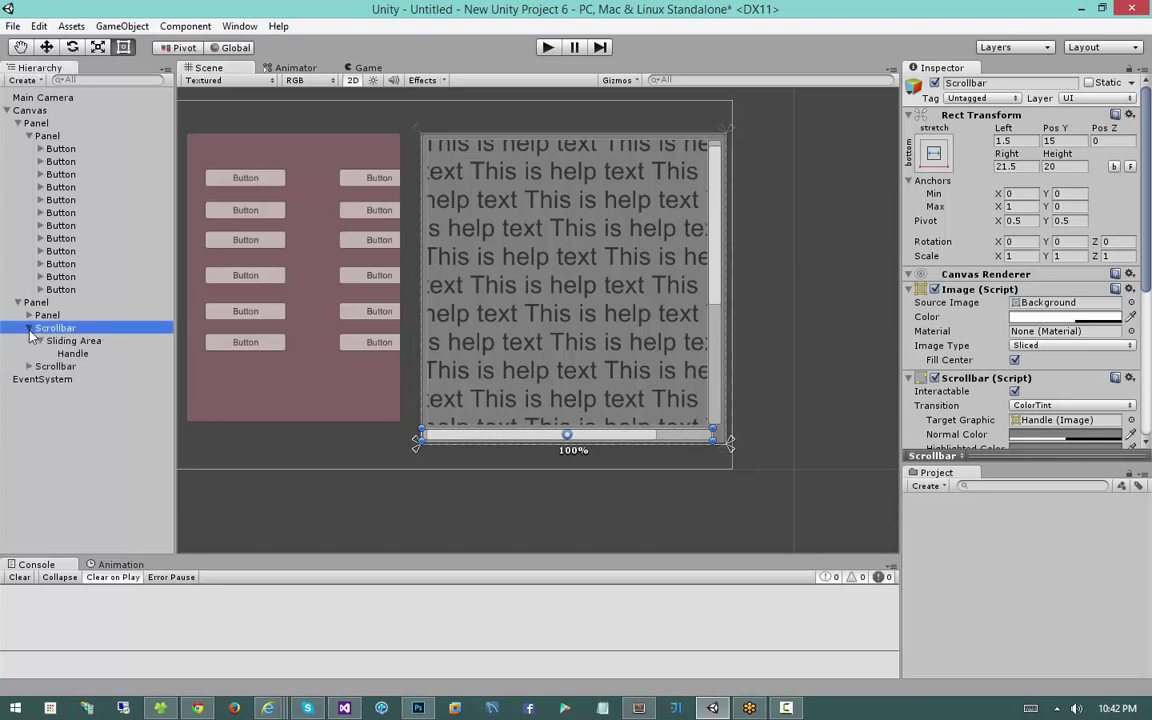
left_click(936, 294)
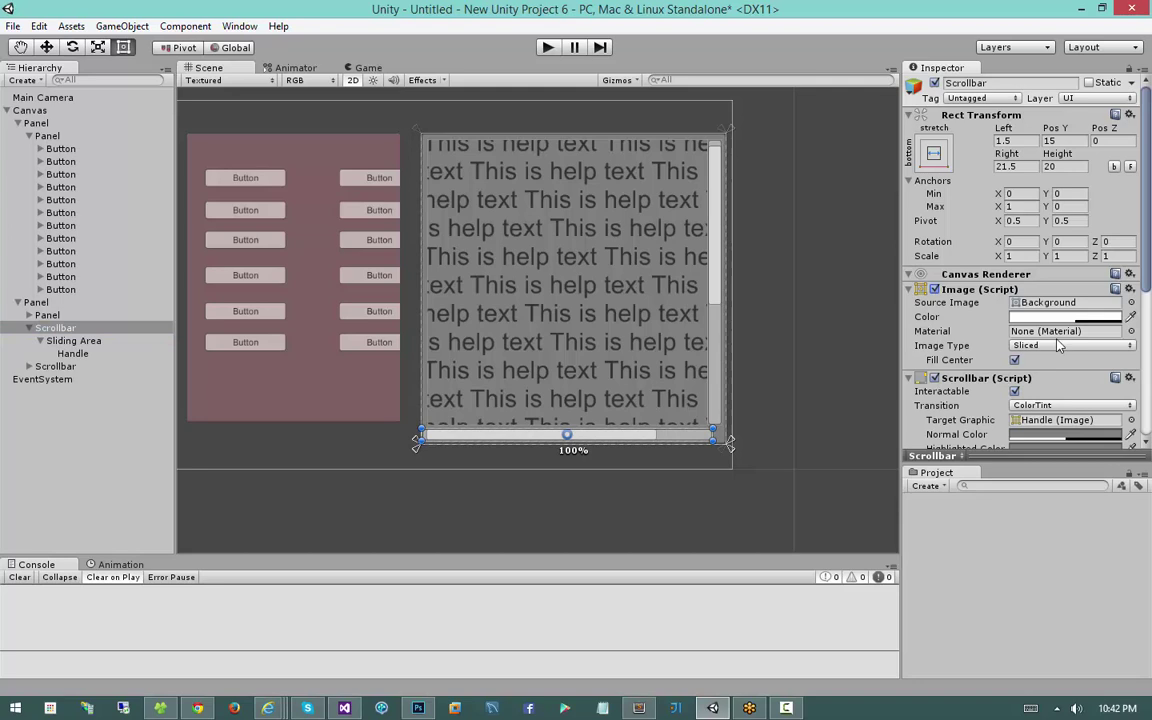
scroll(1059, 345, "down", 3)
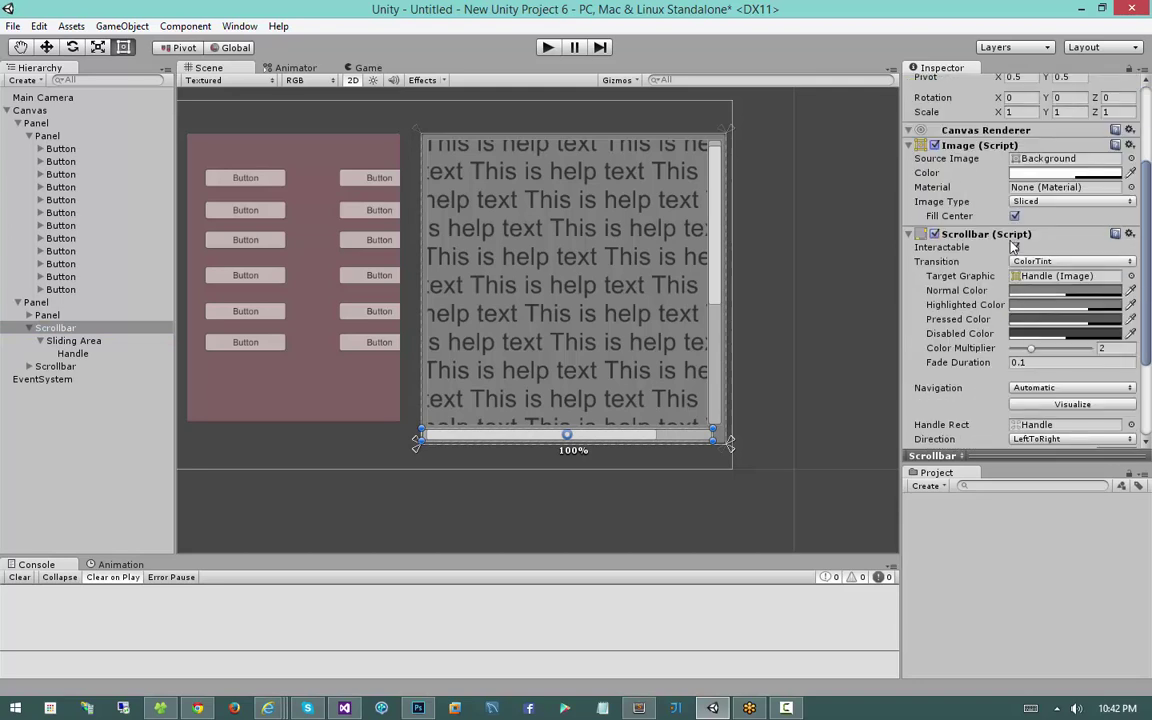
left_click(1015, 247)
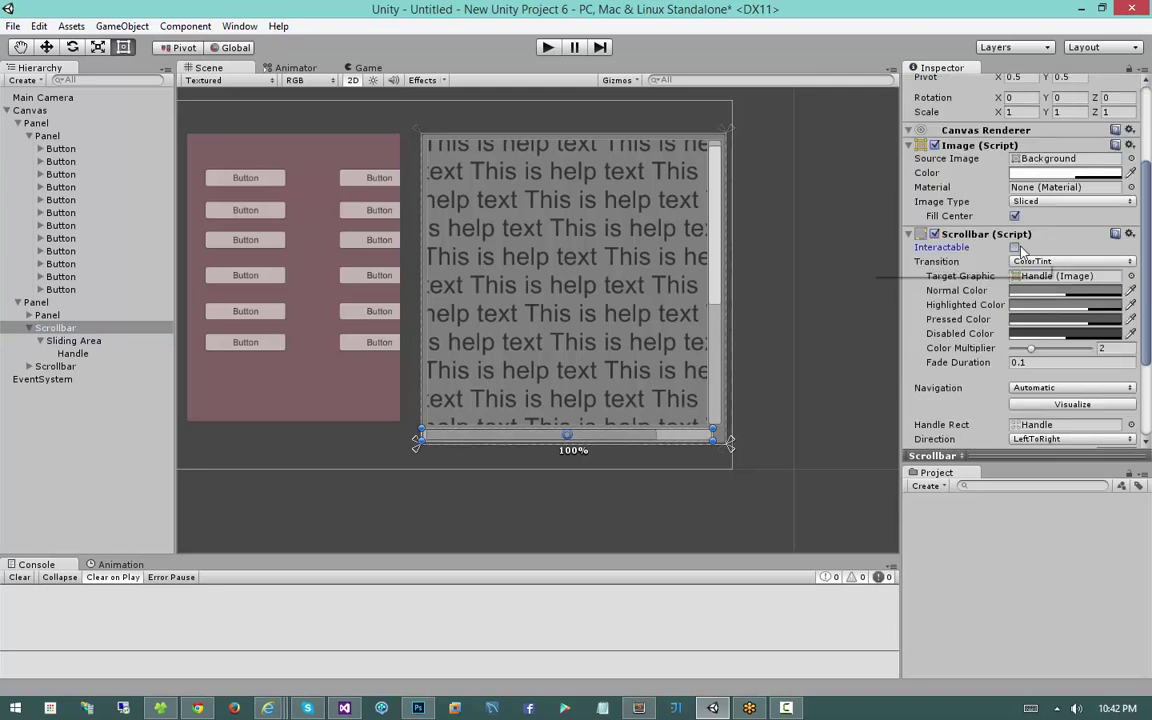
left_click(1016, 247)
left_click(1022, 261)
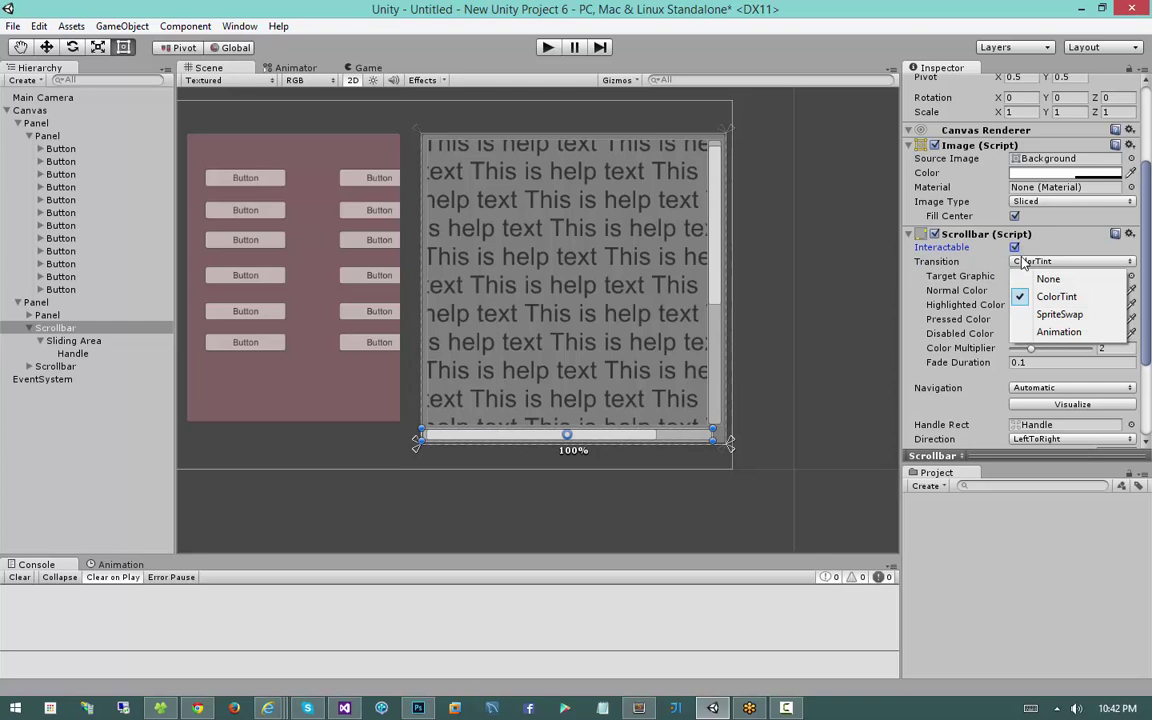
left_click(957, 263)
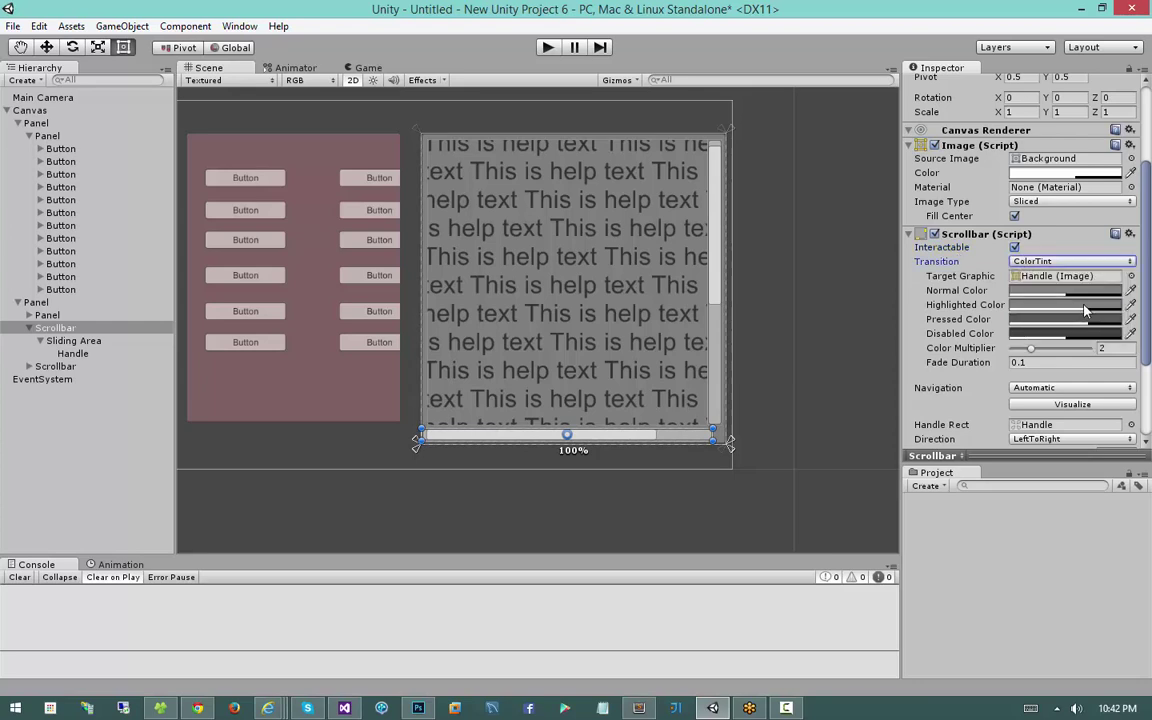
left_click(1052, 284)
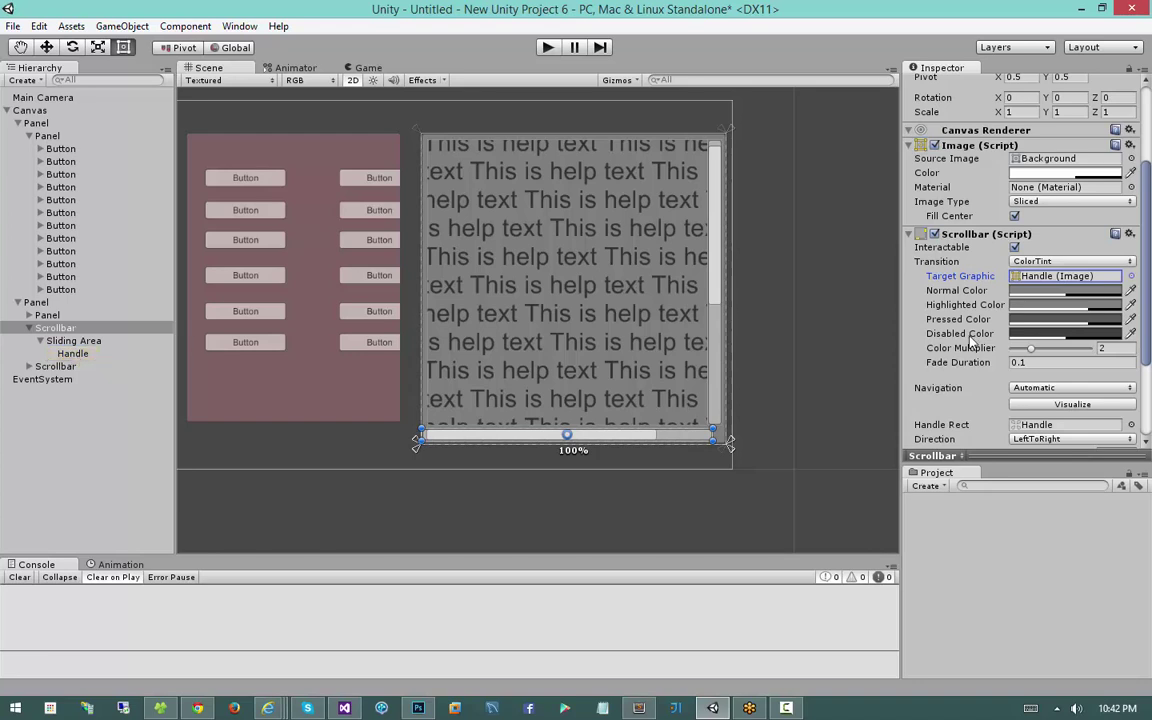
Review the horizontal scrollbar's Navigation, Handle Rect, Direction, Value and Size settings
scroll(970, 341, "down", 3)
left_click(952, 298)
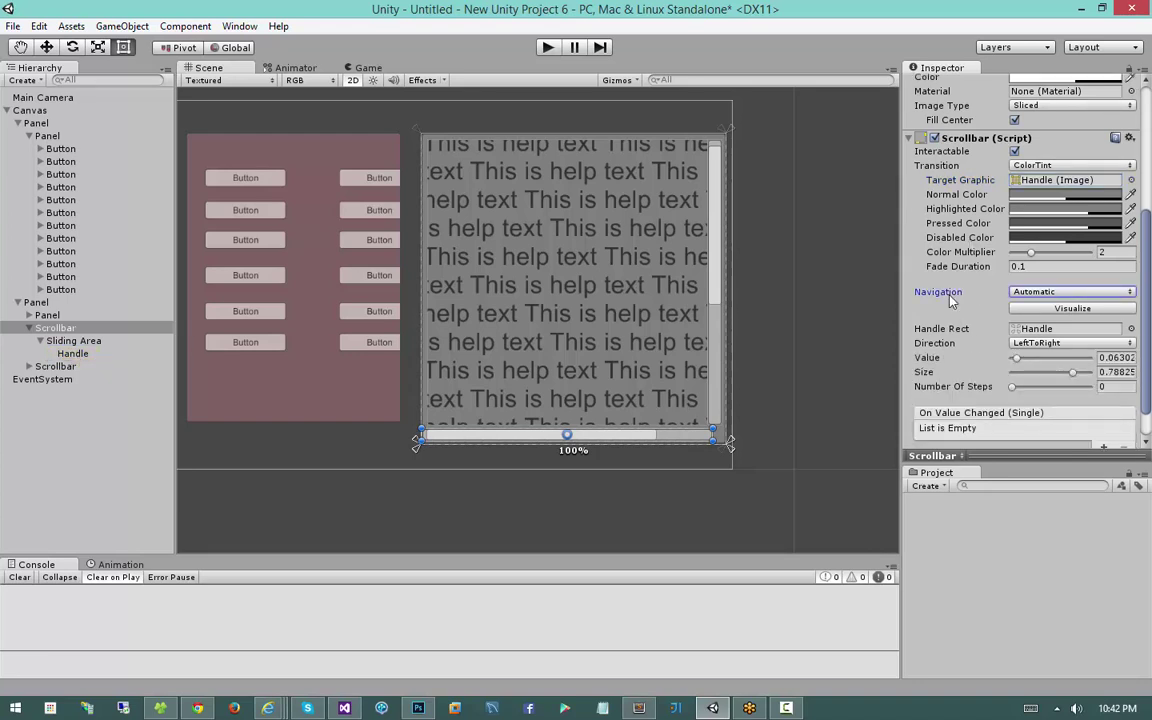
left_click(1040, 329)
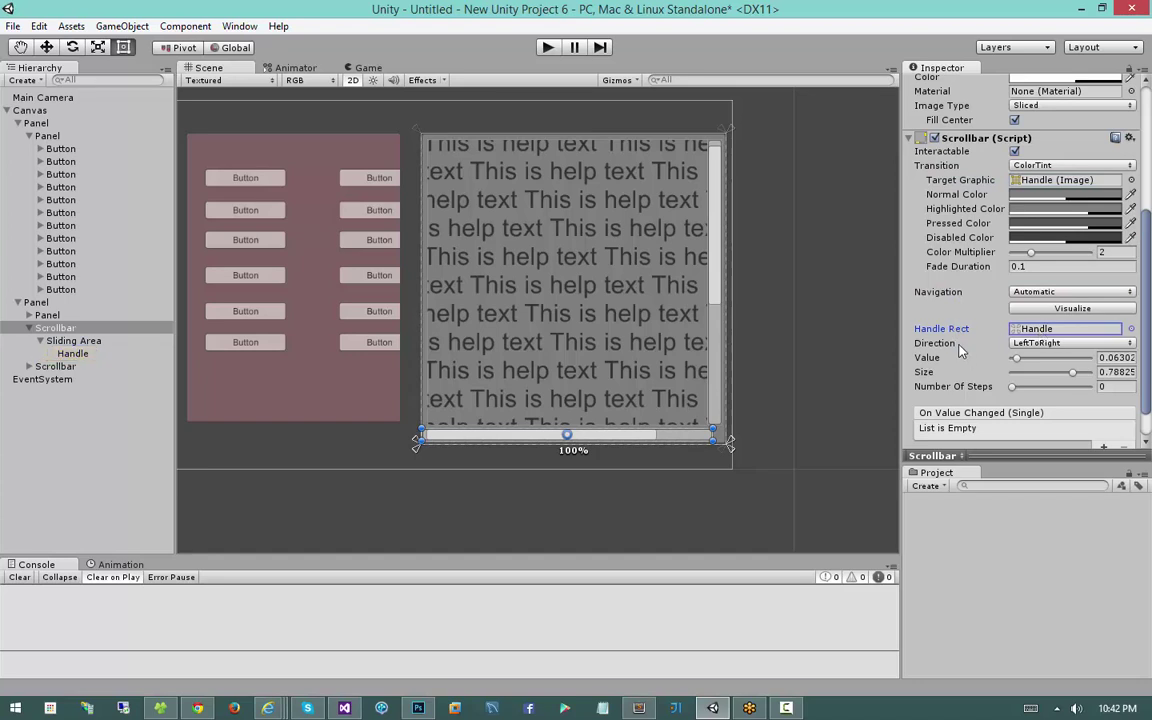
left_click(928, 358)
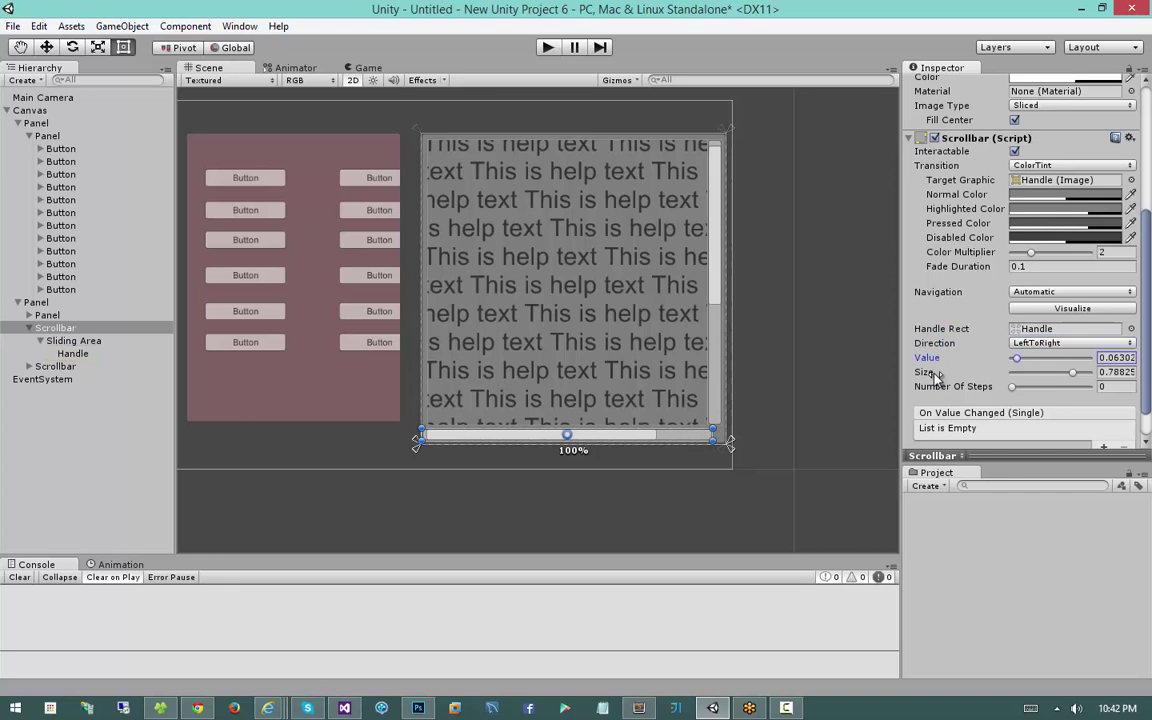
left_click(928, 372)
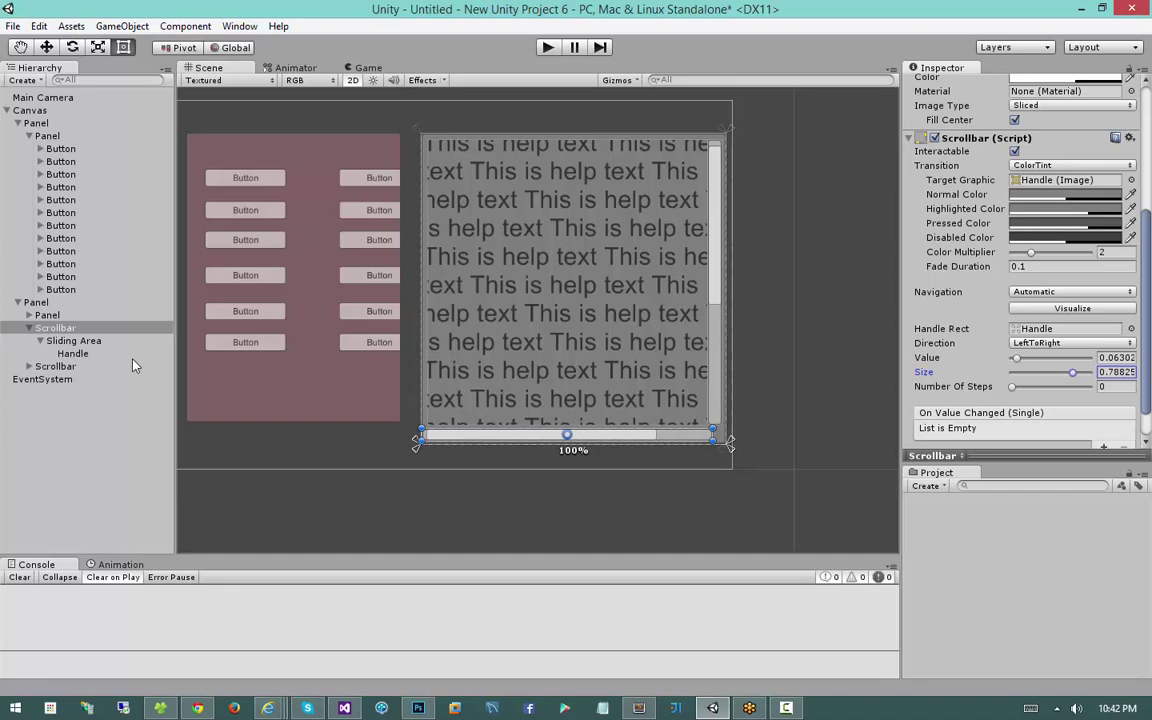
Inspect the horizontal scrollbar's Sliding Area and Handle objects, and check the scrollbar's On Value Changed event list
left_click(75, 341)
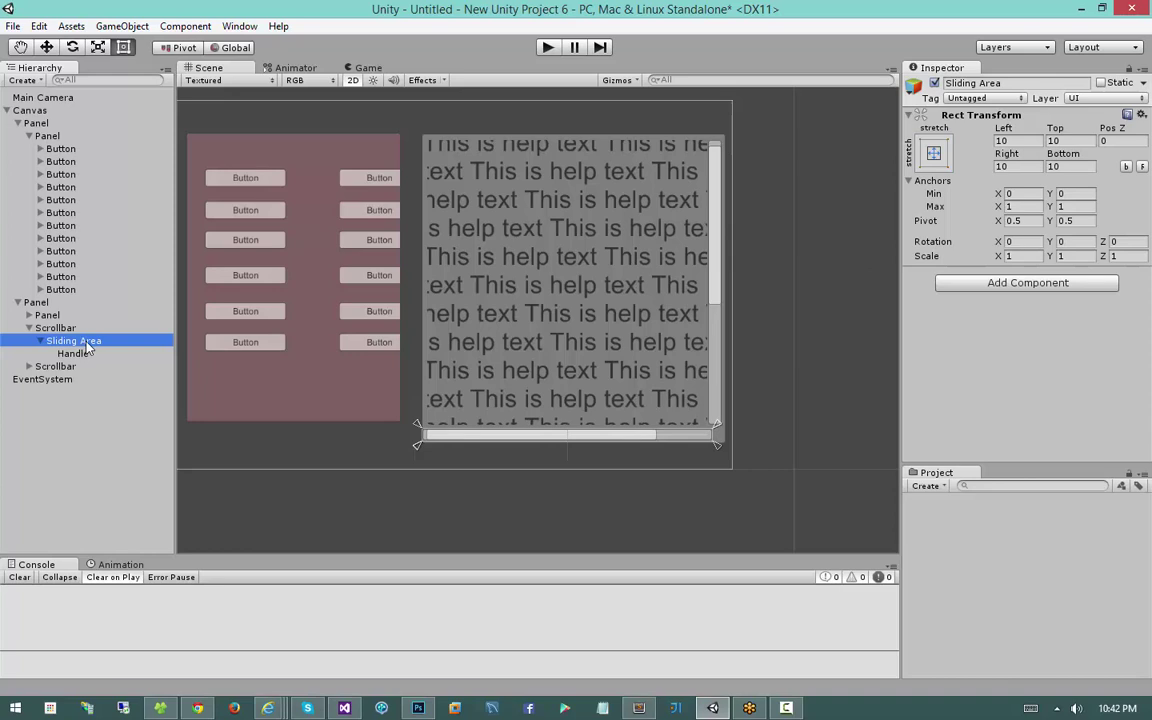
left_click(74, 354)
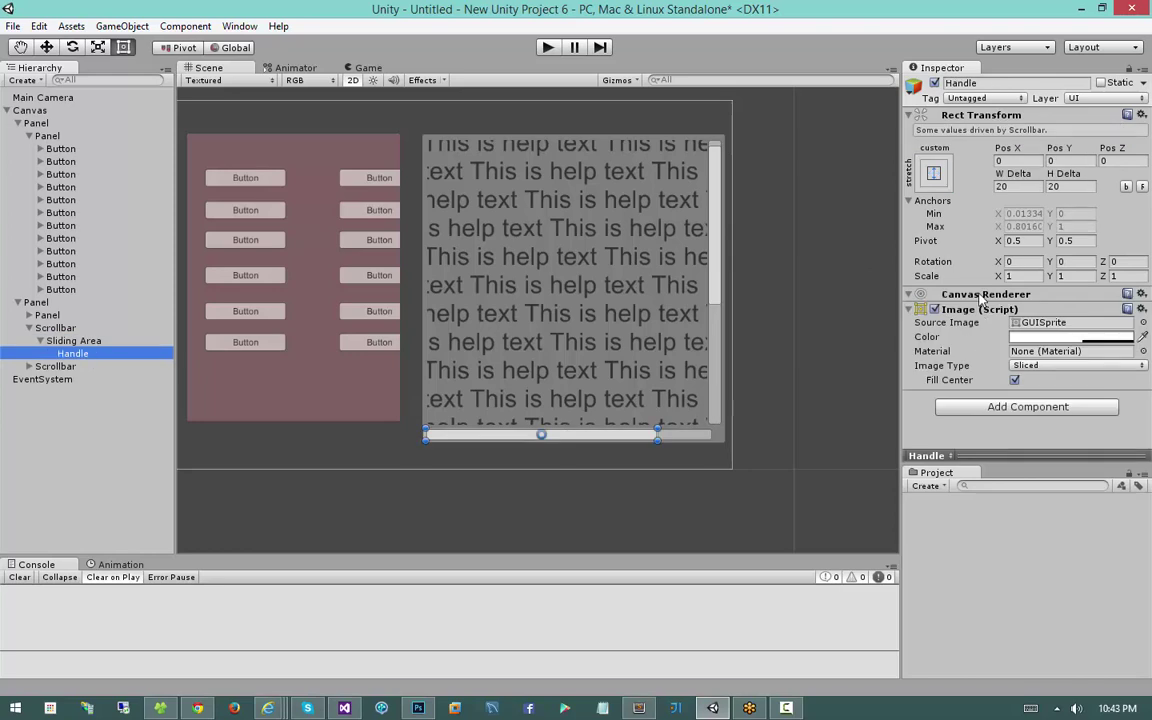
left_click(57, 328)
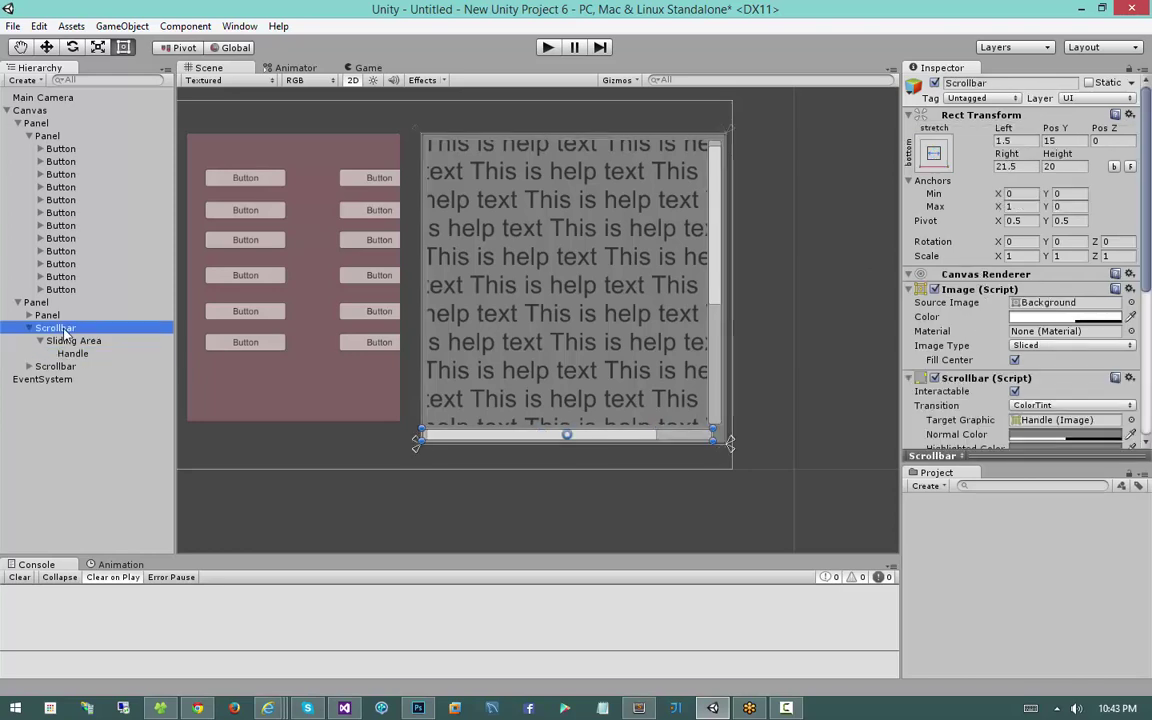
scroll(920, 370, "down", 3)
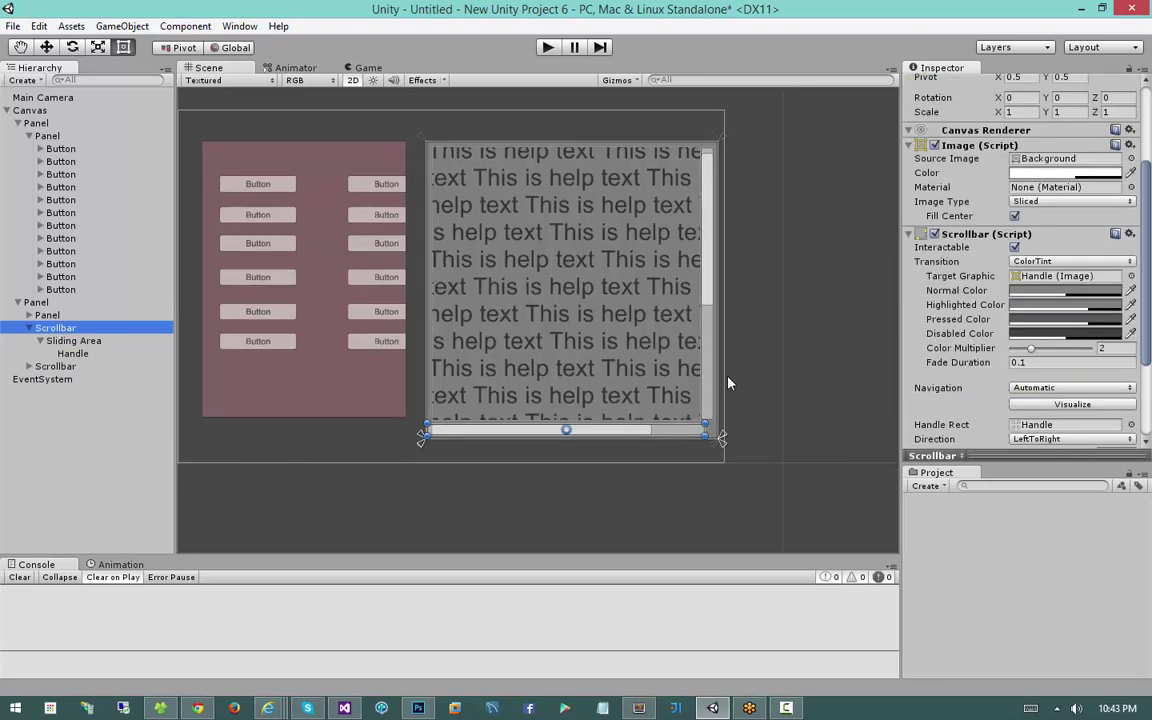
scroll(690, 390, "up", 2)
scroll(714, 418, "up", 3)
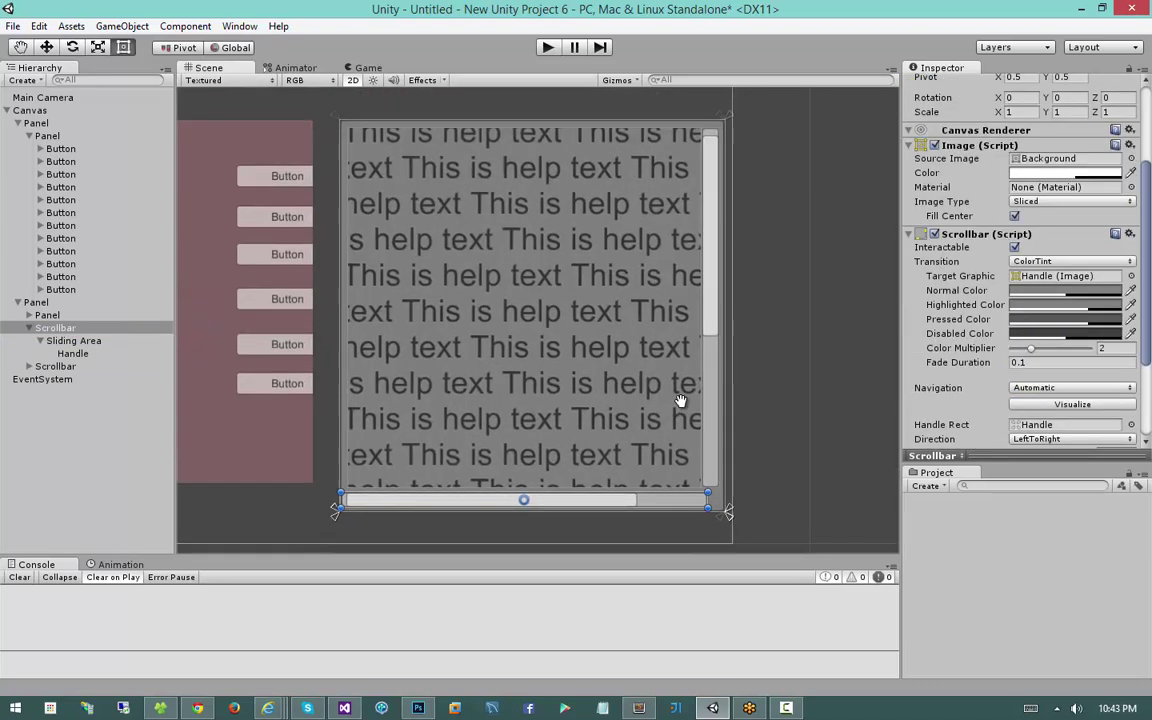
scroll(1100, 370, "down", 3)
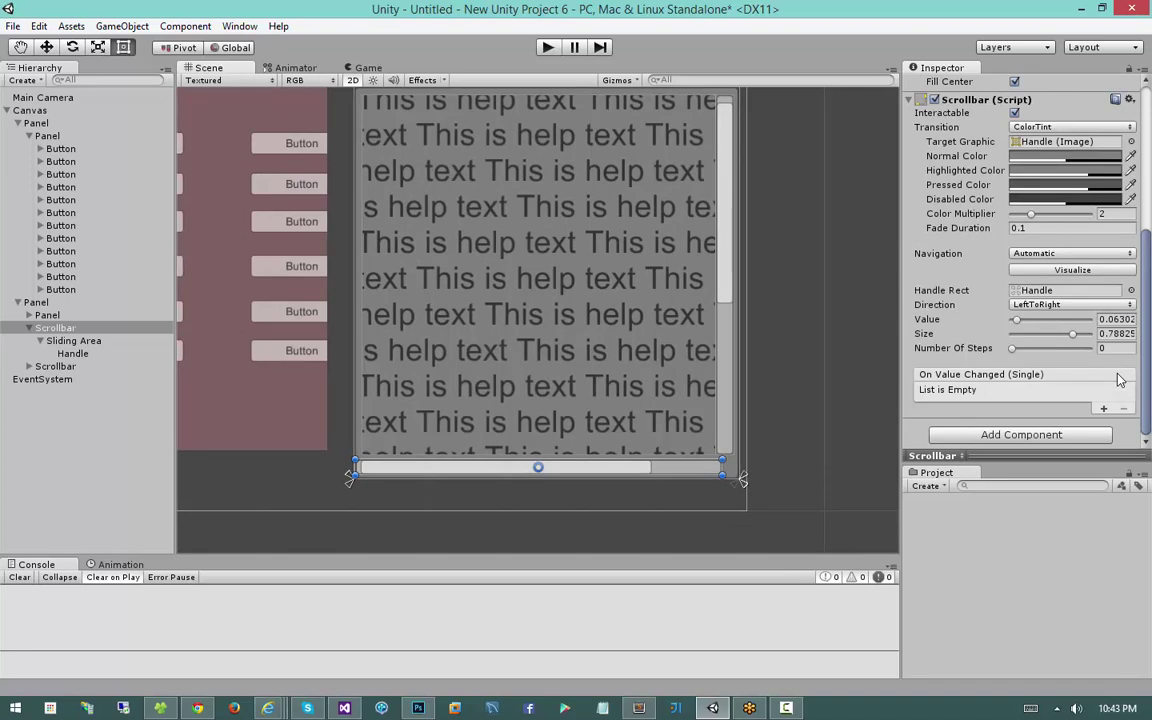
scroll(749, 397, "down", 4)
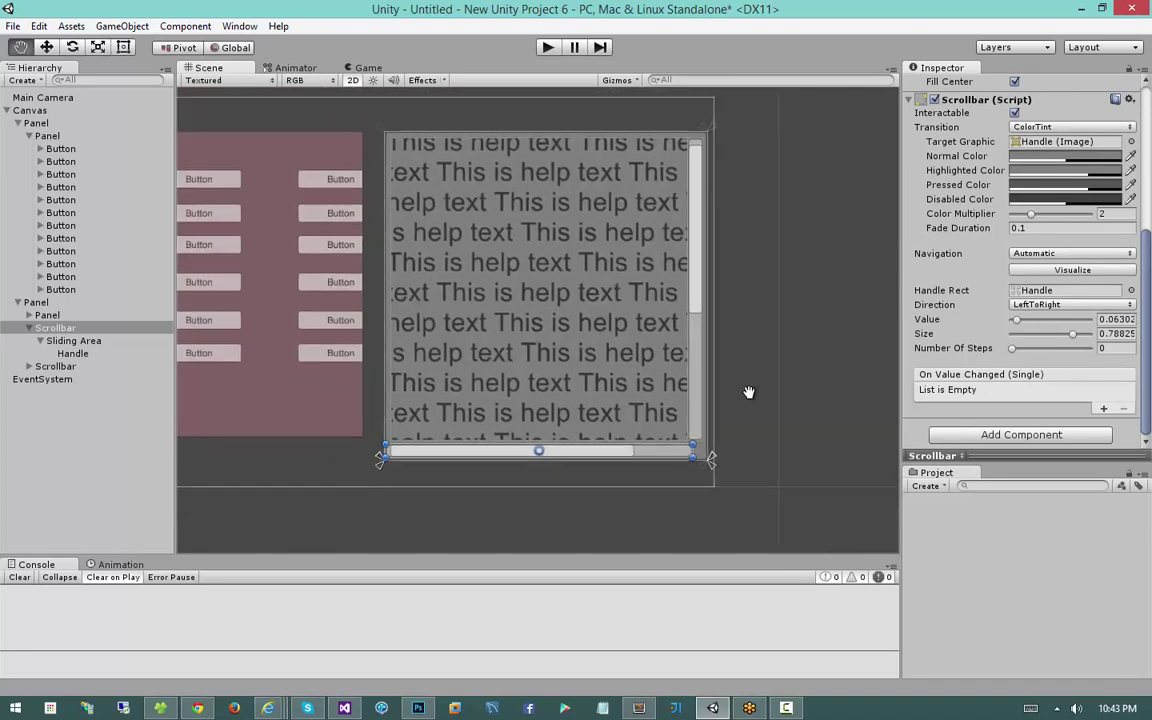
Extend the masked button panel's bottom edge down to line up with the bottom of the help panel
left_click(750, 394)
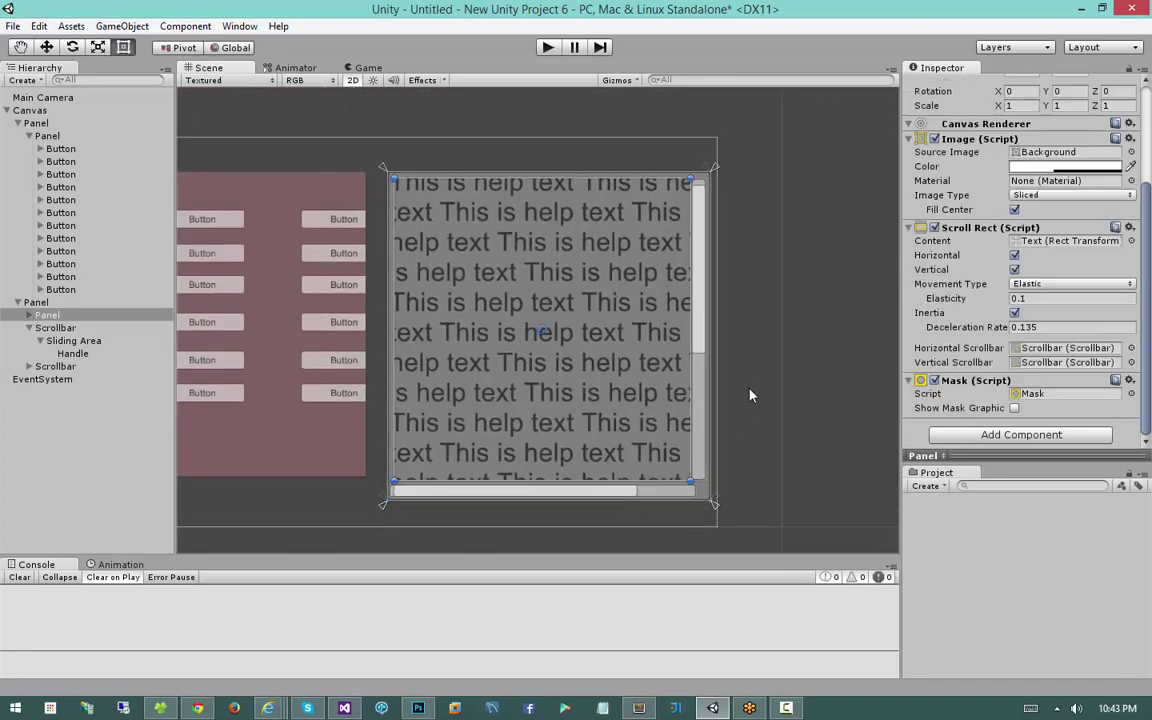
middle_click_drag(751, 393, 856, 383)
left_click(429, 435)
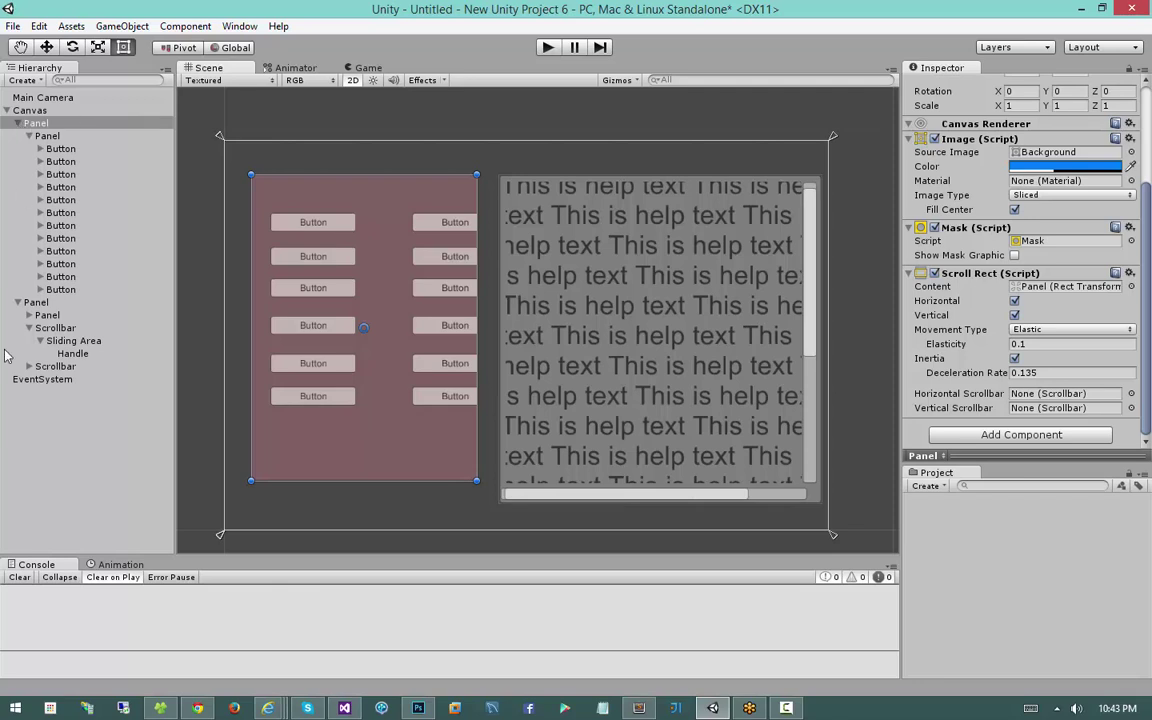
left_click(17, 303)
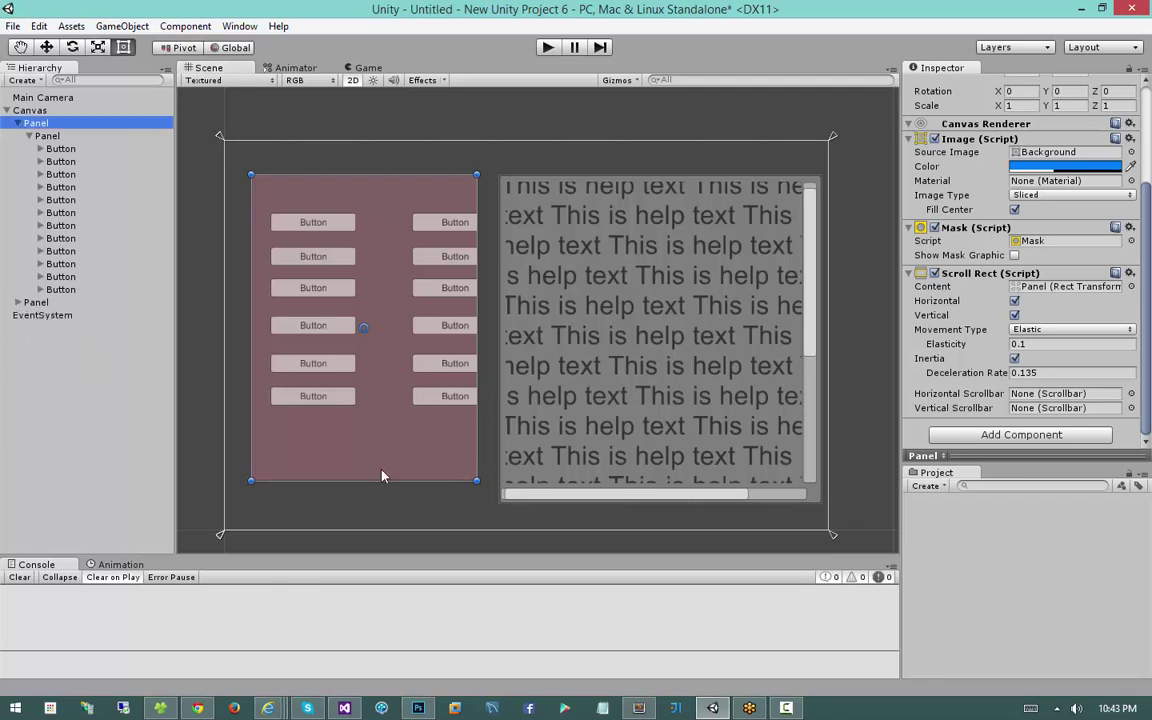
left_click_drag(378, 482, 424, 503)
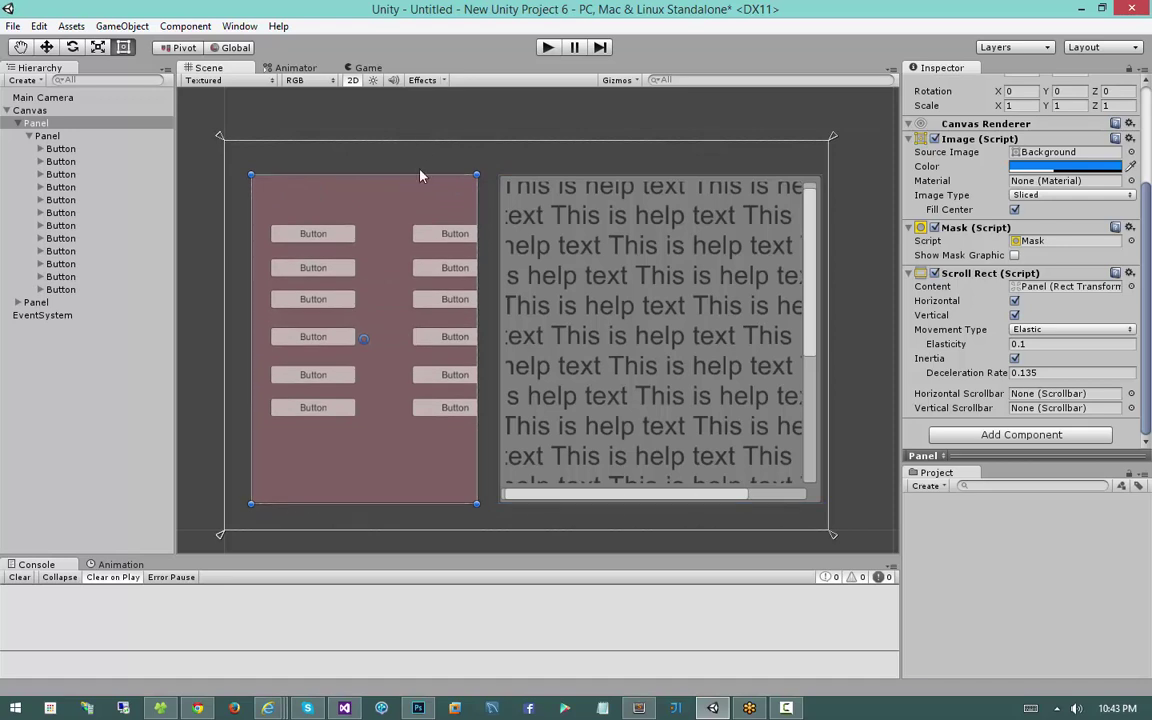
mouse_move(377, 151)
left_mouse_down()
mouse_move(417, 193)
mouse_move(375, 172)
left_mouse_up()
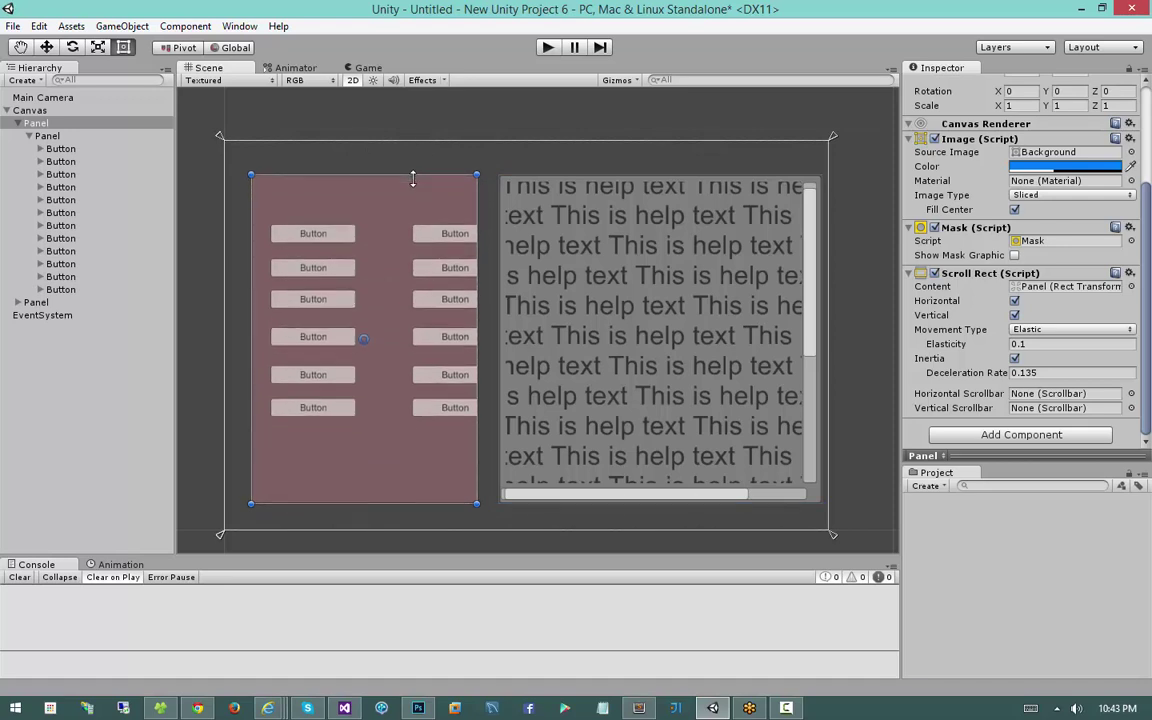